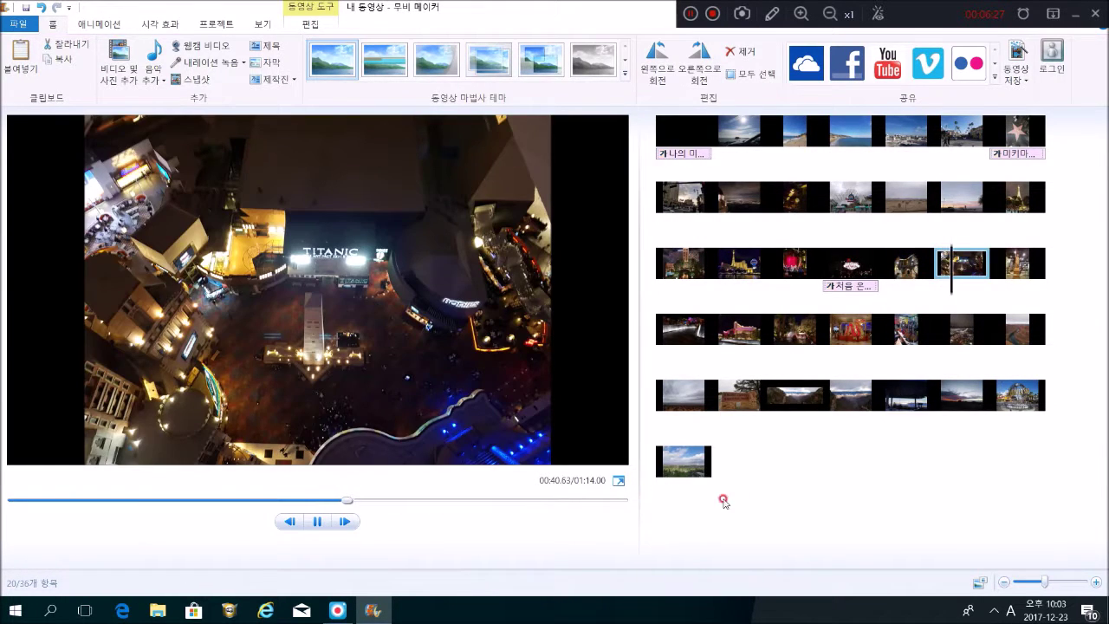
Step: Move from the captioned Las Vegas photo back to the black title clip at the start of the project
click(851, 262)
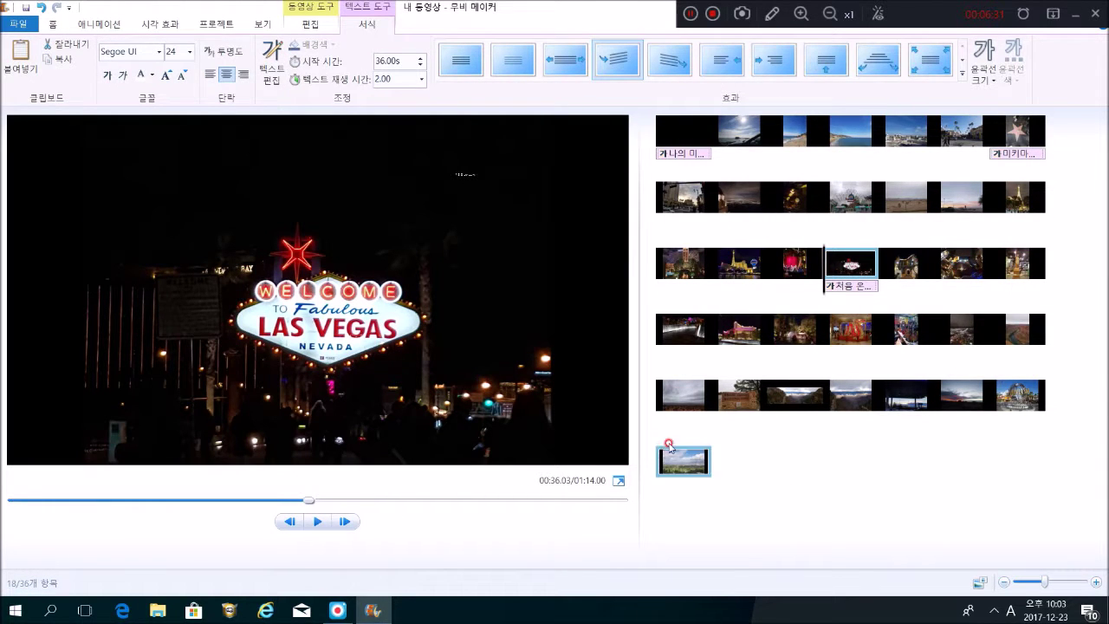
click(680, 135)
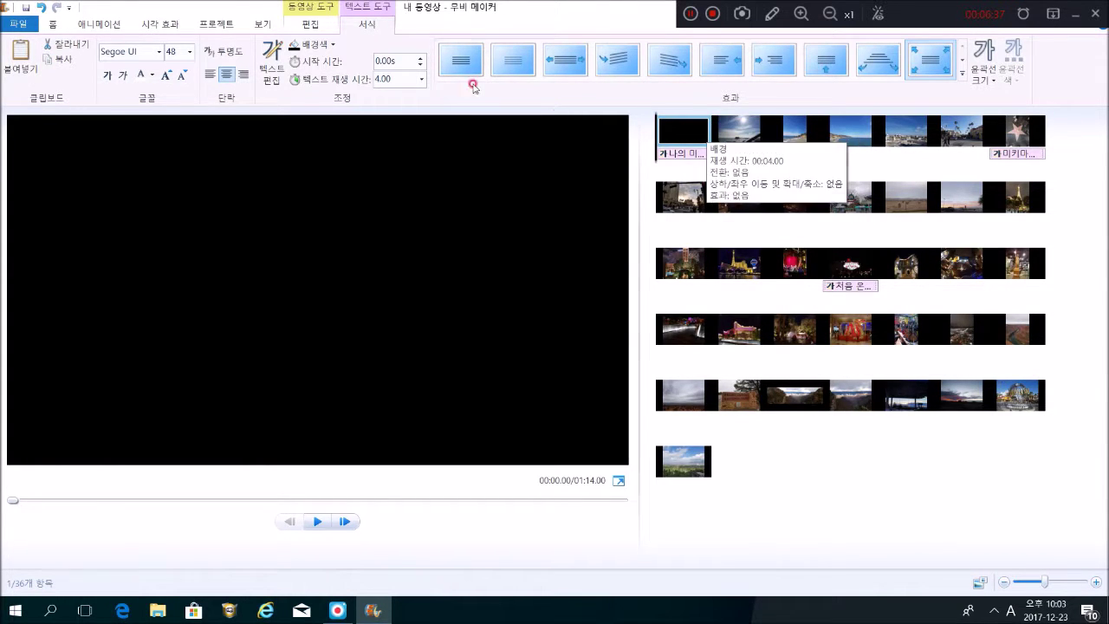
click(54, 25)
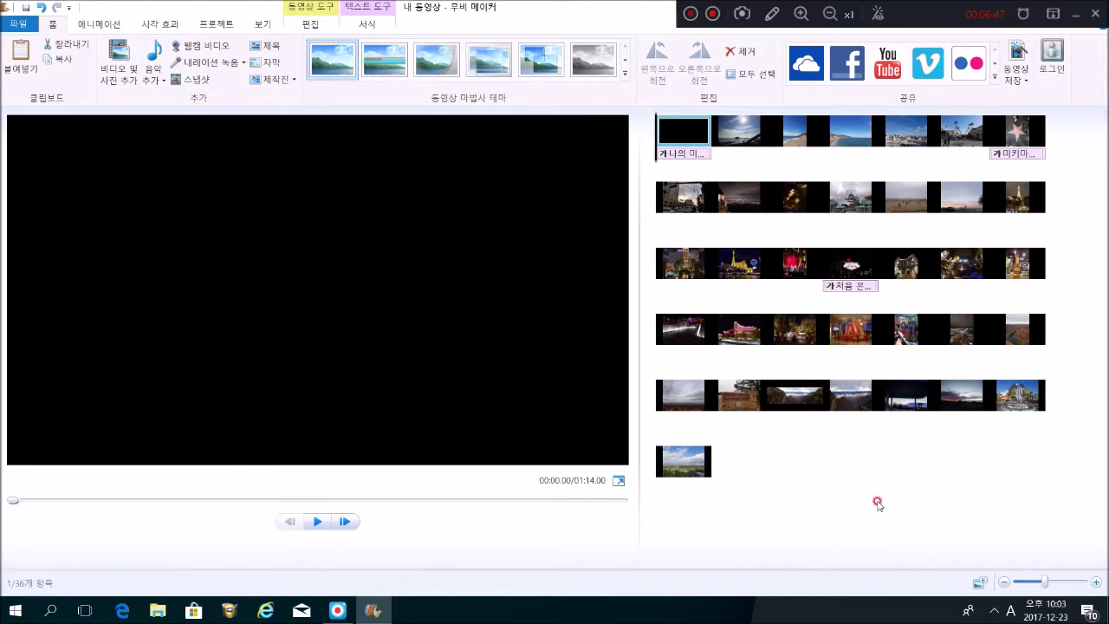
Step: Switch to Internet Explorer and go to google.co.kr
click(284, 612)
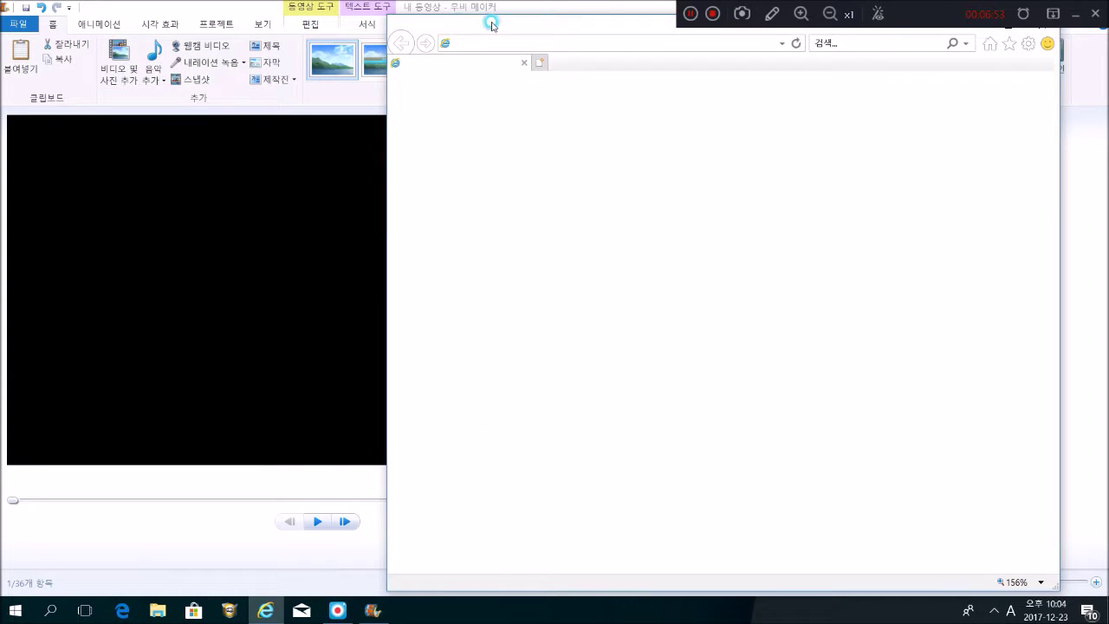
drag(389, 18, 37, 7)
click(294, 33)
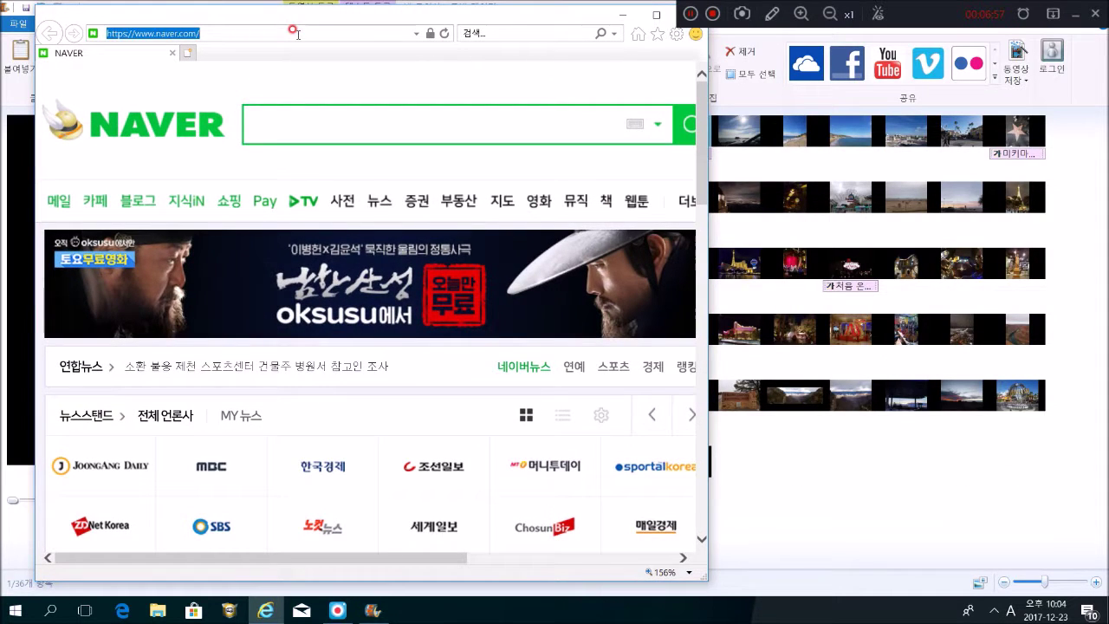
text(google.co.kr)
key(Return)
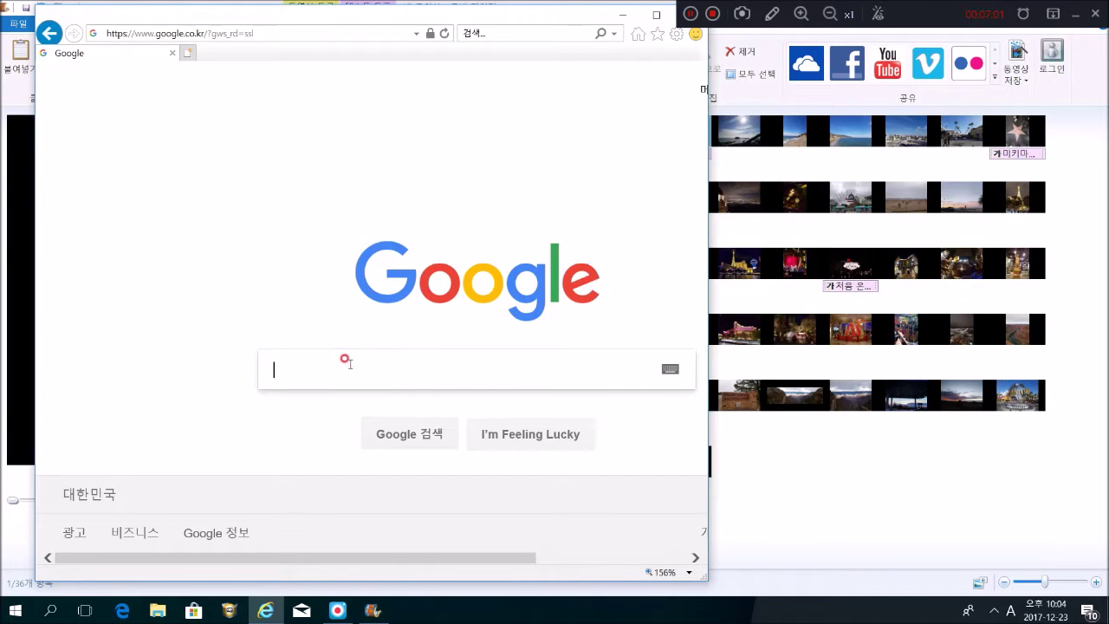
Step: Search Google for "audiolibrary" and open the "Audio Library - YouTube" result
text(audiolibr)
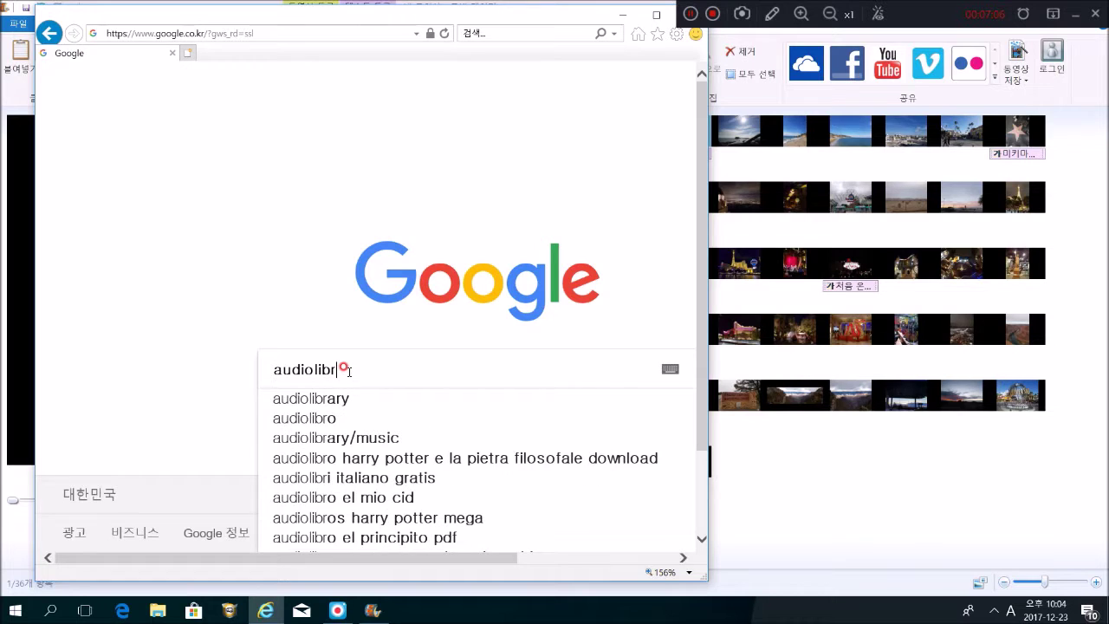
key(Down)
key(Return)
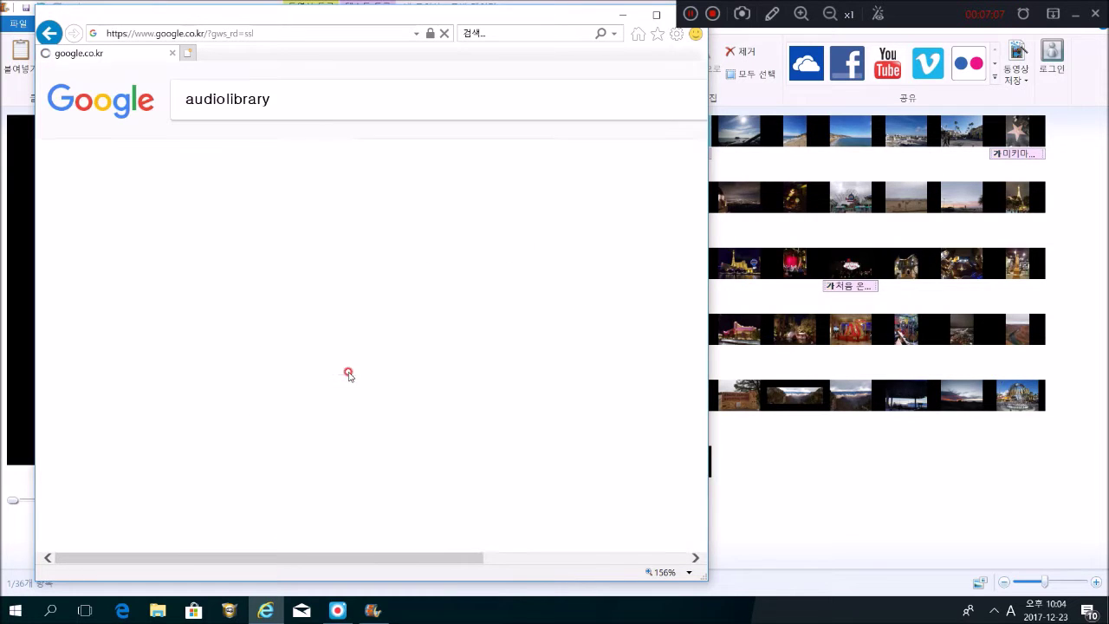
ctrl+scroll(429, 328, down, 1)
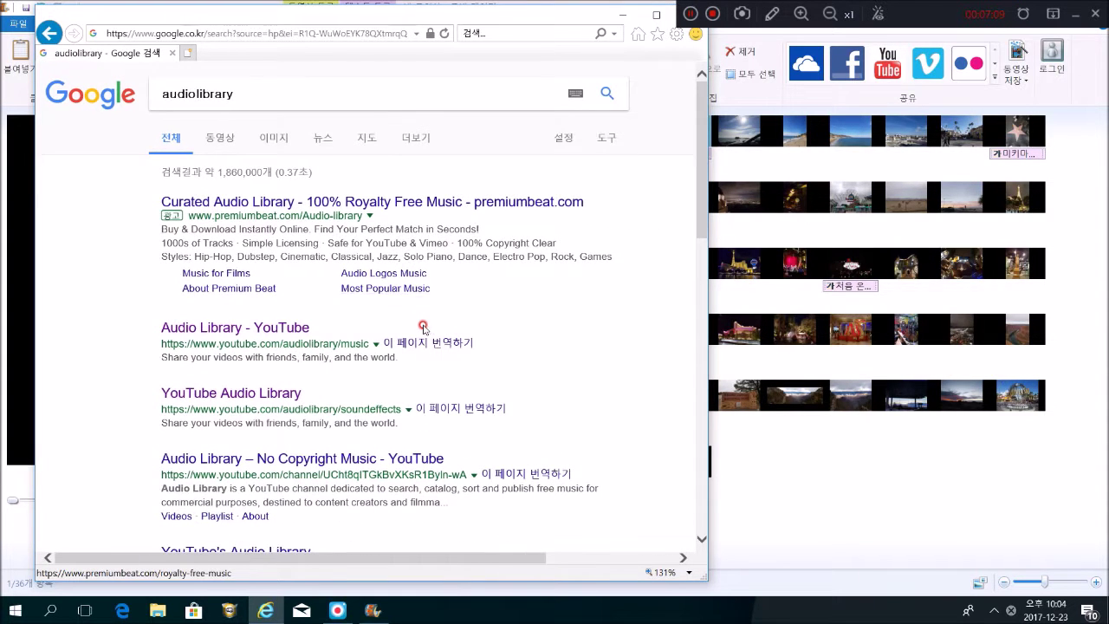
click(272, 332)
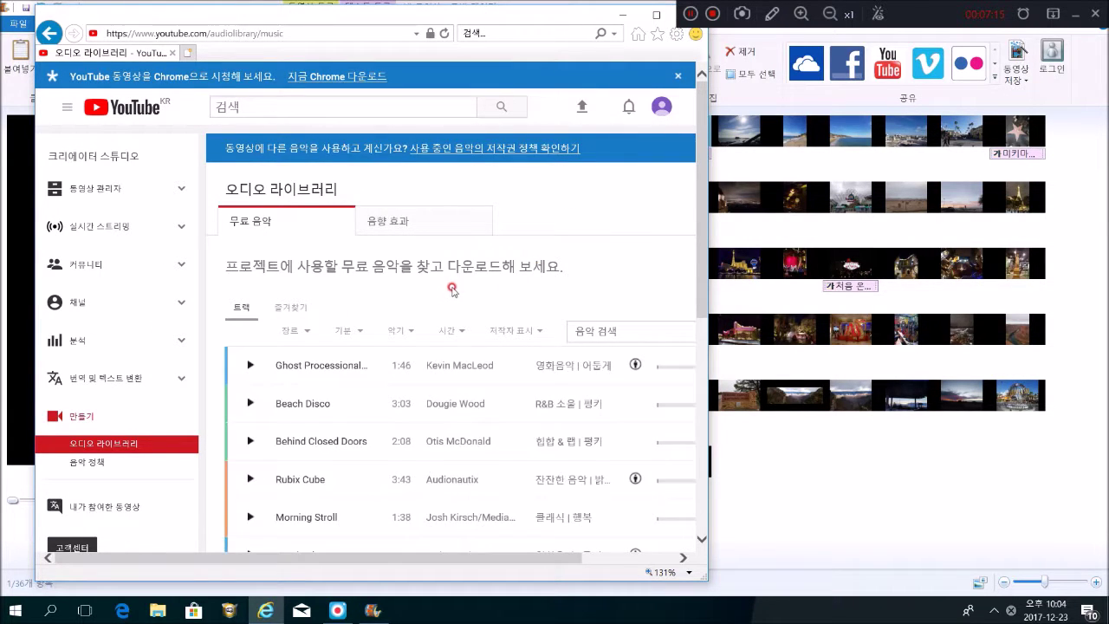
Step: Maximize the browser and listen to the free music tracks Rubix Cube and Morning Stroll
double_click(548, 15)
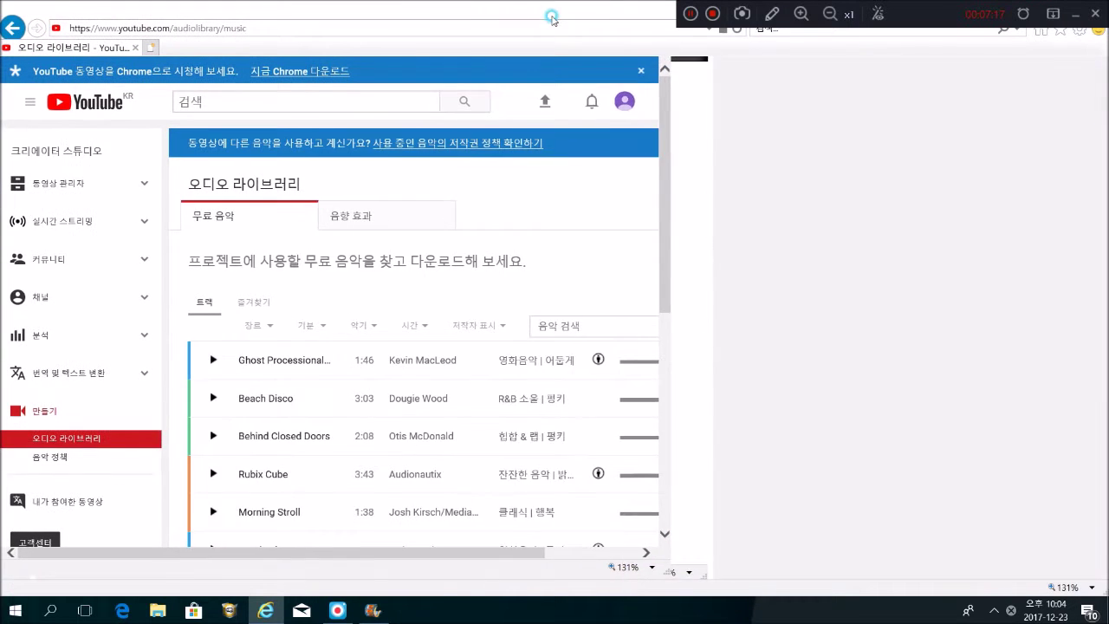
scroll(299, 327, down, 1)
scroll(299, 328, down, 2)
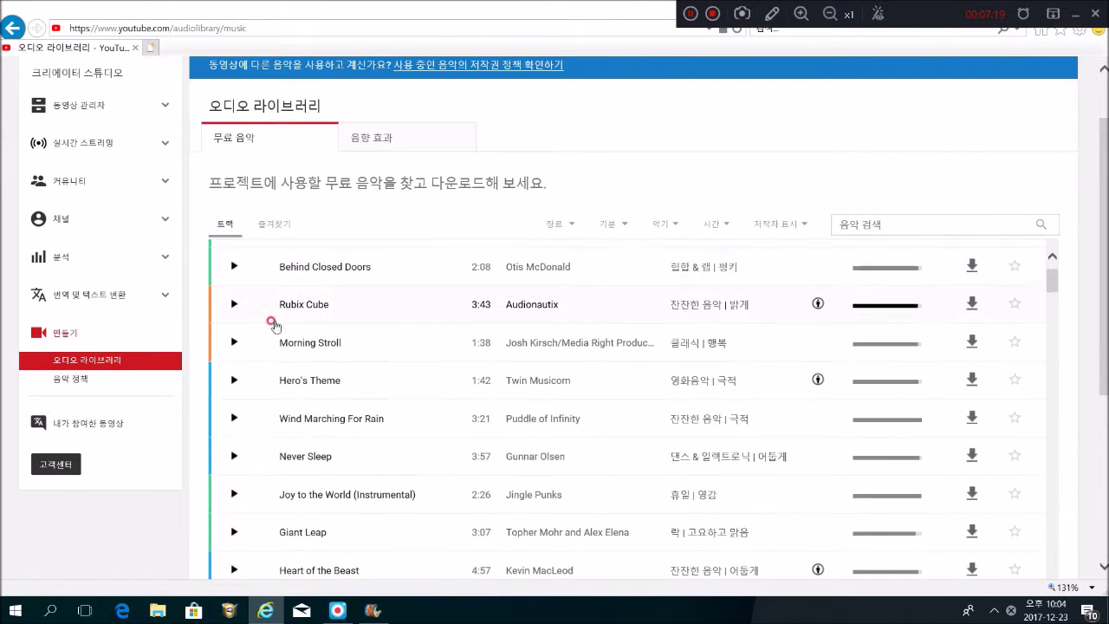
click(233, 306)
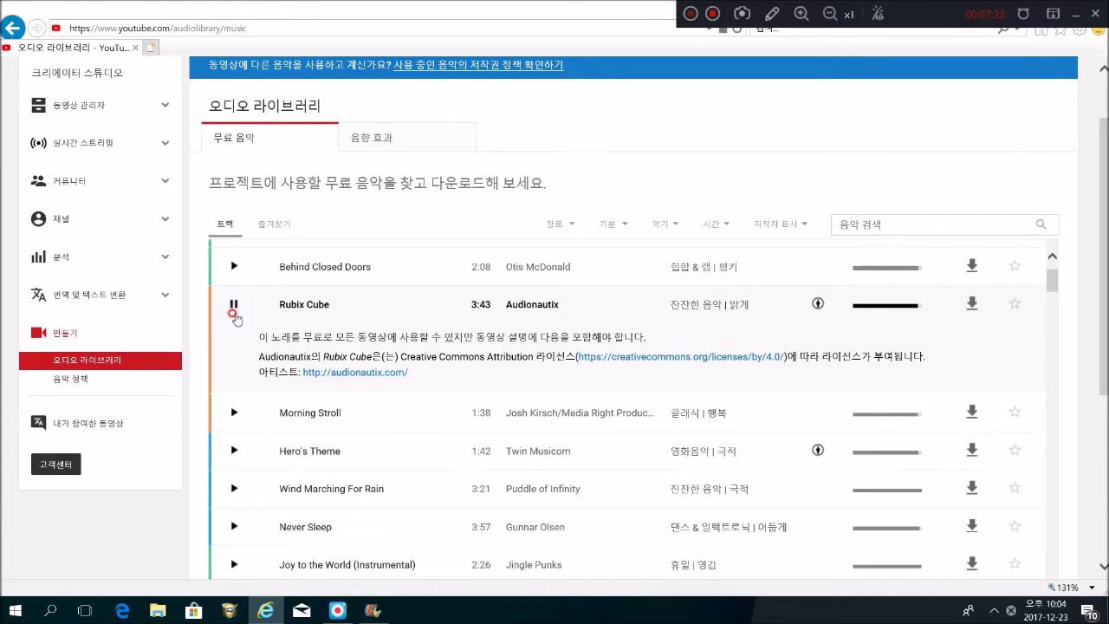
click(234, 413)
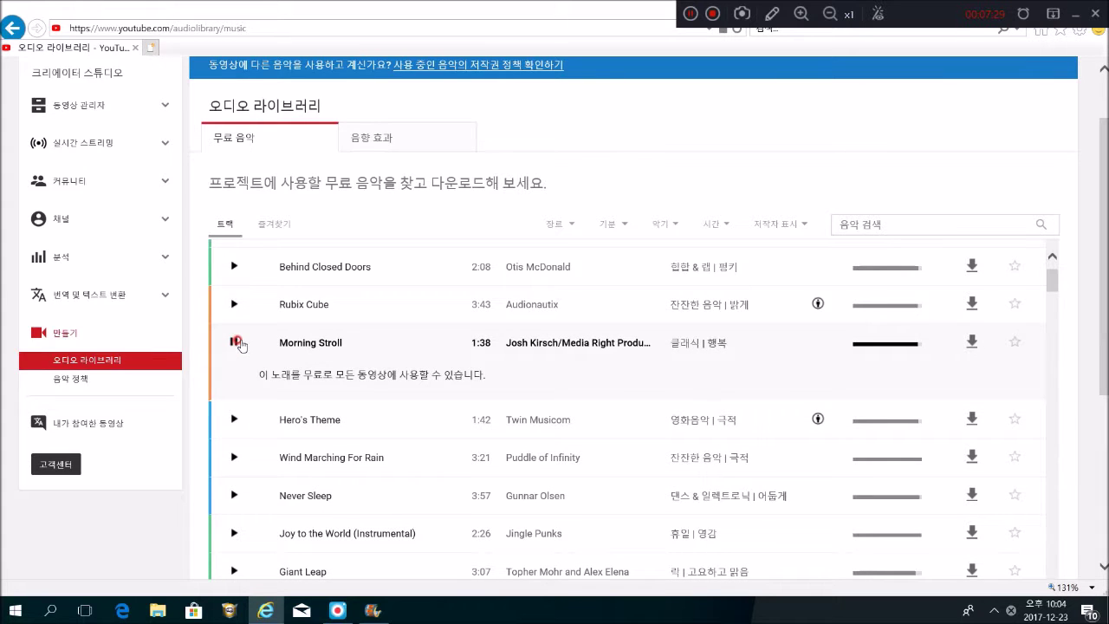
click(234, 343)
Step: Download the Morning Stroll track and save it on the desktop (바탕 화면) as the MP3 file Morning_Stroll
click(970, 343)
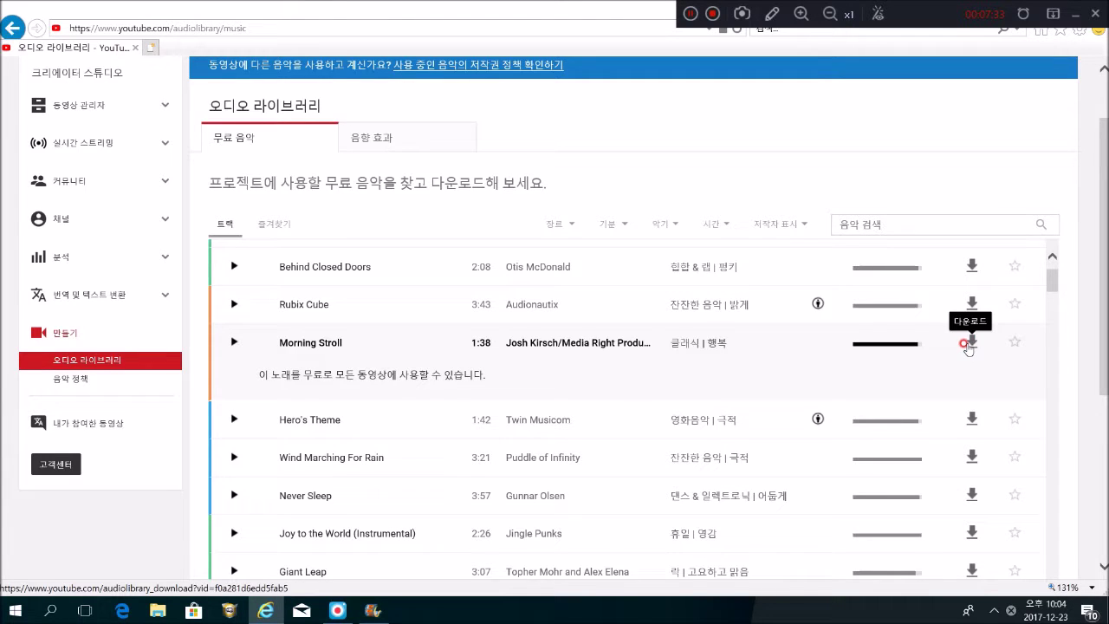
click(816, 580)
click(867, 561)
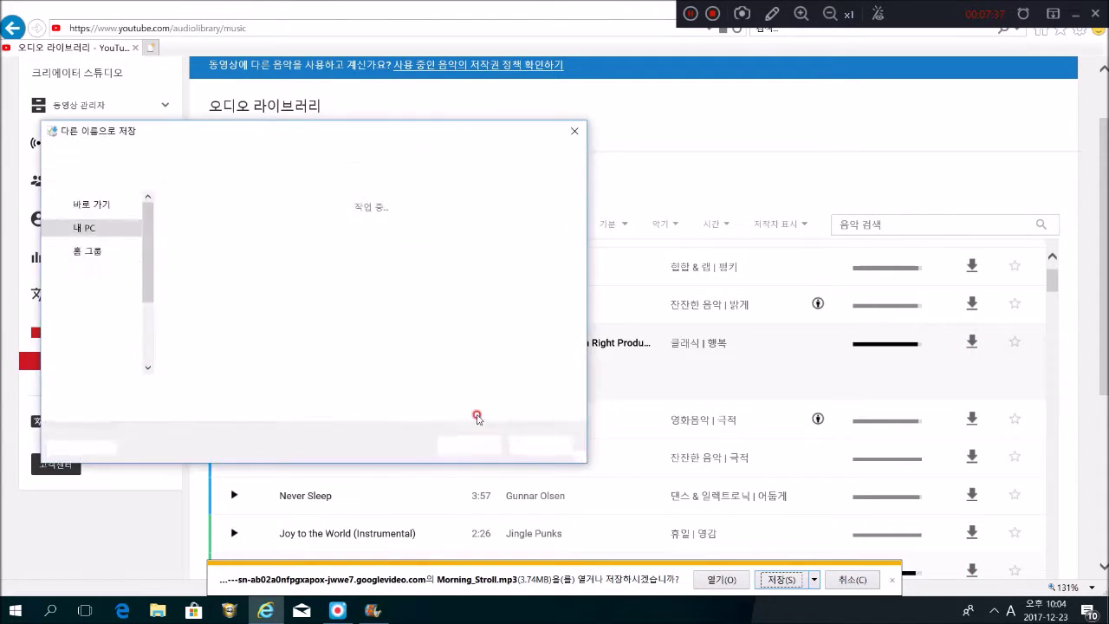
scroll(108, 230, up, 5)
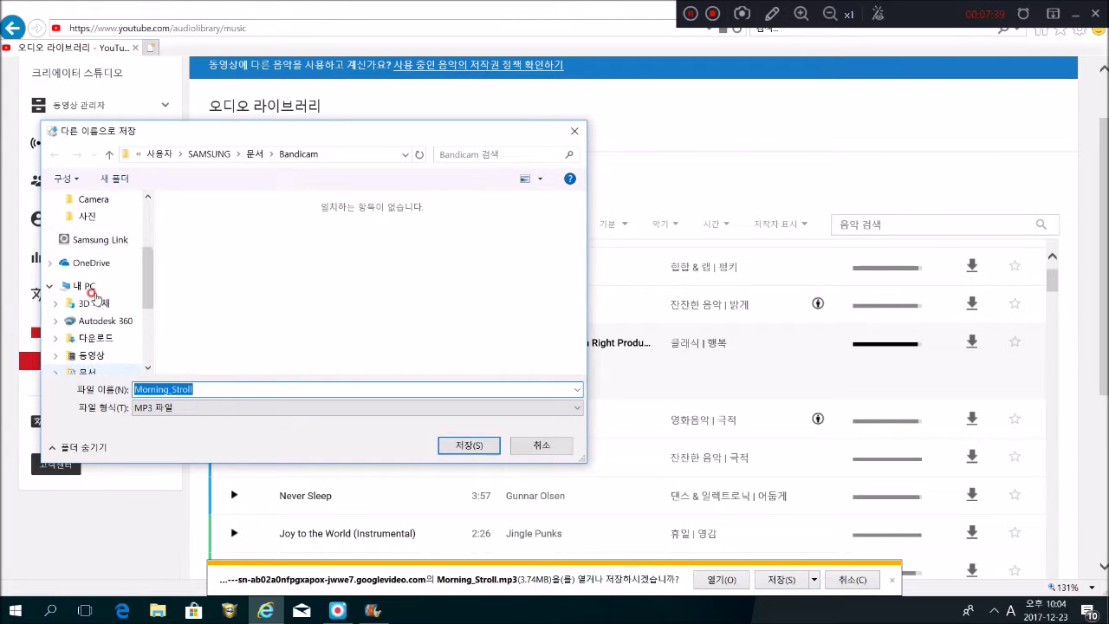
click(107, 228)
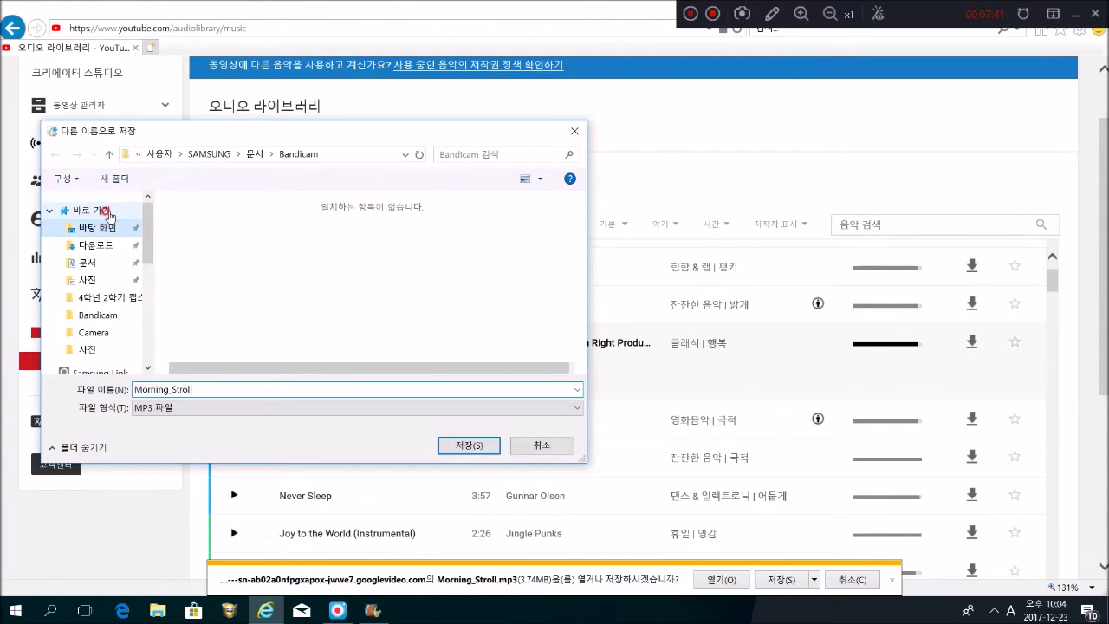
click(466, 447)
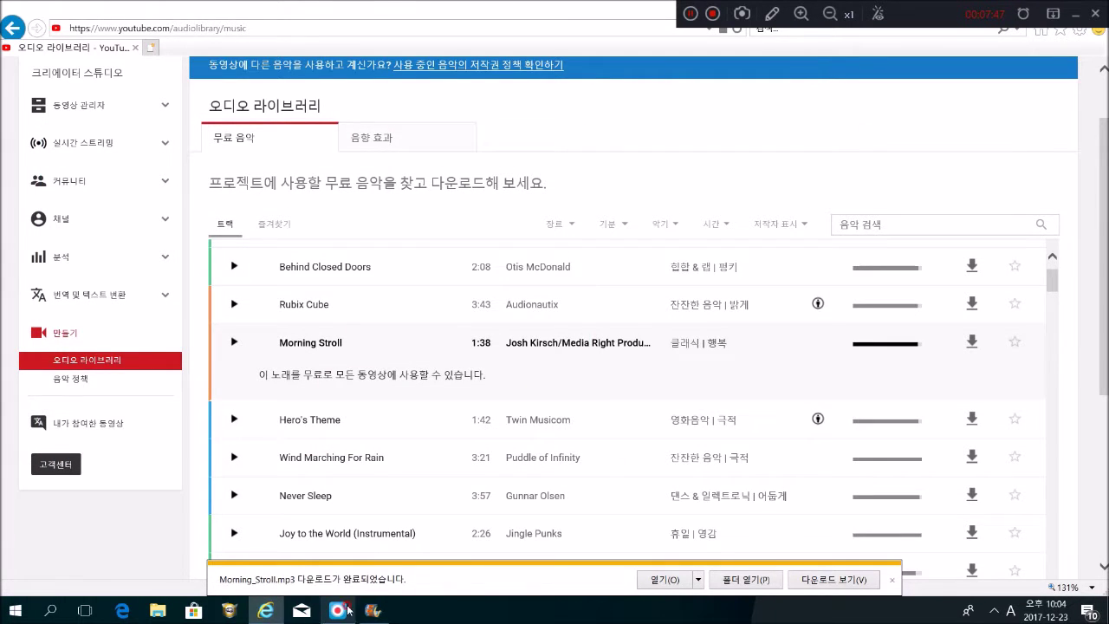
Step: Switch back to Movie Maker and add the Morning Stroll music file from the desktop (바탕 화면) to the project
click(373, 611)
click(152, 47)
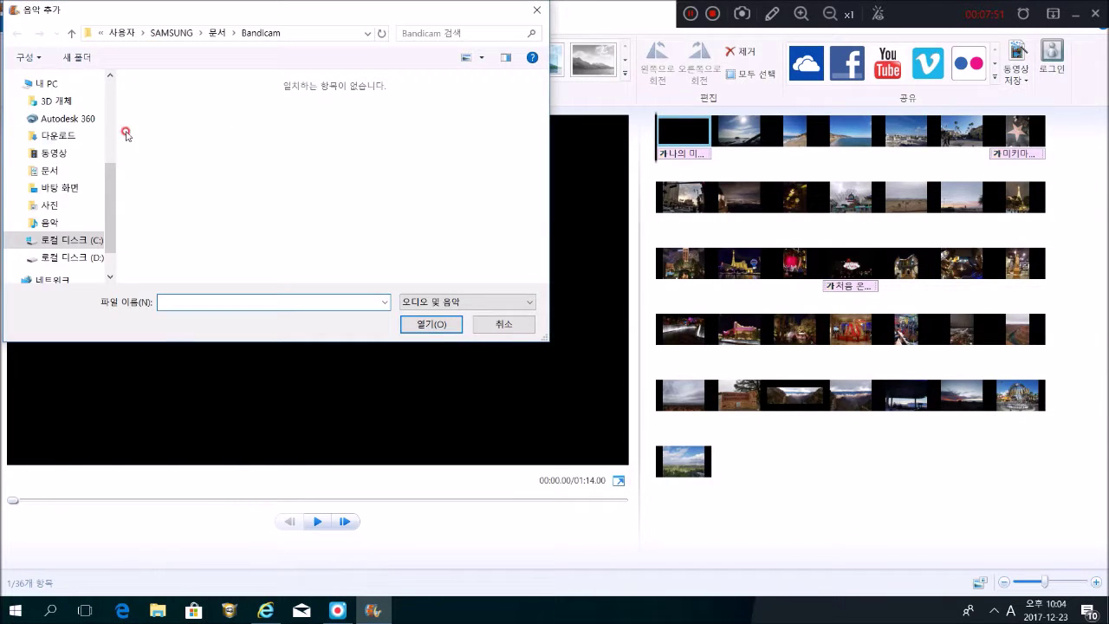
scroll(74, 152, up, 4)
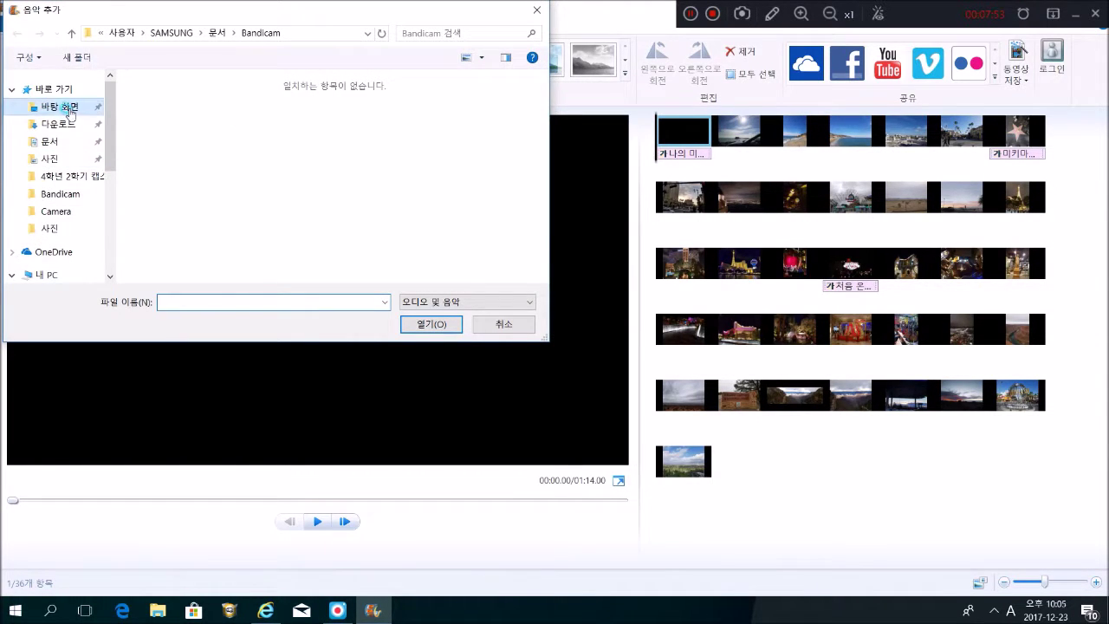
click(71, 111)
click(186, 180)
click(438, 323)
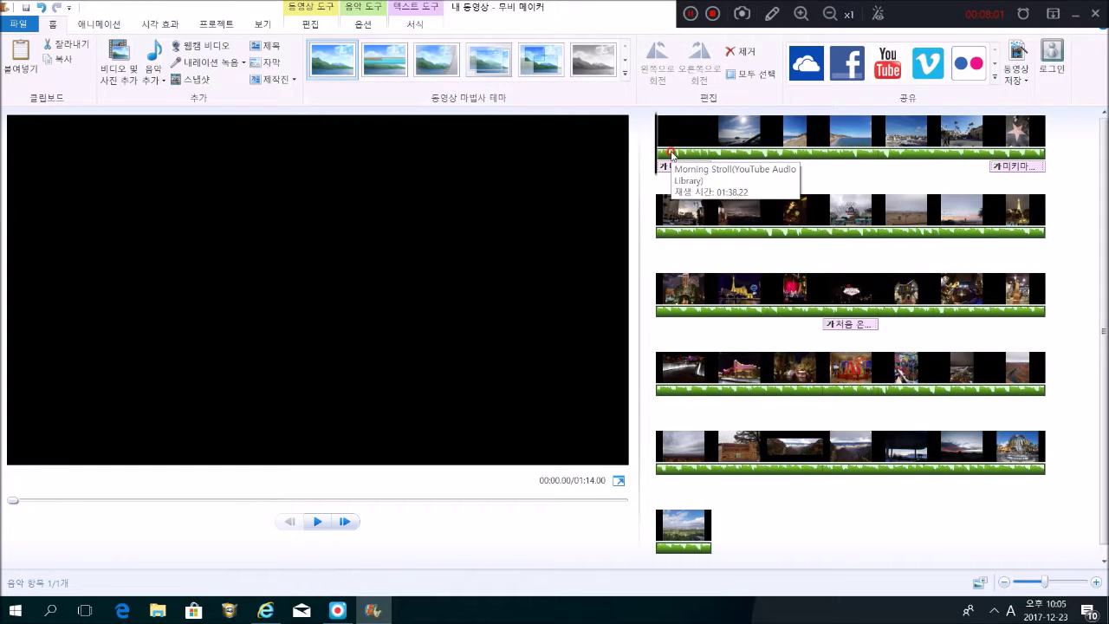
Step: Play the opening of the project to check the added music, stop playback and return to the beginning
click(317, 520)
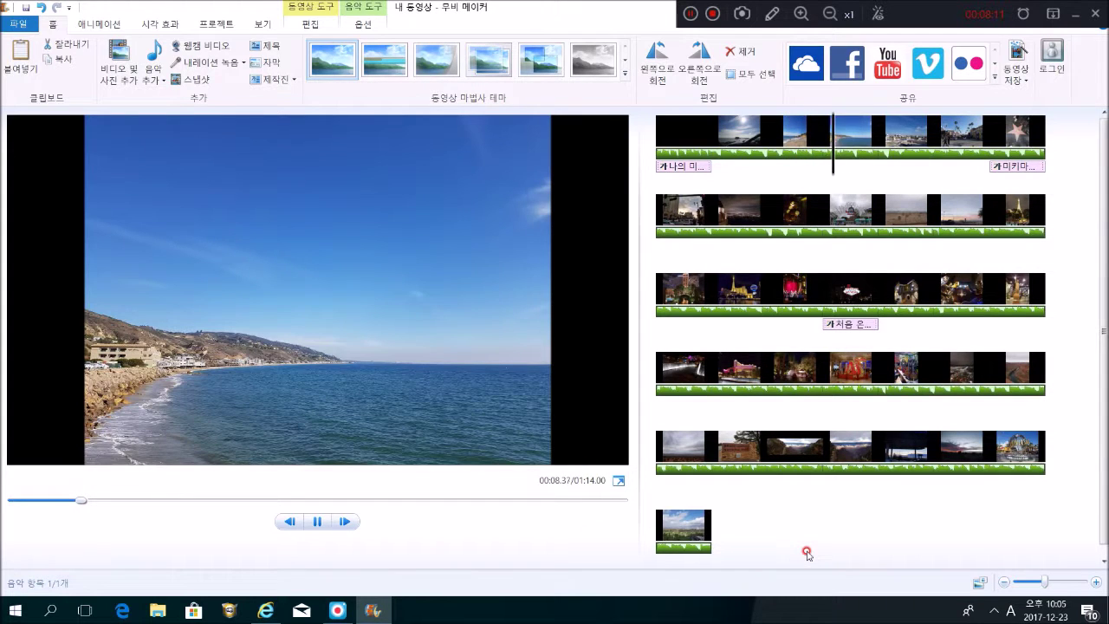
click(317, 521)
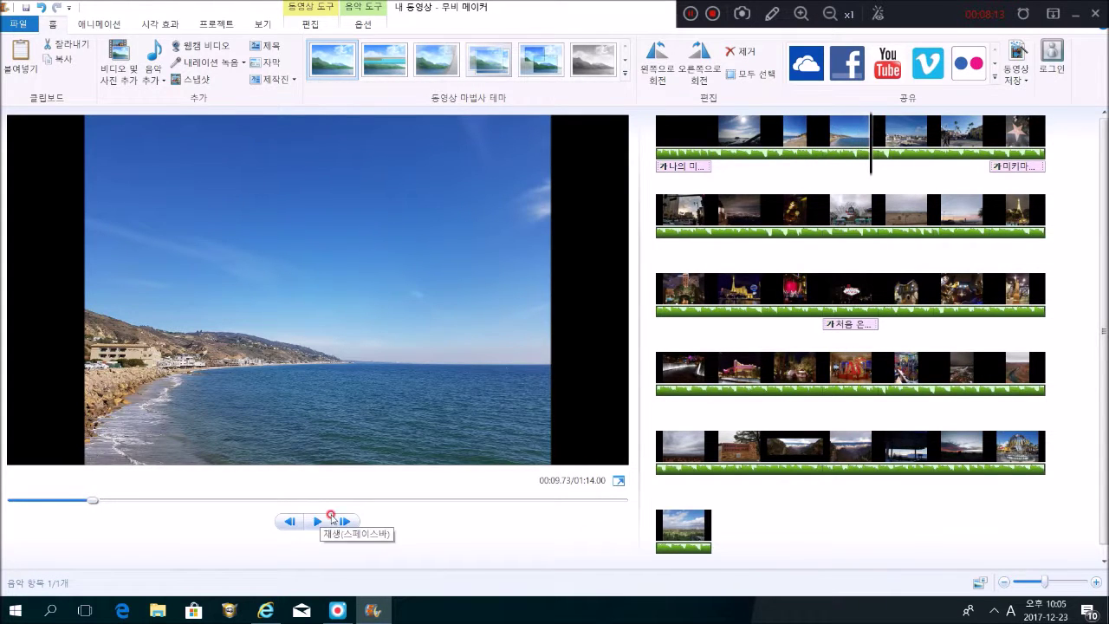
click(668, 163)
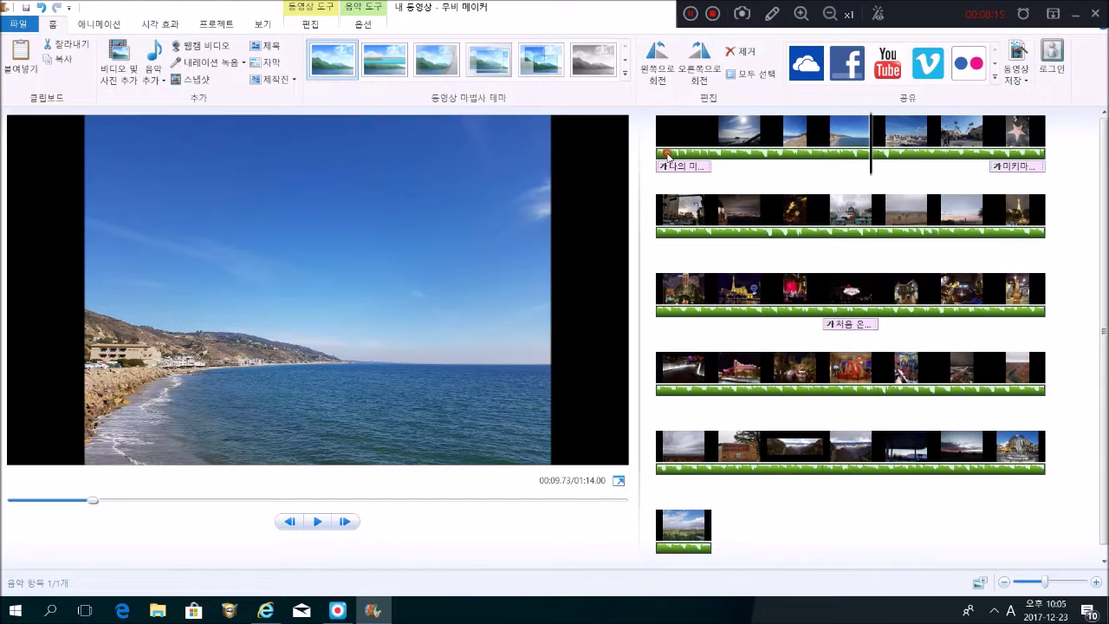
click(669, 161)
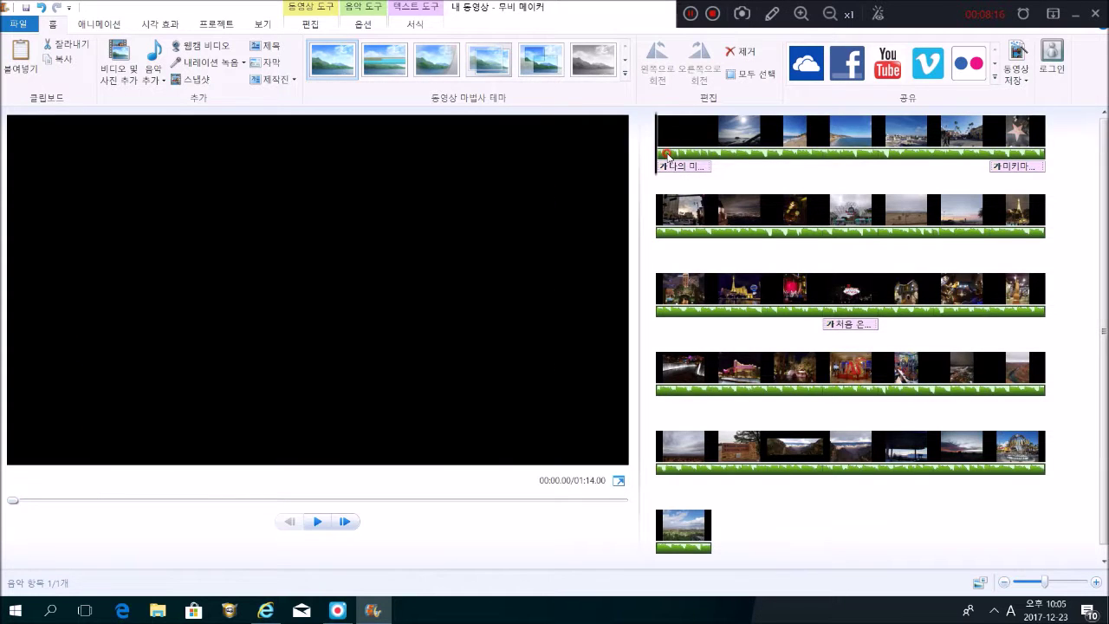
Step: Set the start time (시작 시간) of the Morning Stroll music to 4.00s, where the first photo begins
click(744, 134)
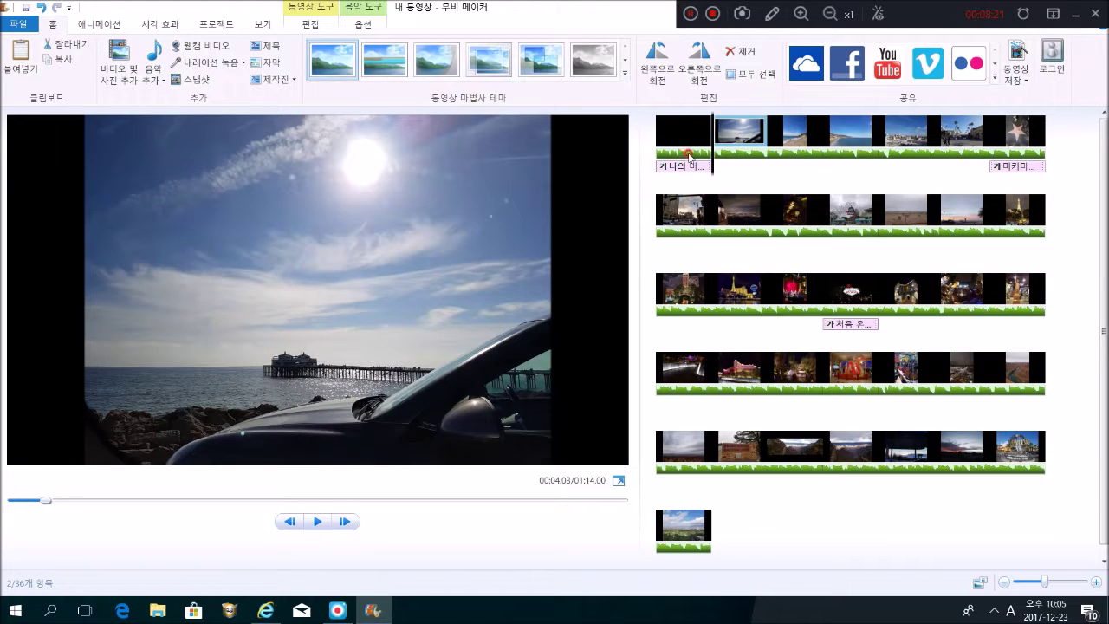
click(698, 154)
click(368, 26)
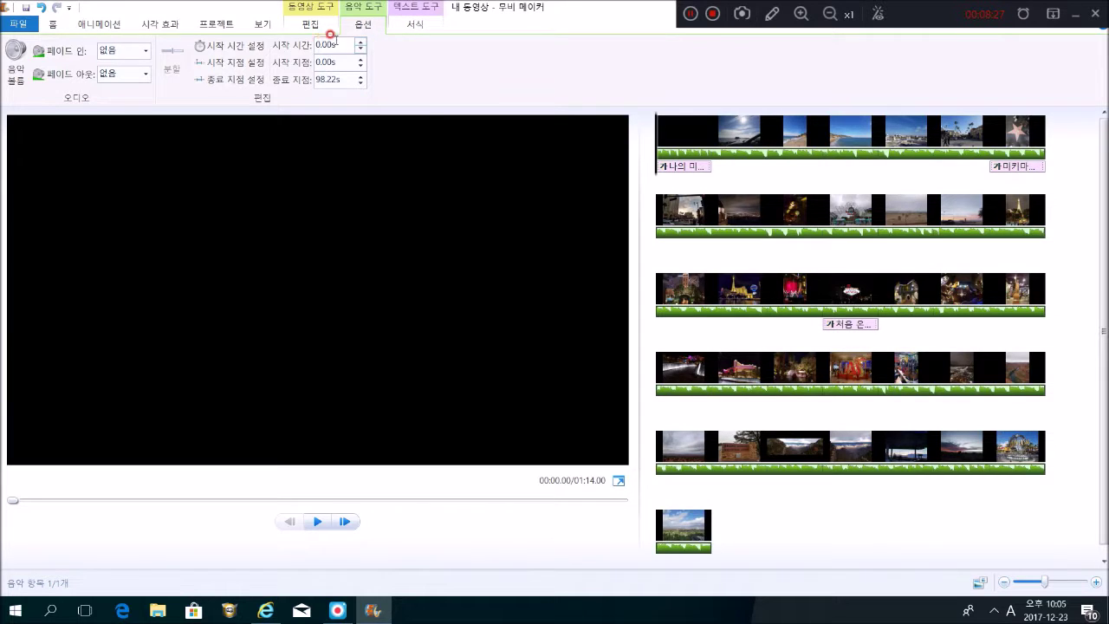
click(693, 139)
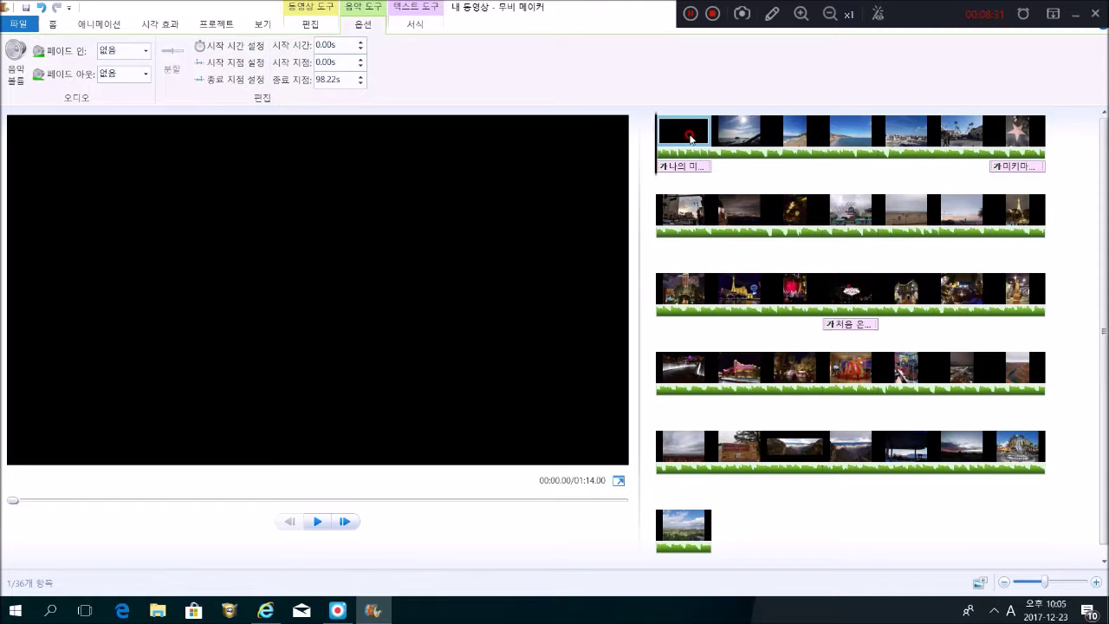
double_click(346, 44)
text(4)
key(Return)
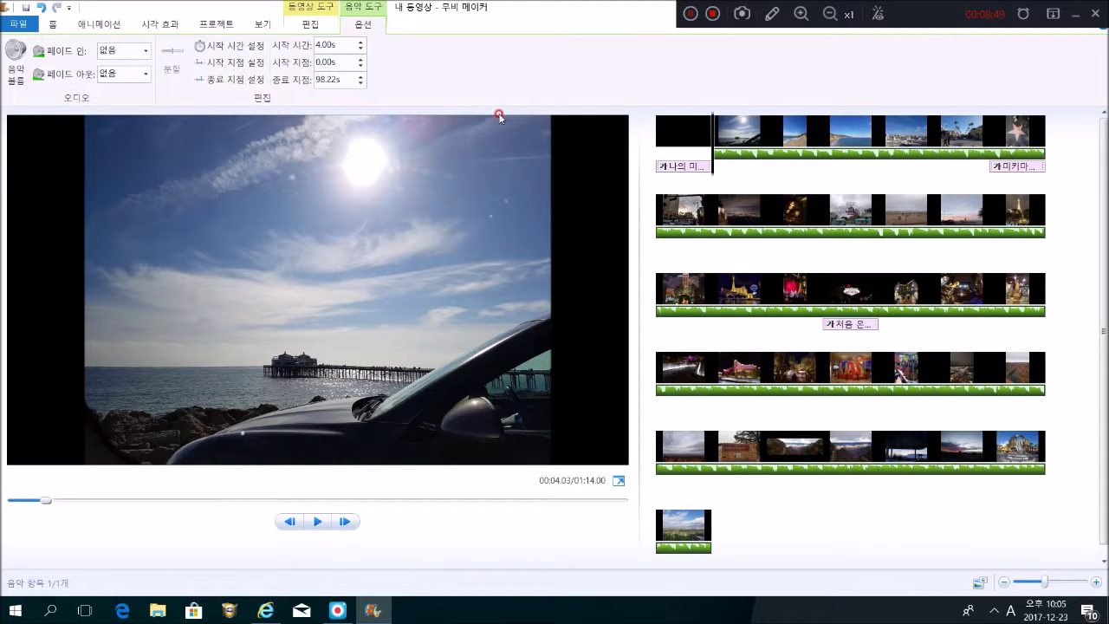
Step: Lower the volume of the background music to roughly a third of its range
click(18, 64)
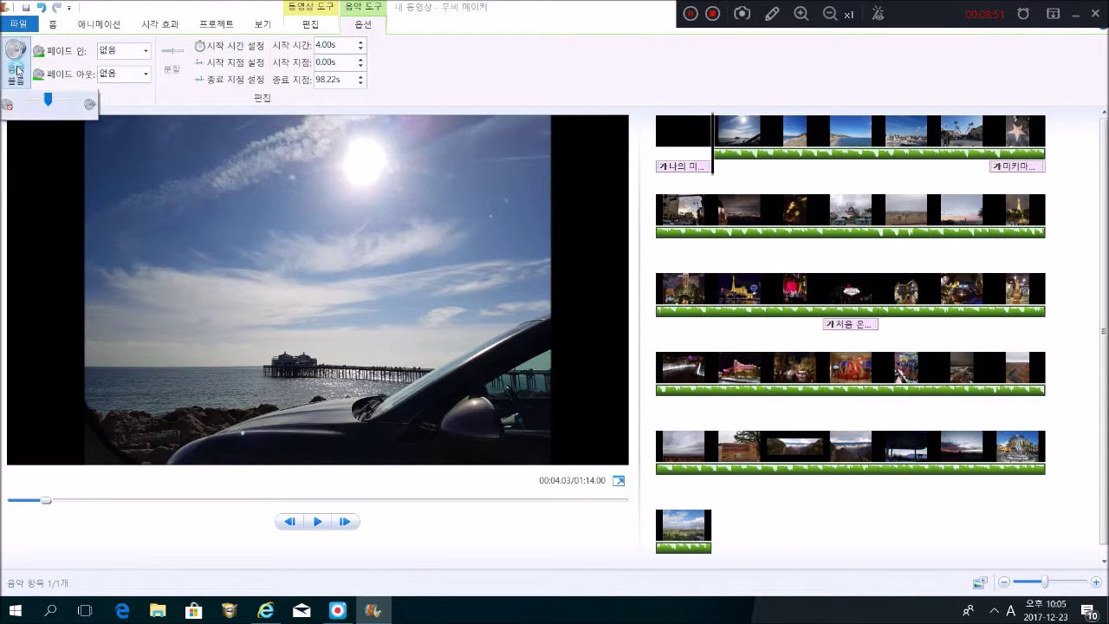
drag(46, 101, 36, 99)
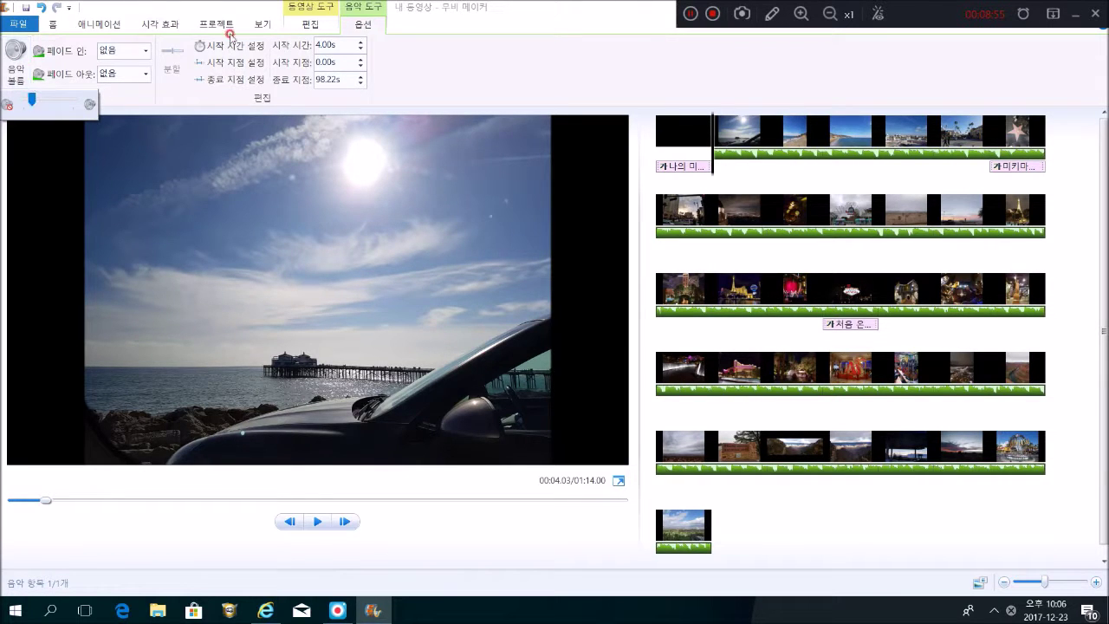
click(394, 54)
Step: Set the background music's fade in (페이드 인) to 보통 and its fade out (페이드 아웃) to 느리게
click(146, 51)
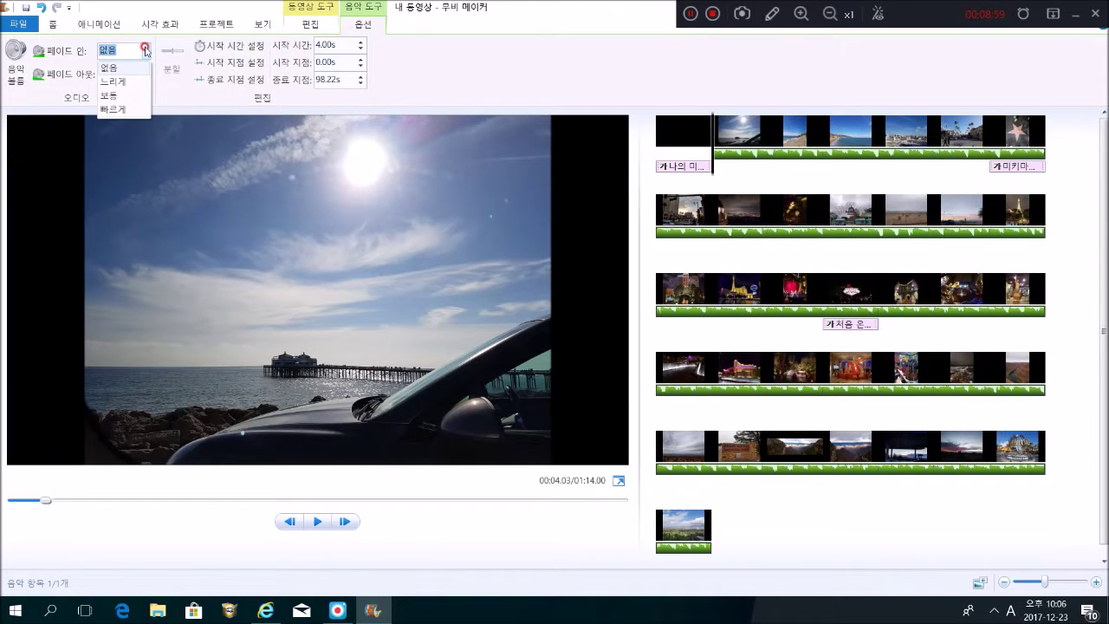
click(121, 99)
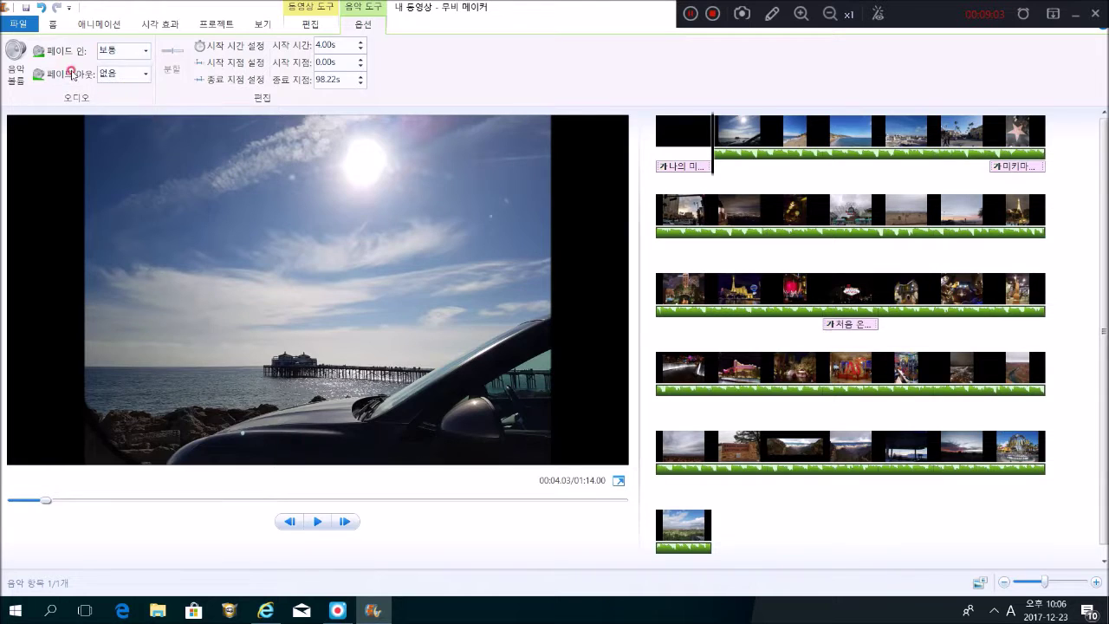
click(136, 72)
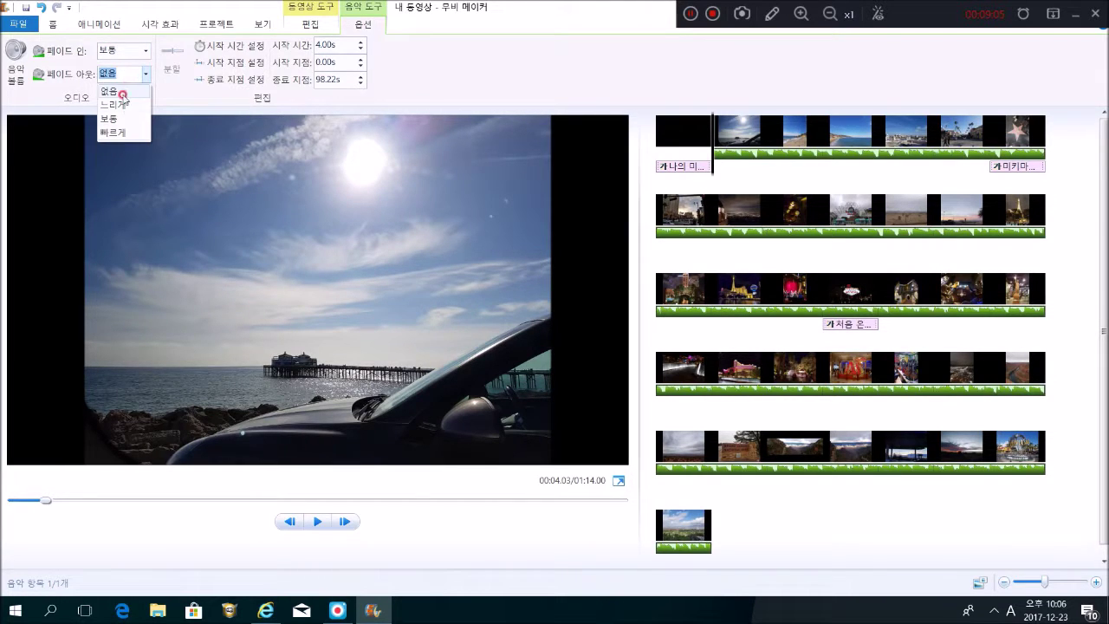
click(139, 104)
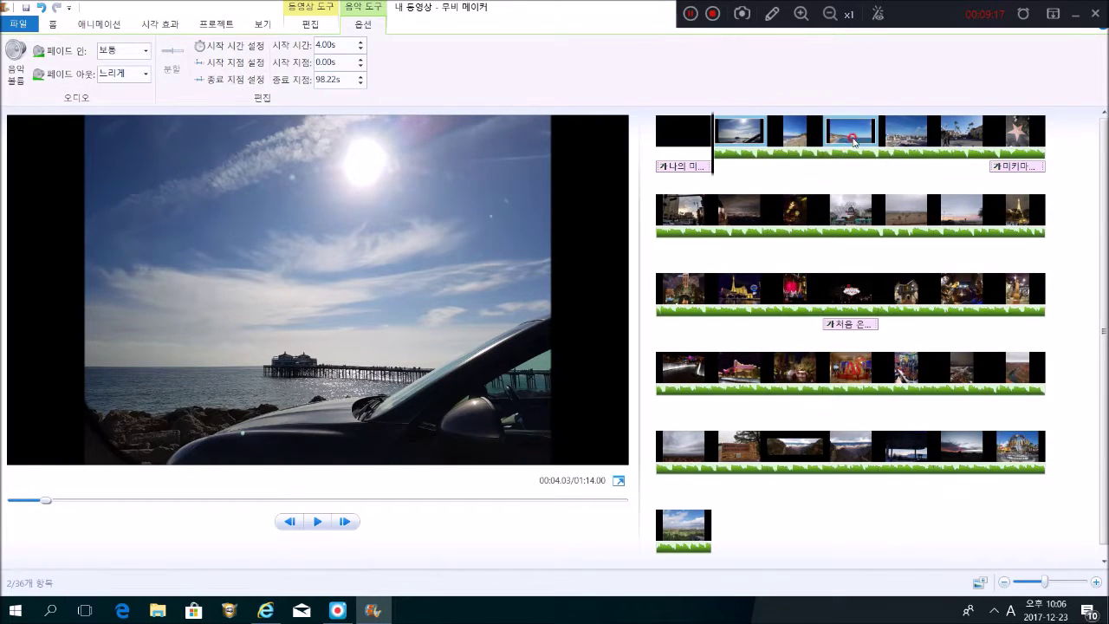
Step: Apply a horizontal bow-tie transition to the first photo and an X-shaped transition to the beach photo after it
click(797, 136)
key(Left)
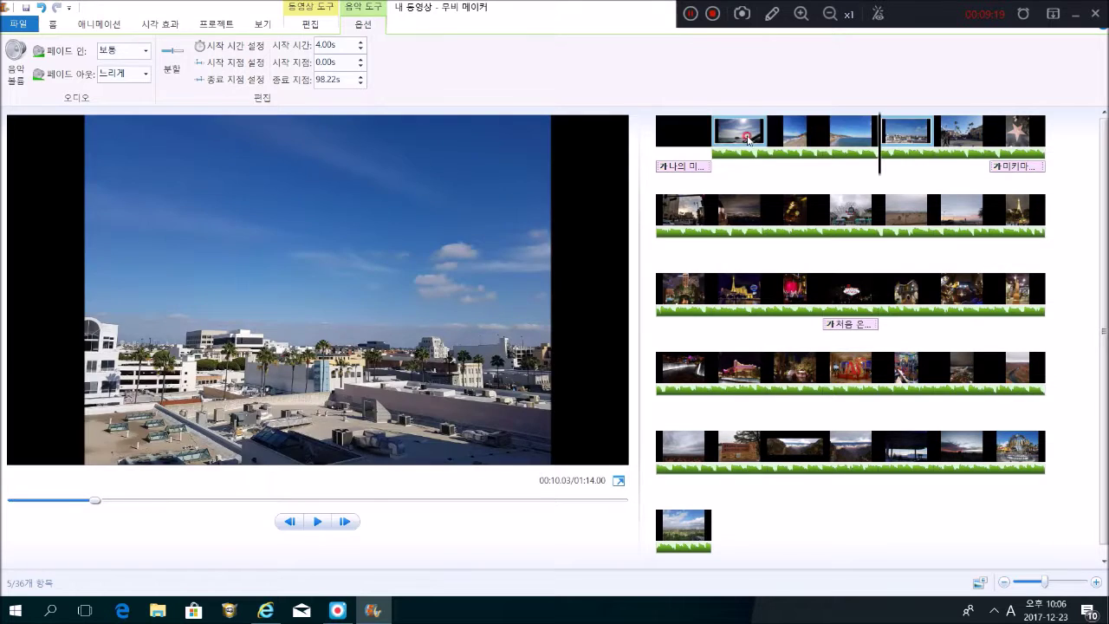
click(98, 23)
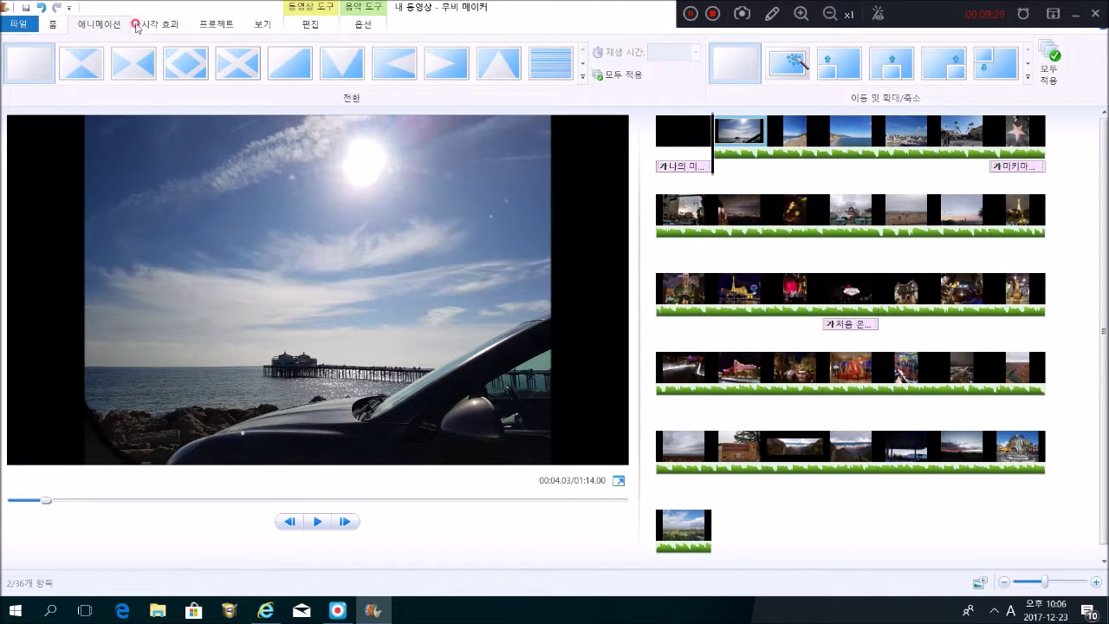
click(134, 57)
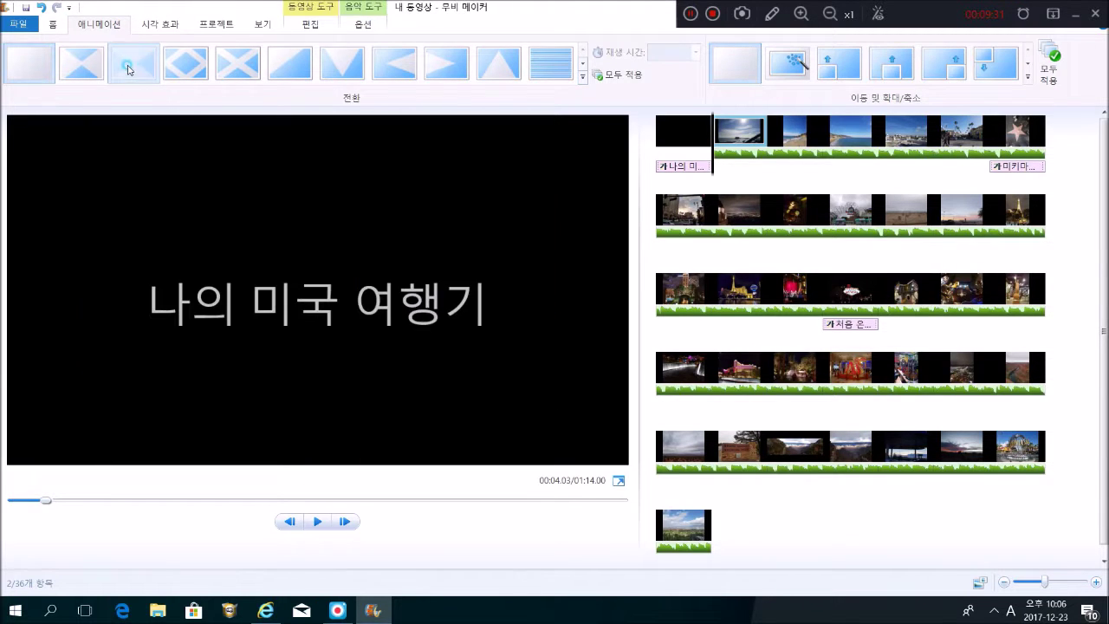
click(799, 135)
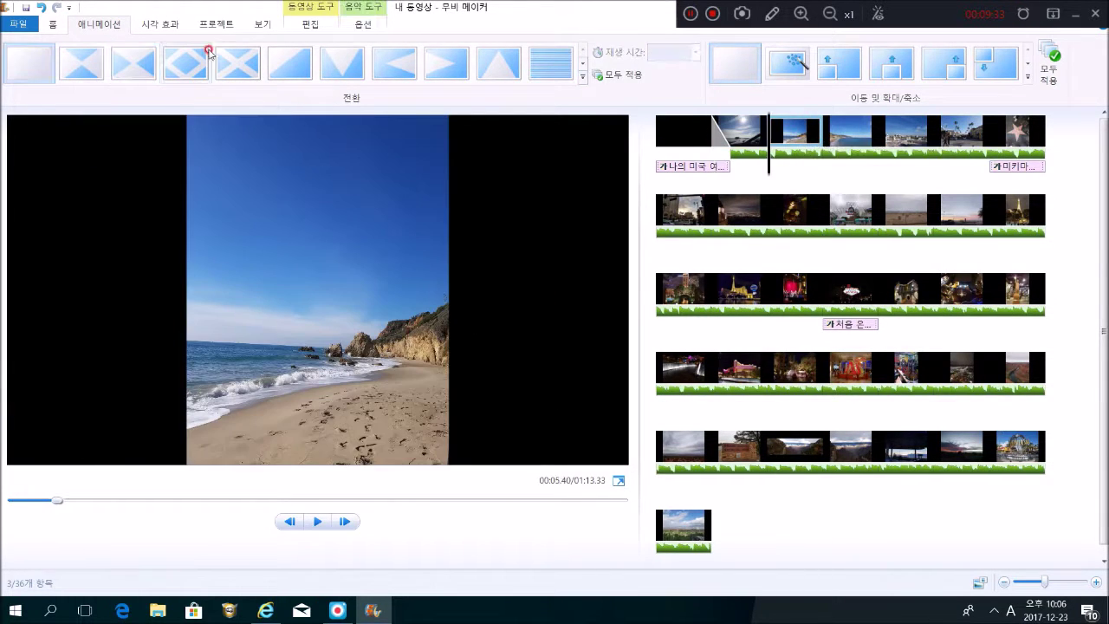
click(235, 66)
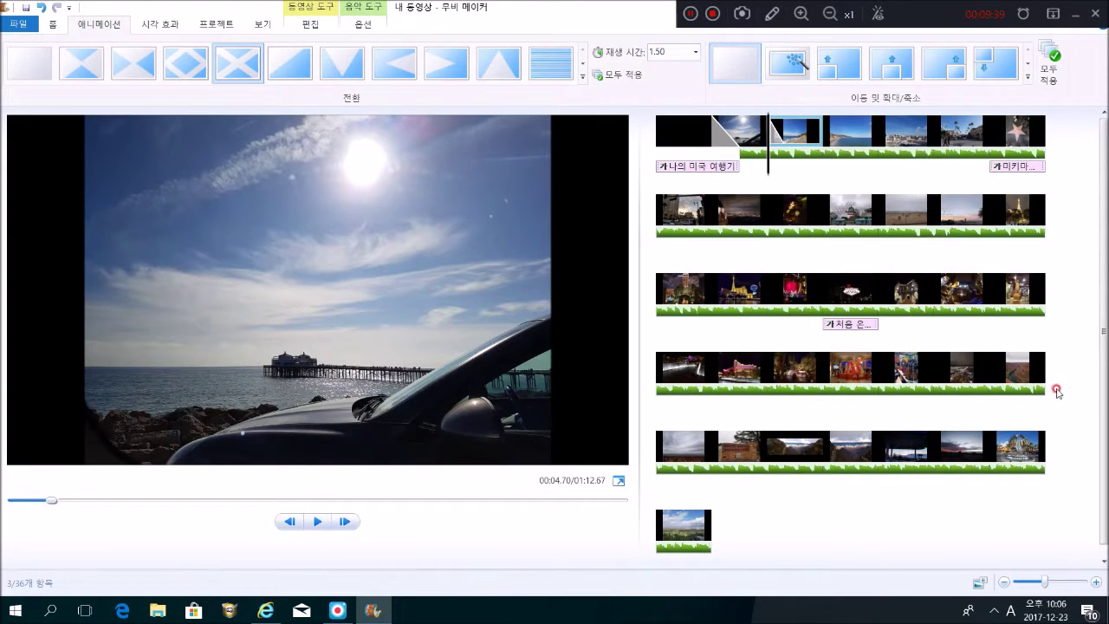
Step: Apply the horizontal-stripes transition to the third photo, the upward-triangle one to the fourth and the vertical bow-tie one to the fifth
click(860, 137)
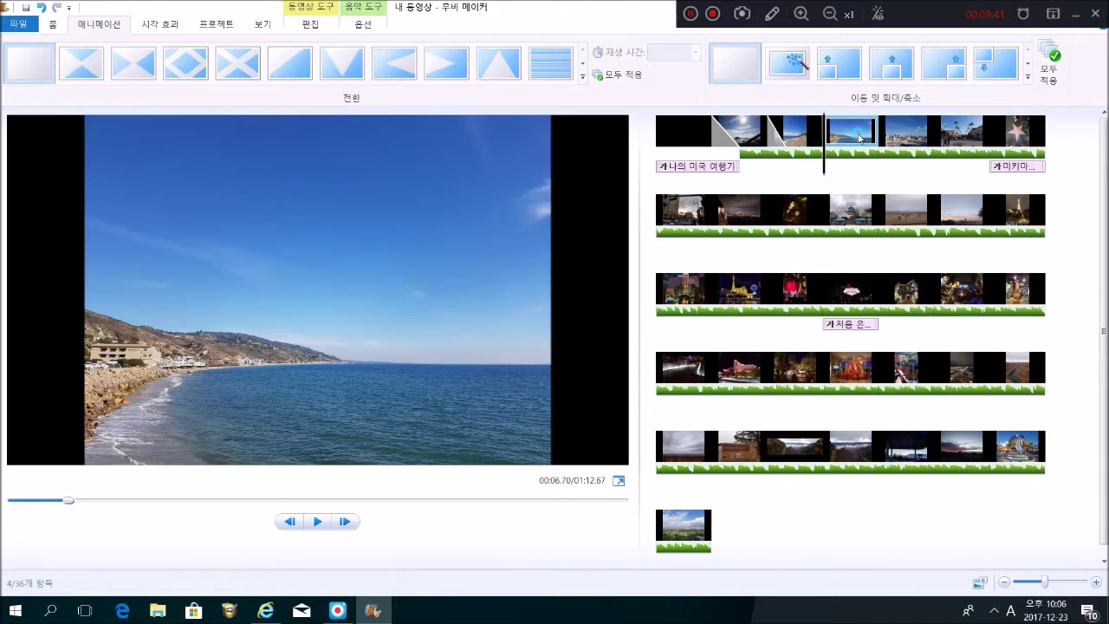
click(605, 83)
click(565, 75)
key(Right)
click(514, 70)
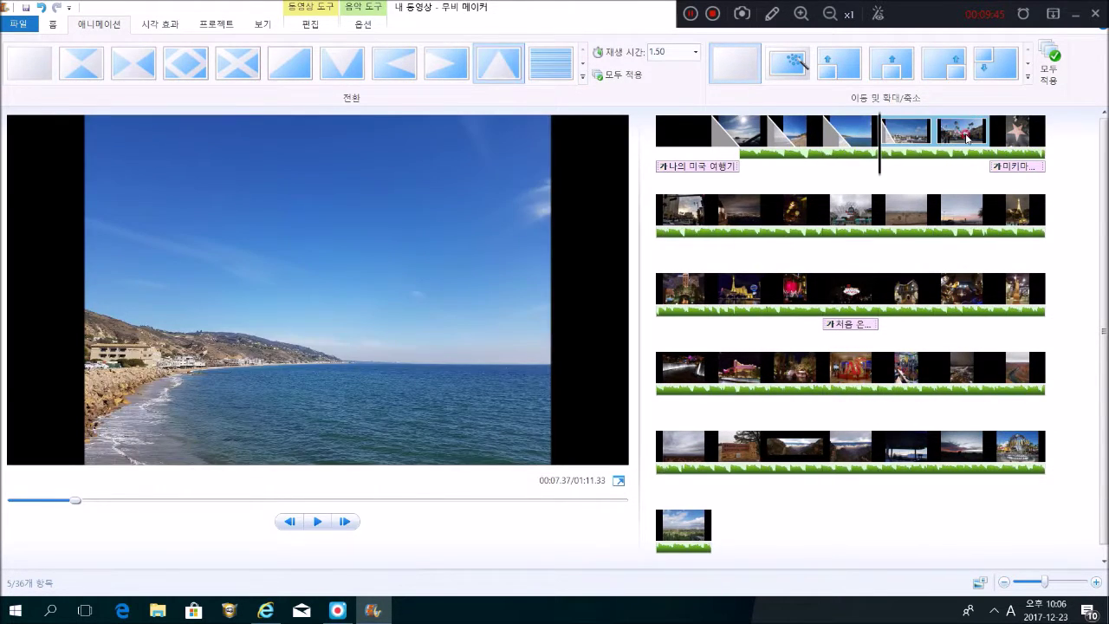
key(Right)
click(83, 64)
Step: Apply the horizontal-stripes transition to the Mickey Mouse star photo and the diamond transition to the street photo that follows it
click(1027, 130)
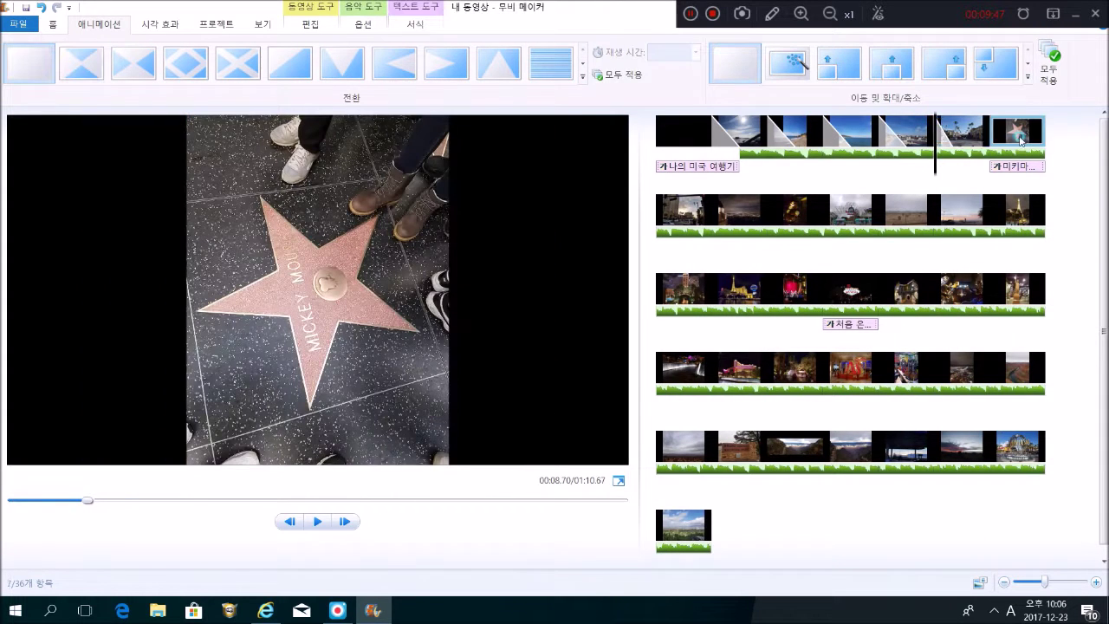
click(572, 76)
key(Right)
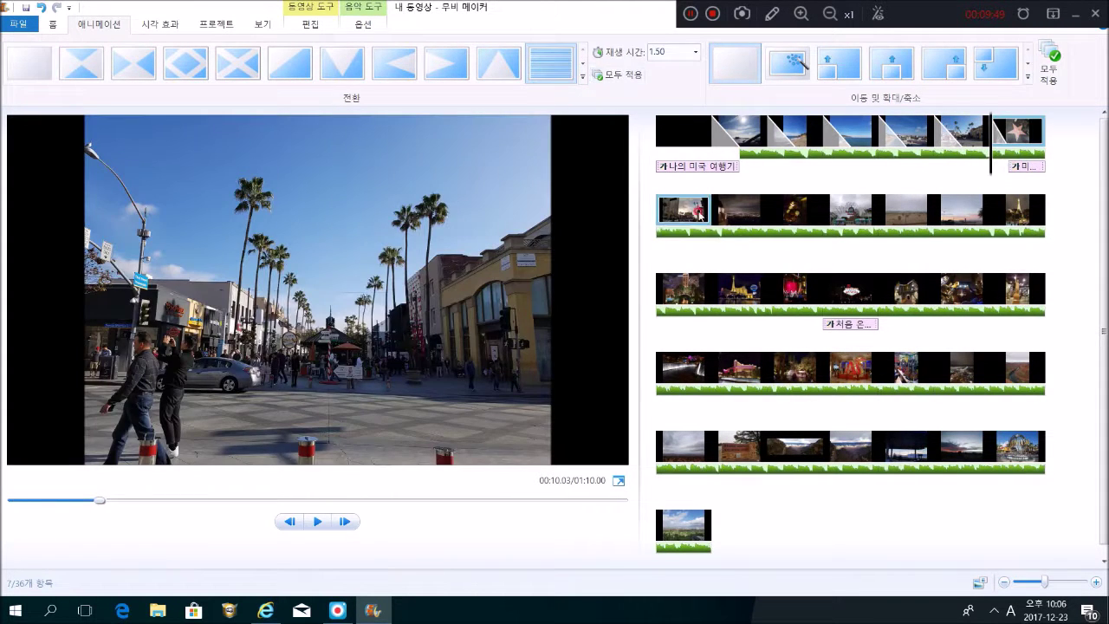
click(584, 64)
click(553, 64)
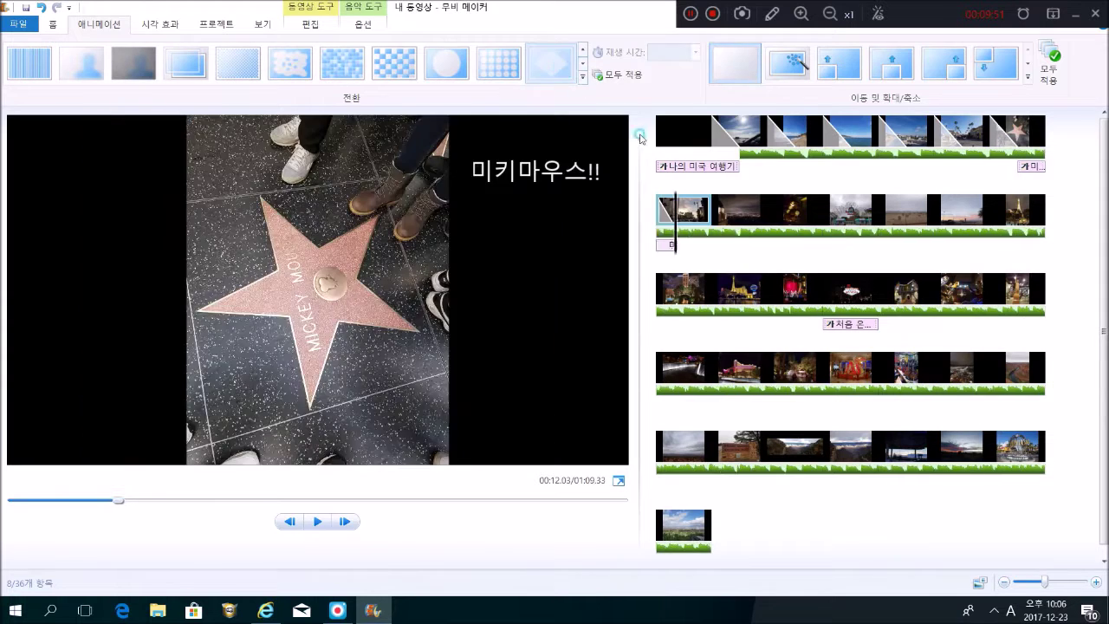
Step: Apply the irregular-shape transition to the night city view photo and the nested-rectangles transition to the grill photo
key(Right)
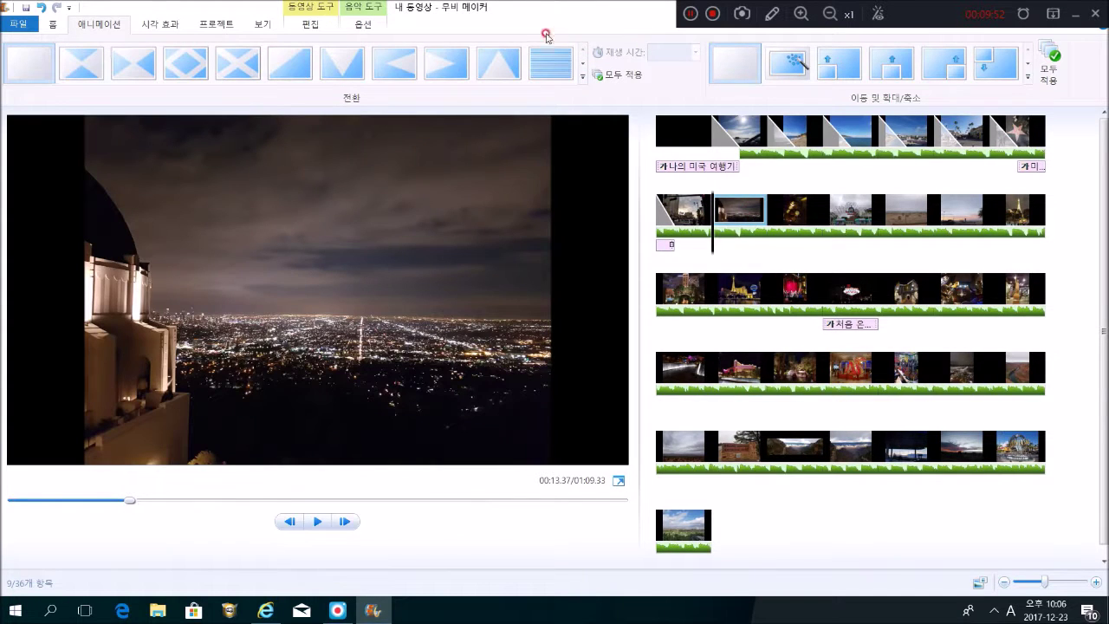
click(583, 66)
click(289, 64)
key(Right)
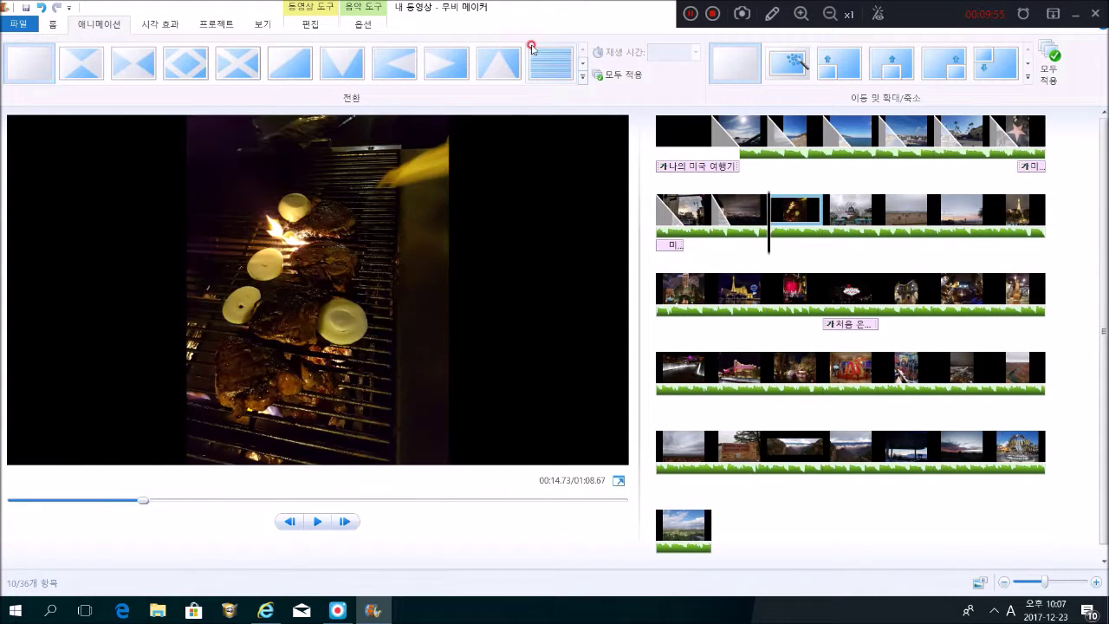
click(584, 66)
click(185, 63)
click(698, 17)
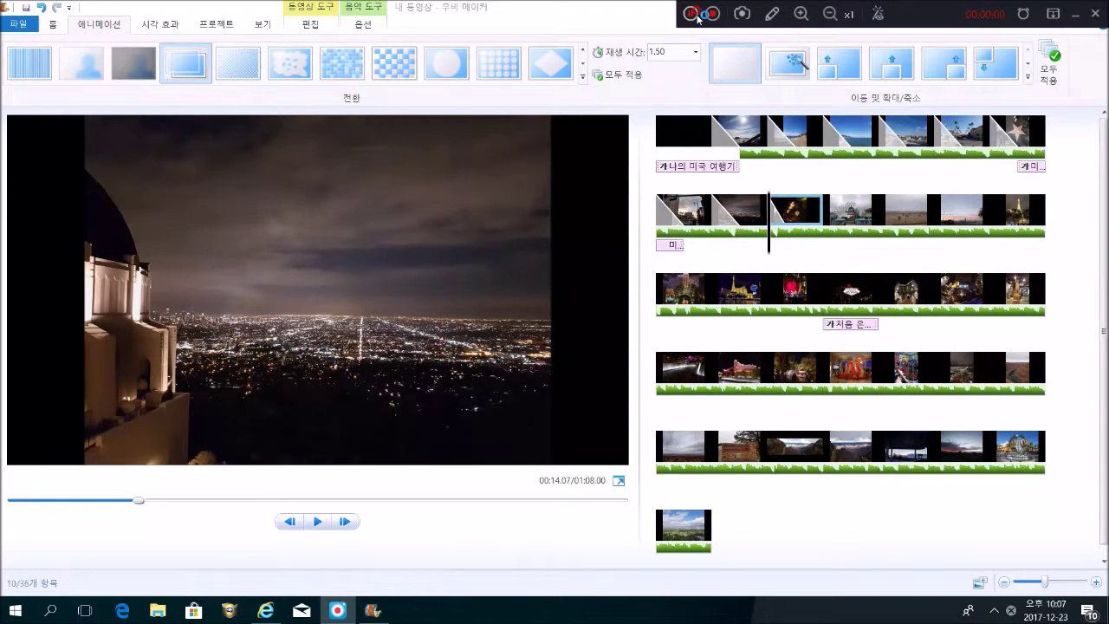
Step: Go through the photos one by one up to the grill photo to review the transition applied to each
click(741, 134)
click(845, 132)
click(916, 145)
click(962, 132)
click(1018, 132)
click(735, 215)
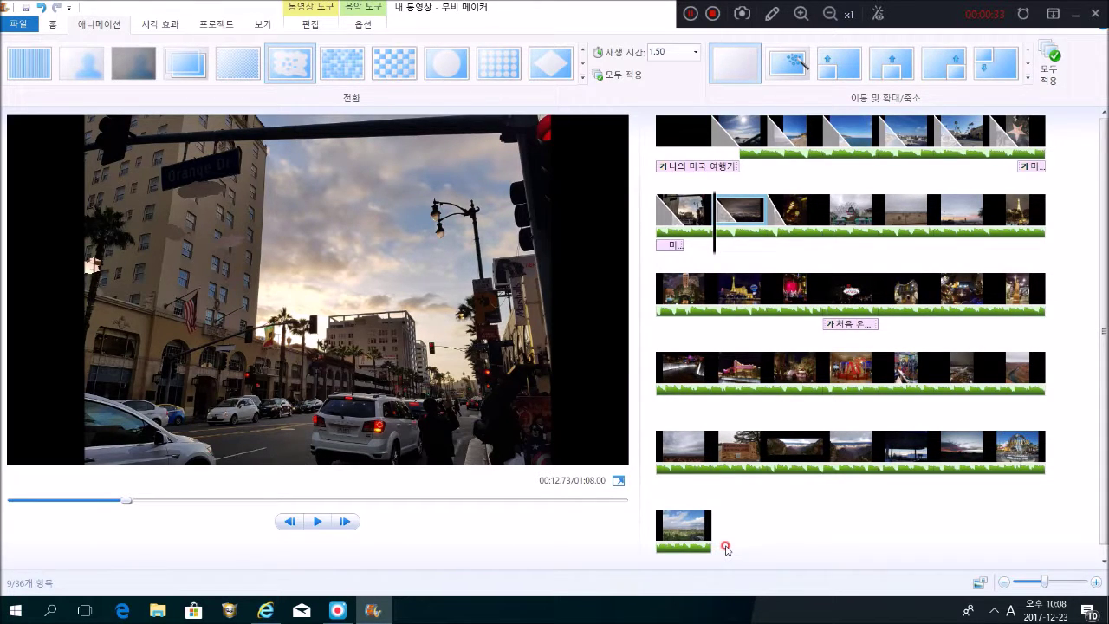
click(747, 132)
click(790, 130)
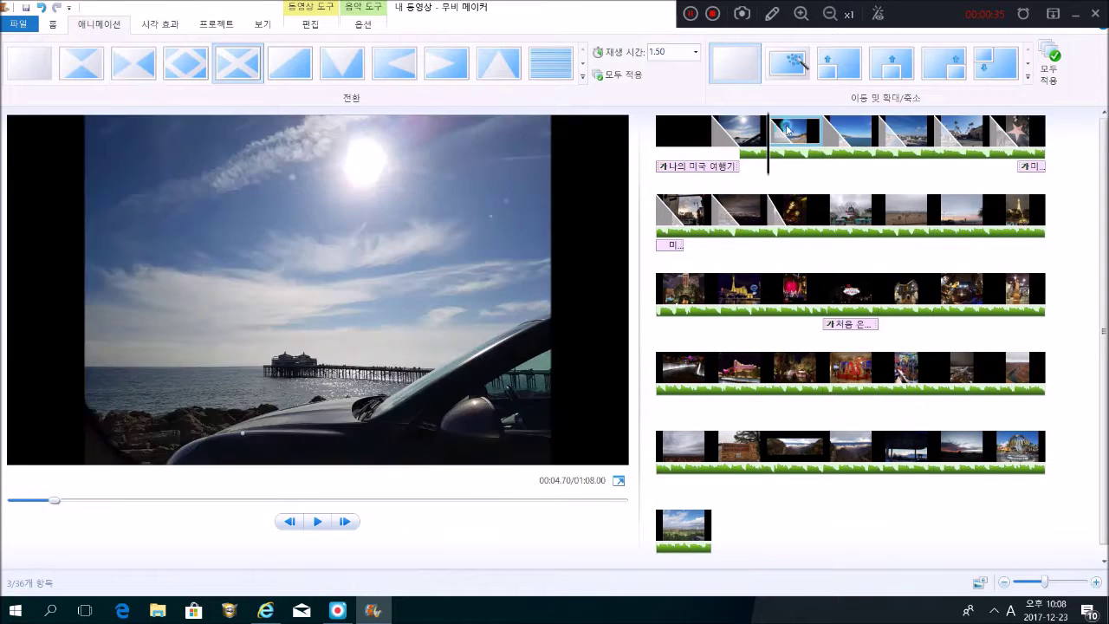
click(854, 130)
click(908, 138)
click(962, 132)
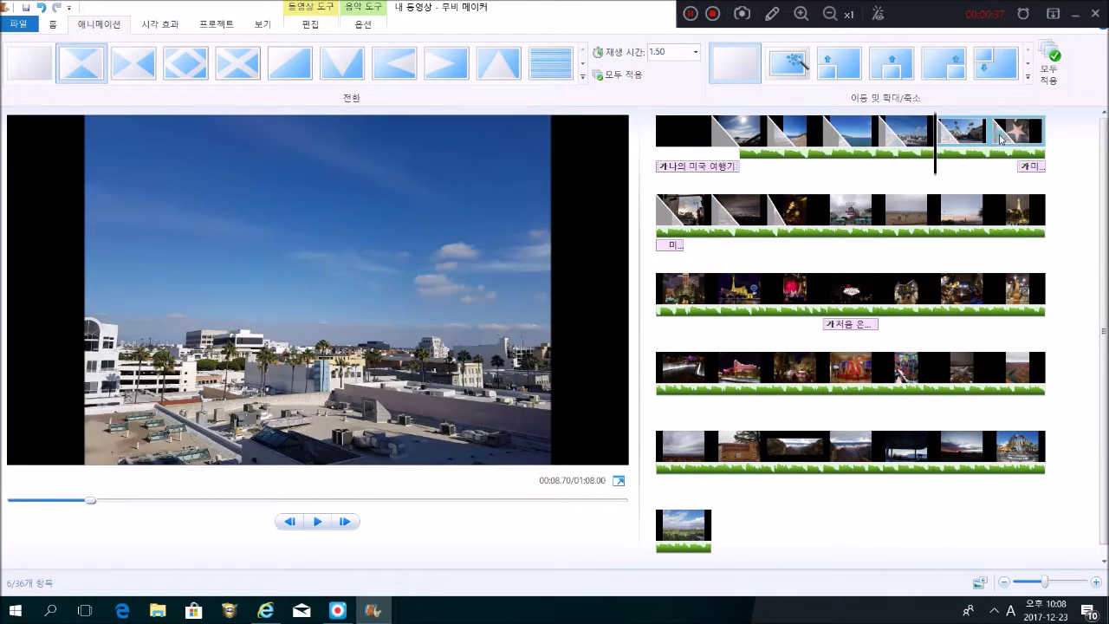
click(1019, 132)
click(709, 214)
click(741, 210)
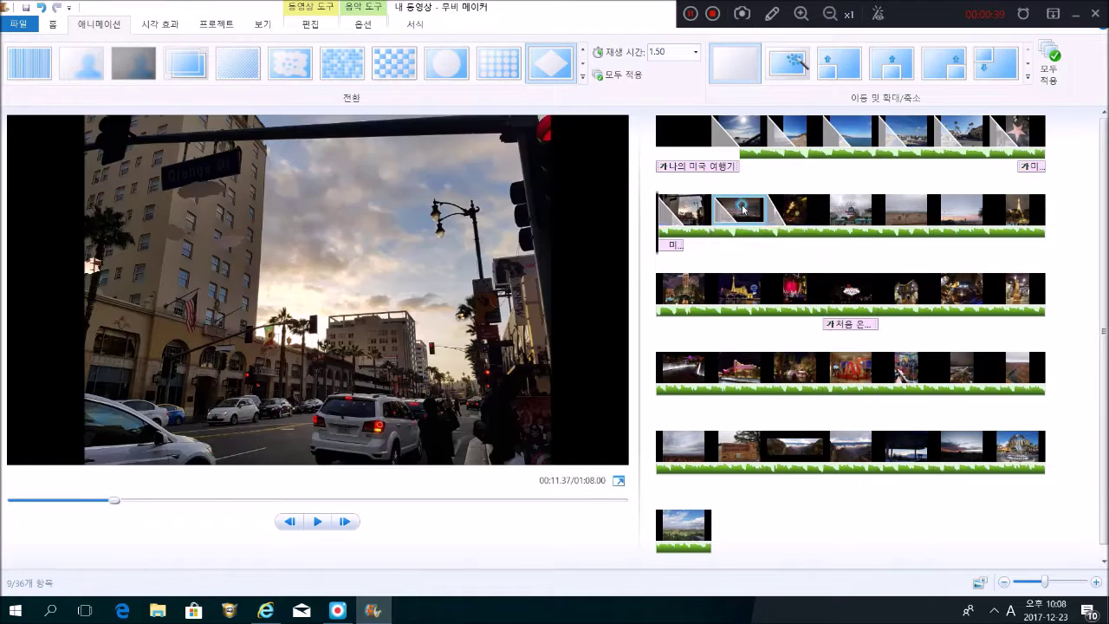
click(795, 210)
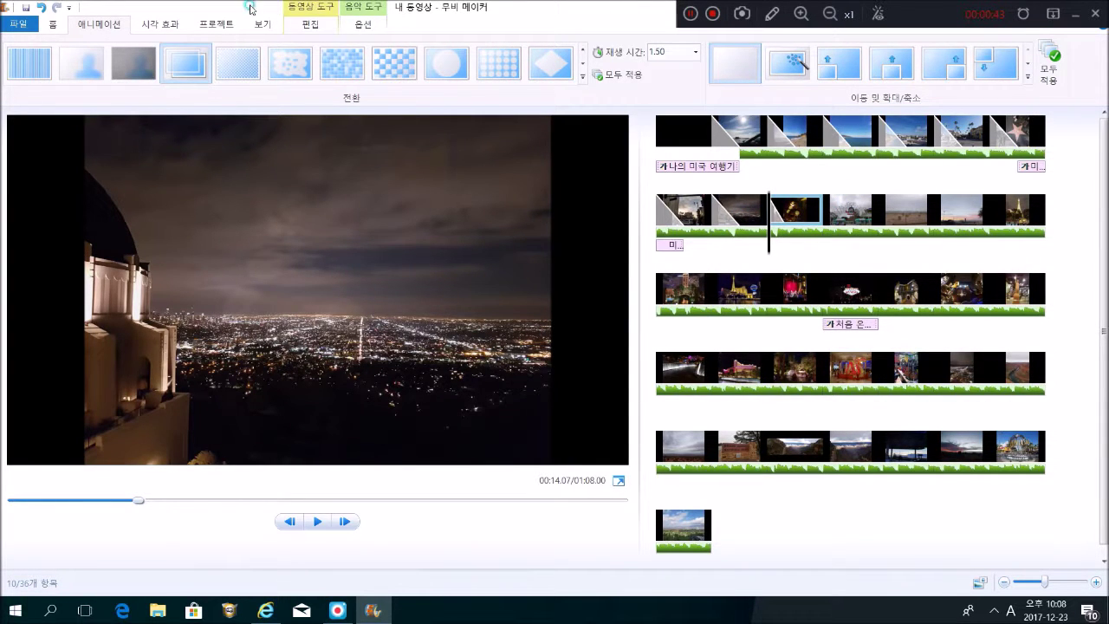
Step: Play the project from the title clip to preview the first transitions, then pause and return to the beginning
click(63, 24)
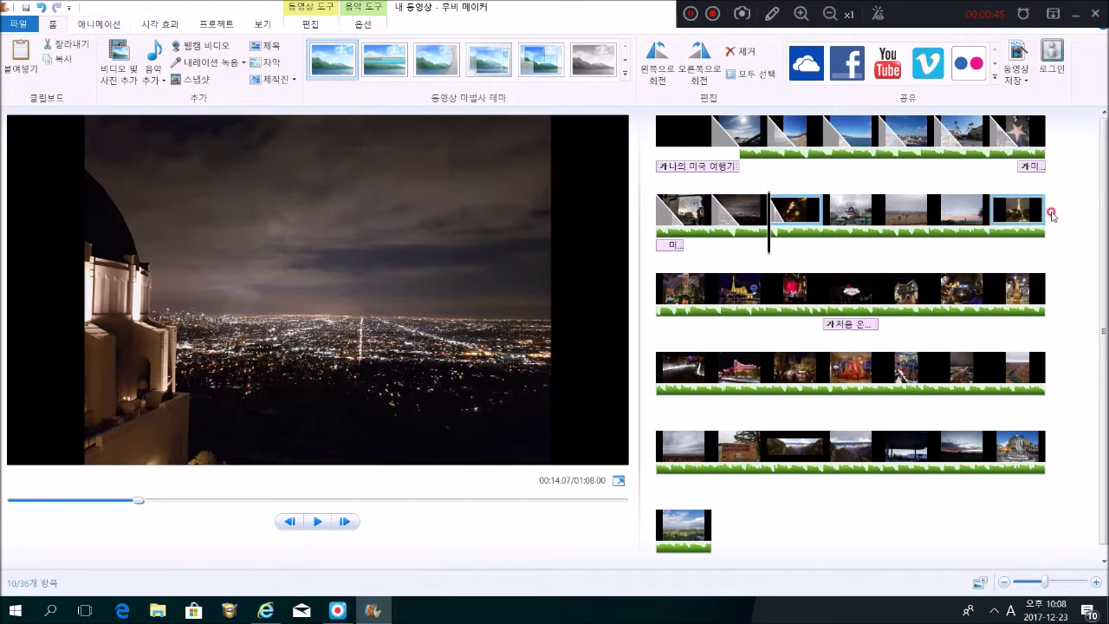
click(709, 147)
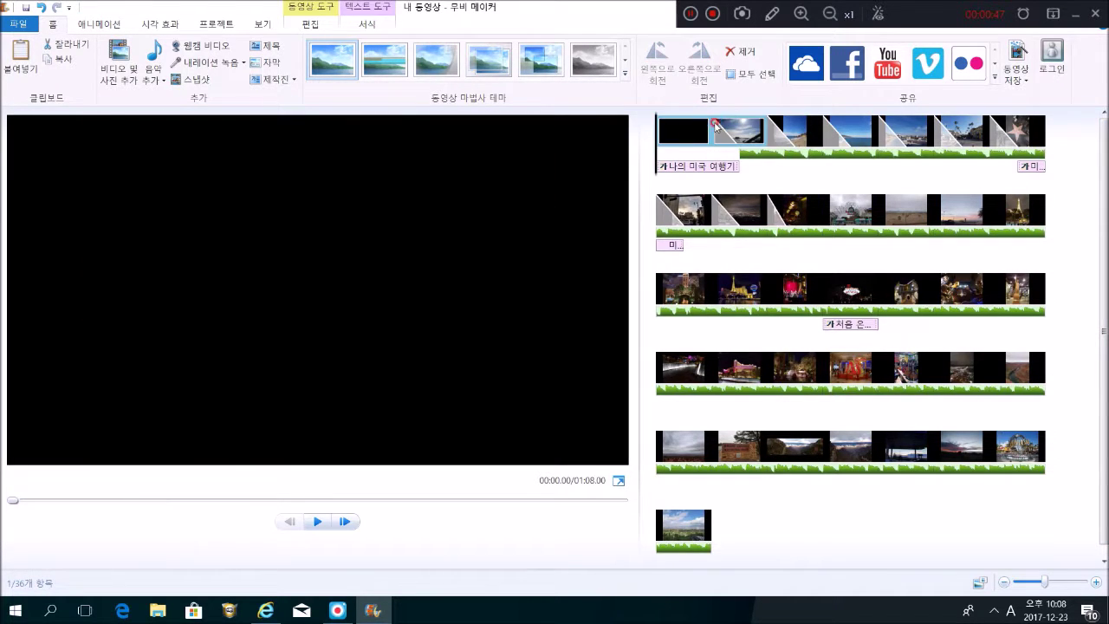
click(320, 522)
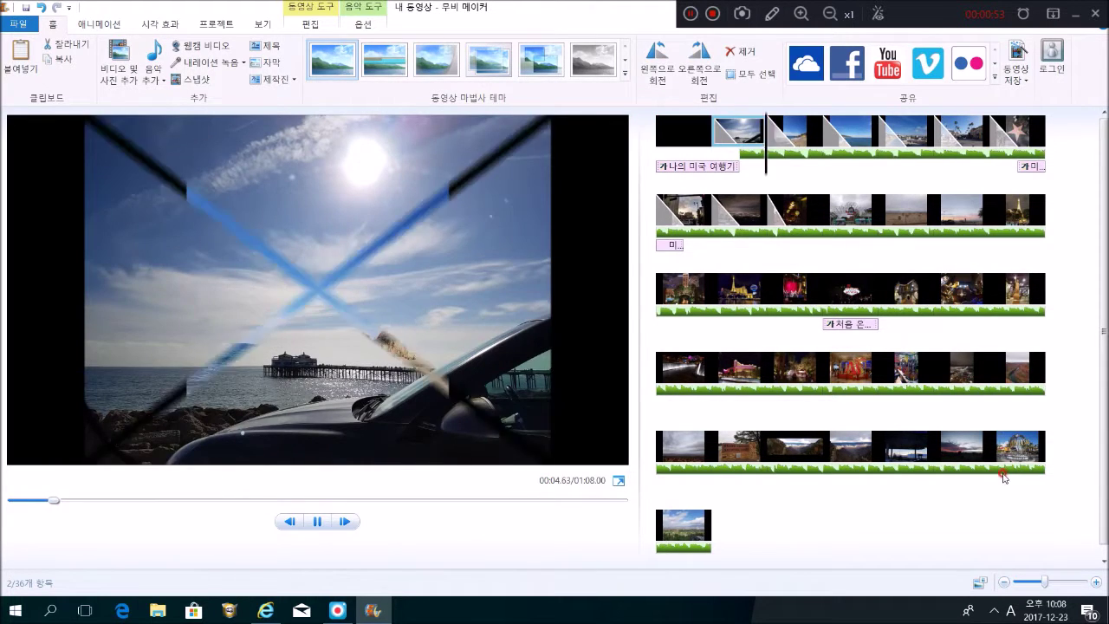
click(327, 525)
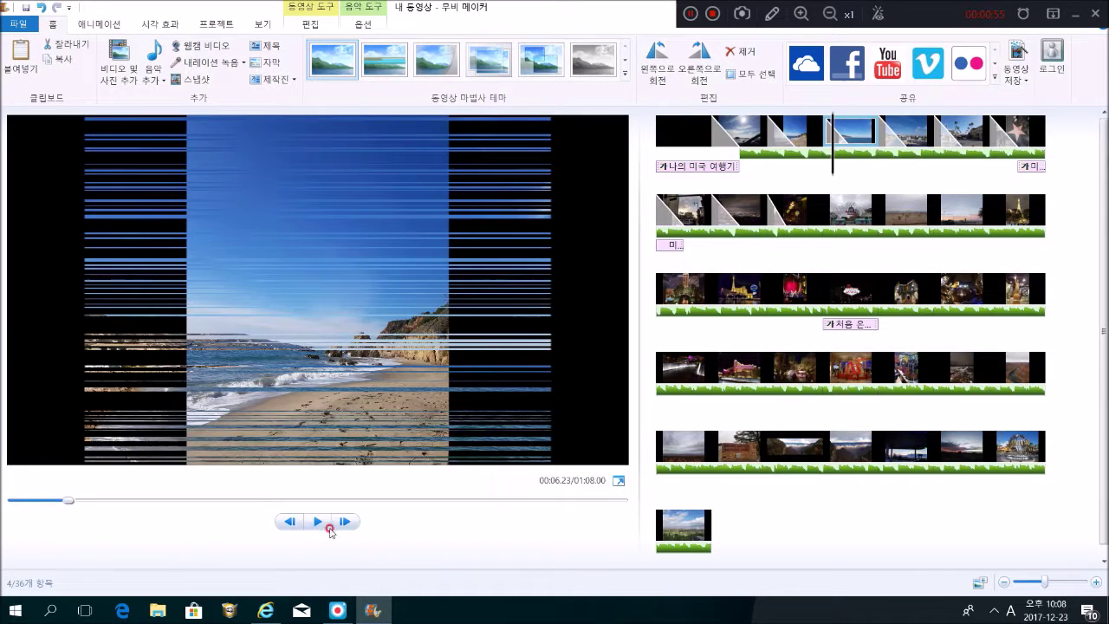
click(680, 136)
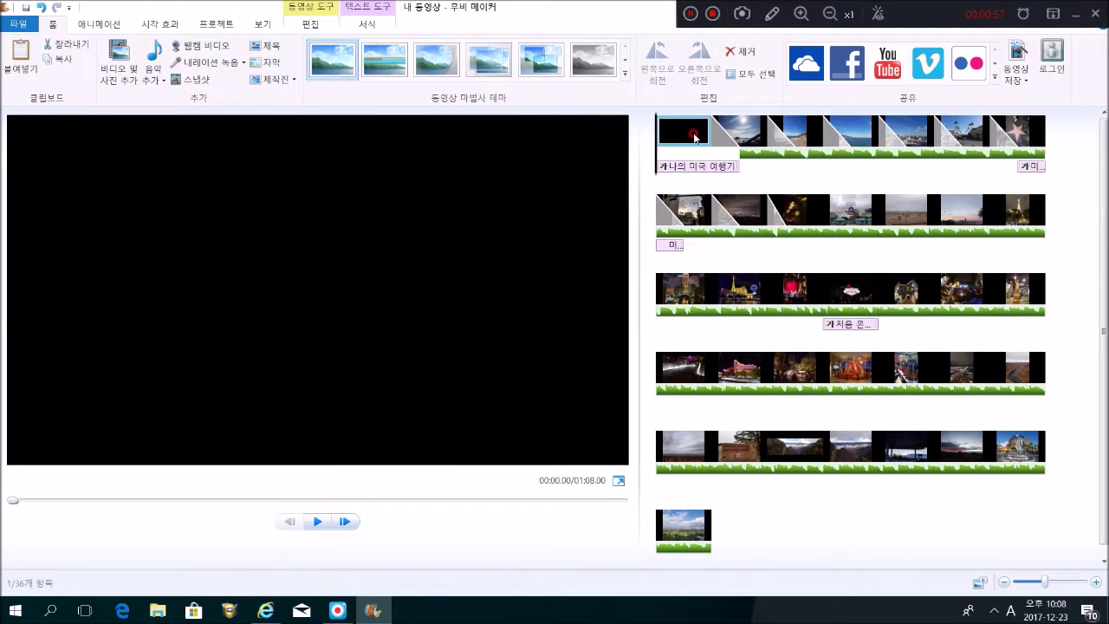
Step: Record a narration of about 4 seconds from the title clip and save it to the desktop (바탕 화면) under the suggested name
click(227, 64)
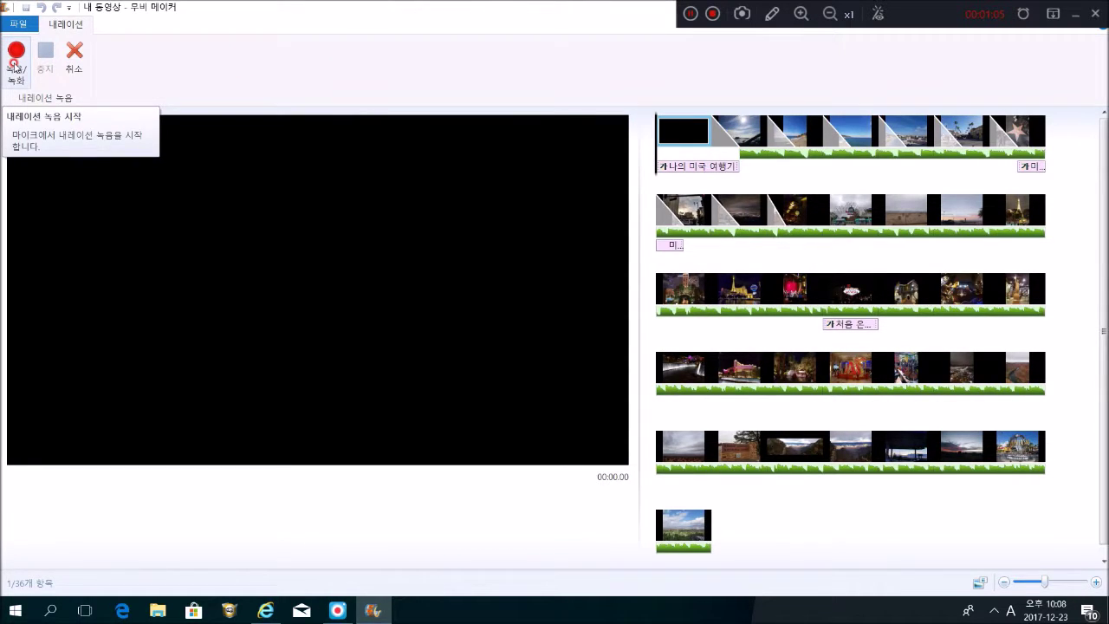
click(14, 67)
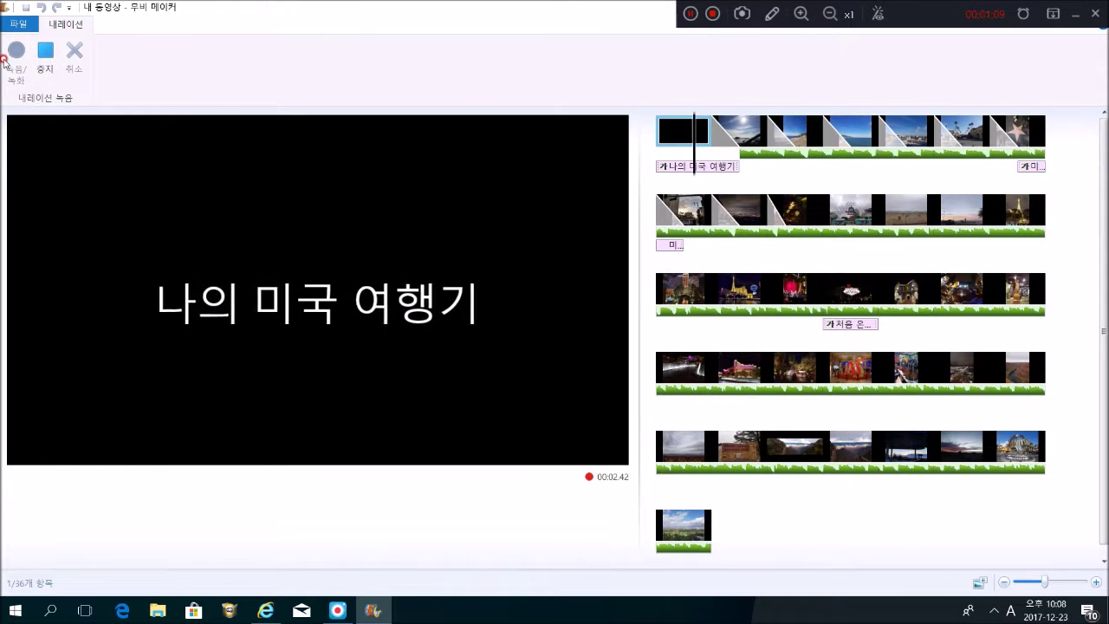
click(45, 52)
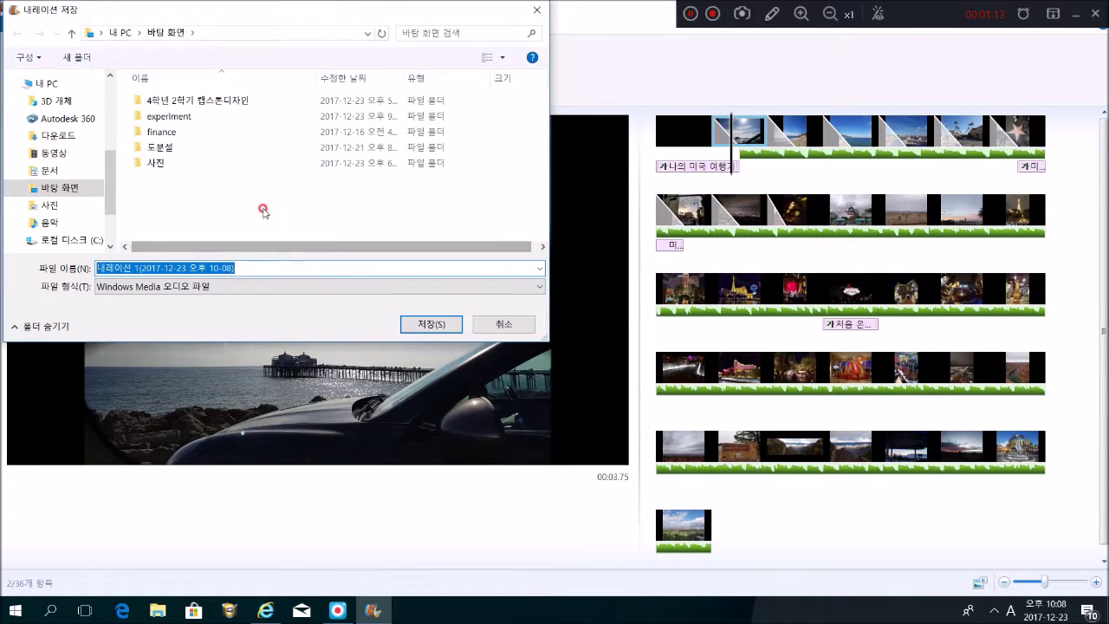
click(432, 325)
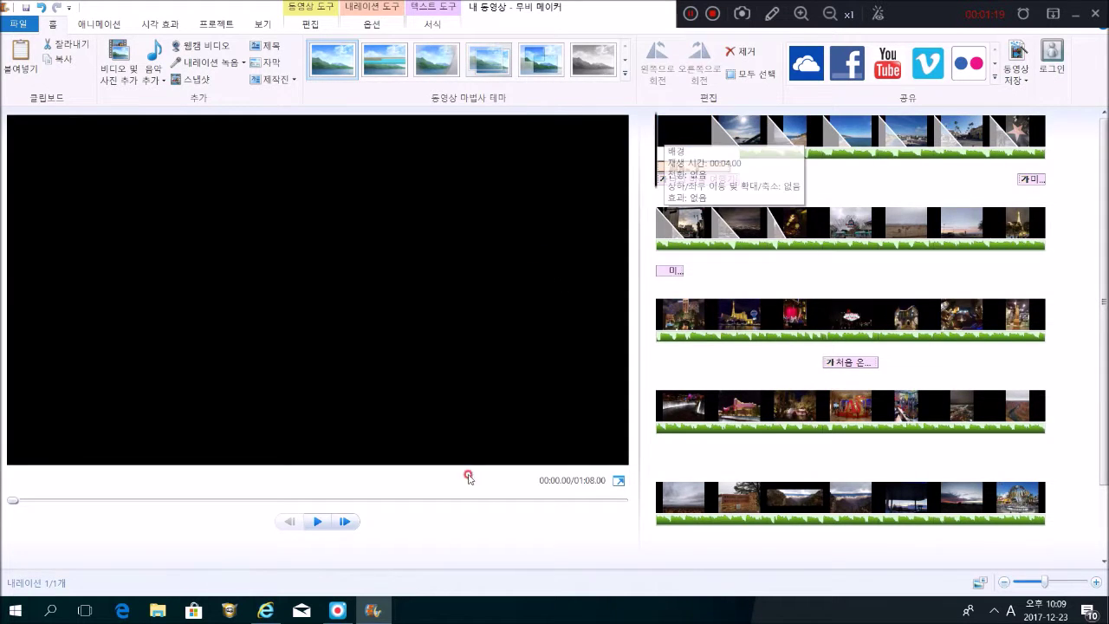
Step: Play the opening of the project to check the recorded narration, then pause
click(318, 522)
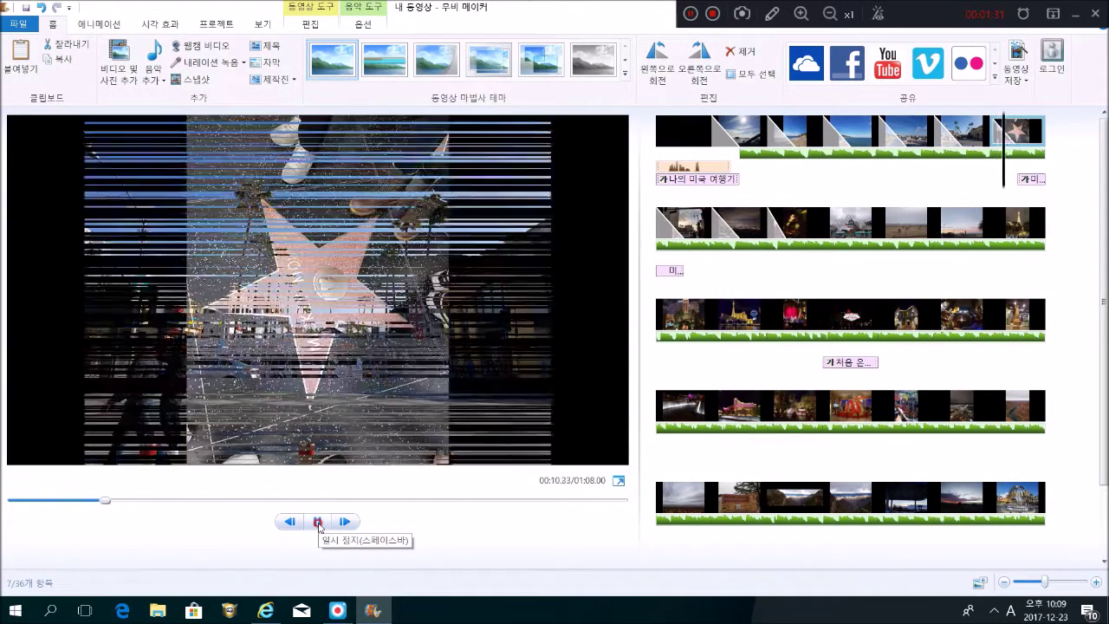
click(318, 523)
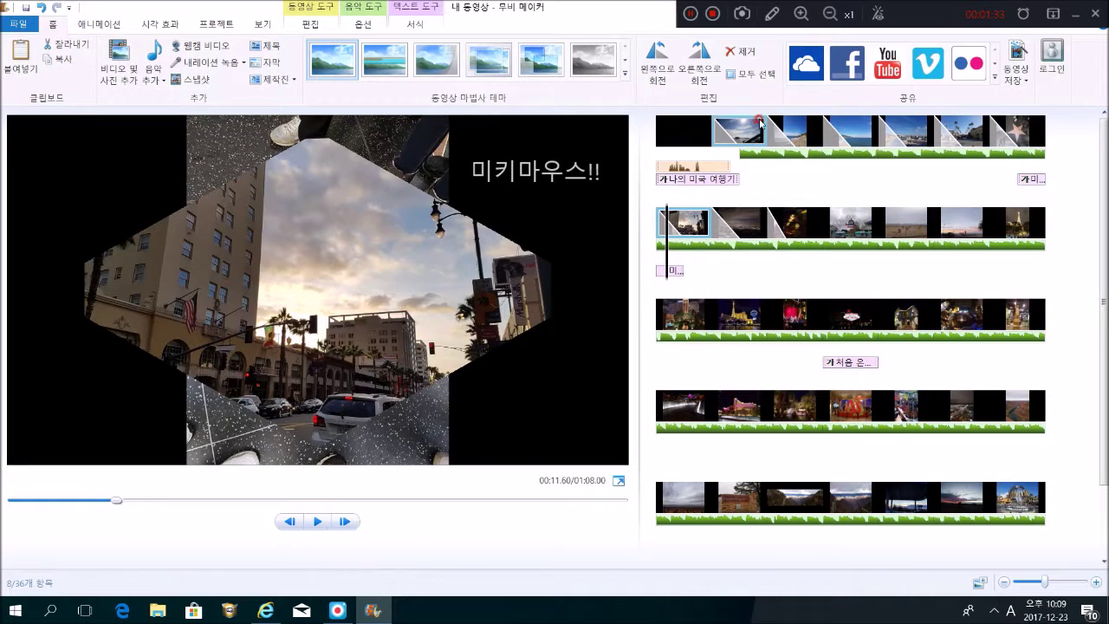
Step: Move the start of the background music back to the start of the first photo and replay the project from the beginning
drag(741, 156, 685, 151)
click(659, 147)
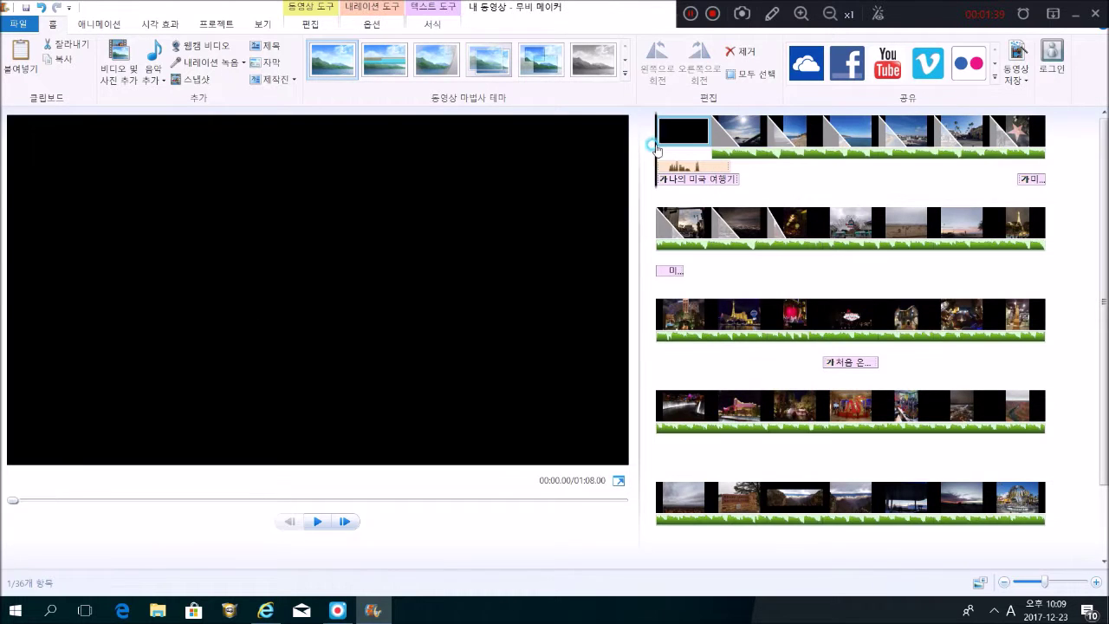
click(320, 522)
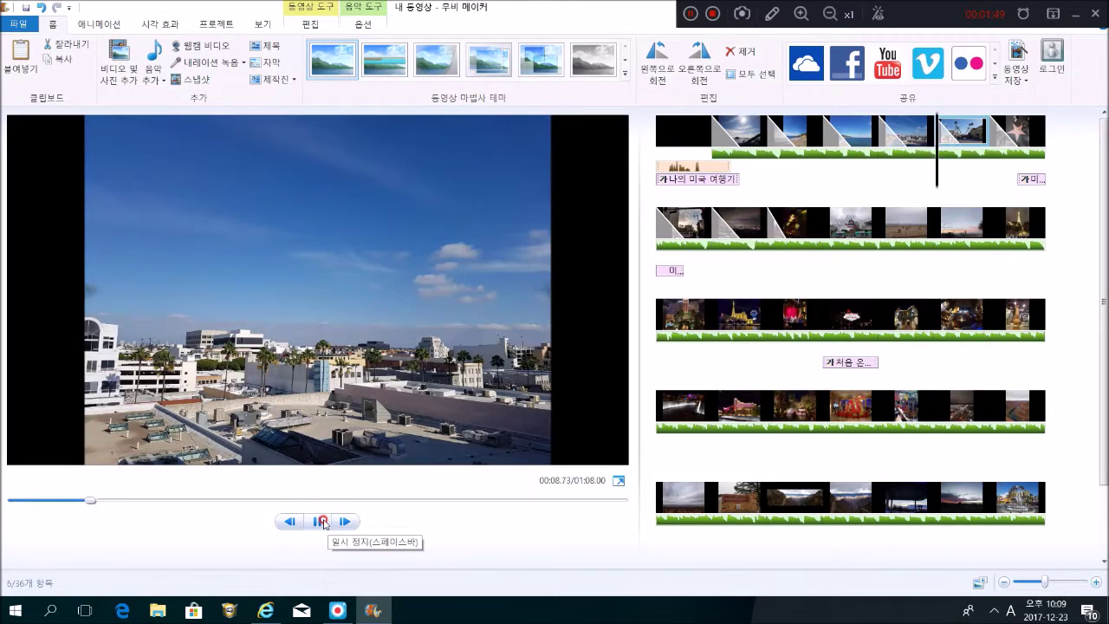
Step: Pause playback and export the movie to the desktop (바탕 화면) as an MPEG-4/H.264 video named 미국 여행기
click(323, 521)
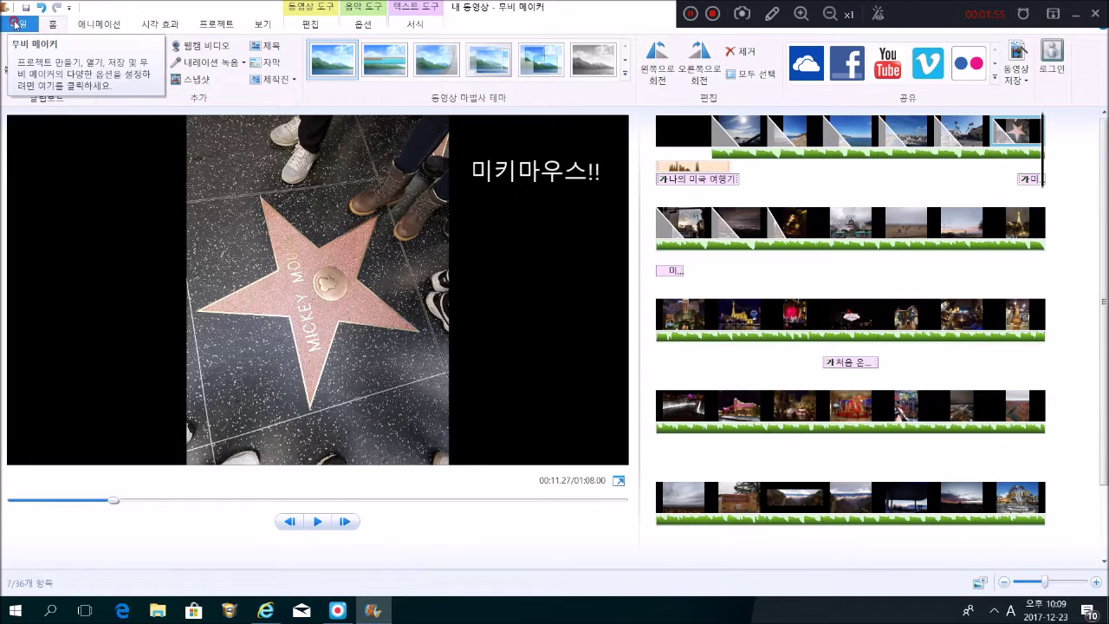
click(20, 23)
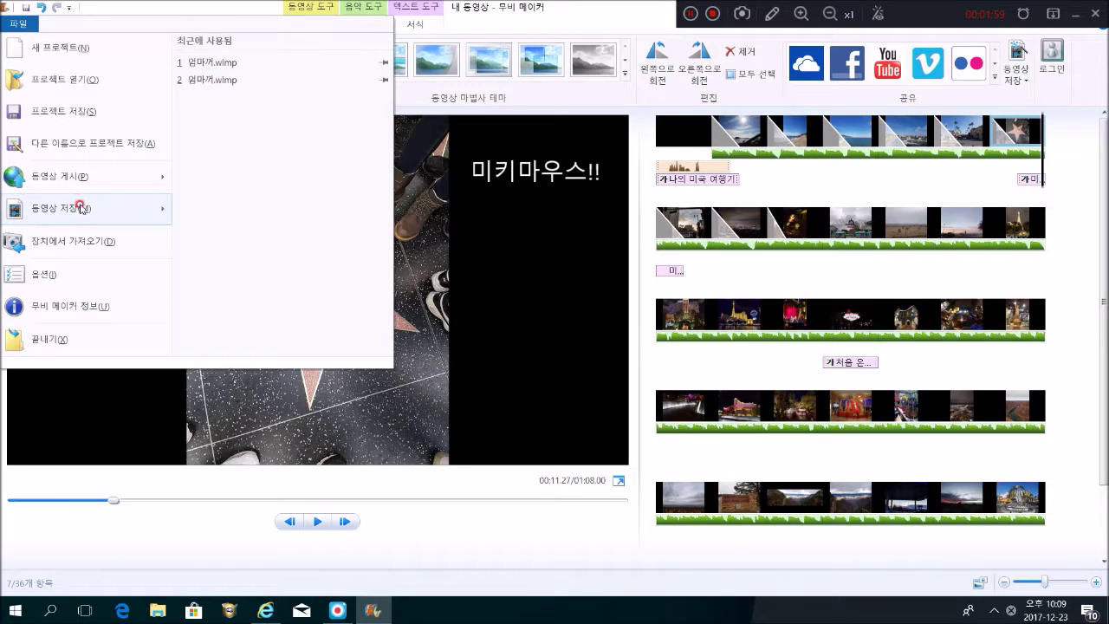
mouse_move(79, 208)
click(274, 195)
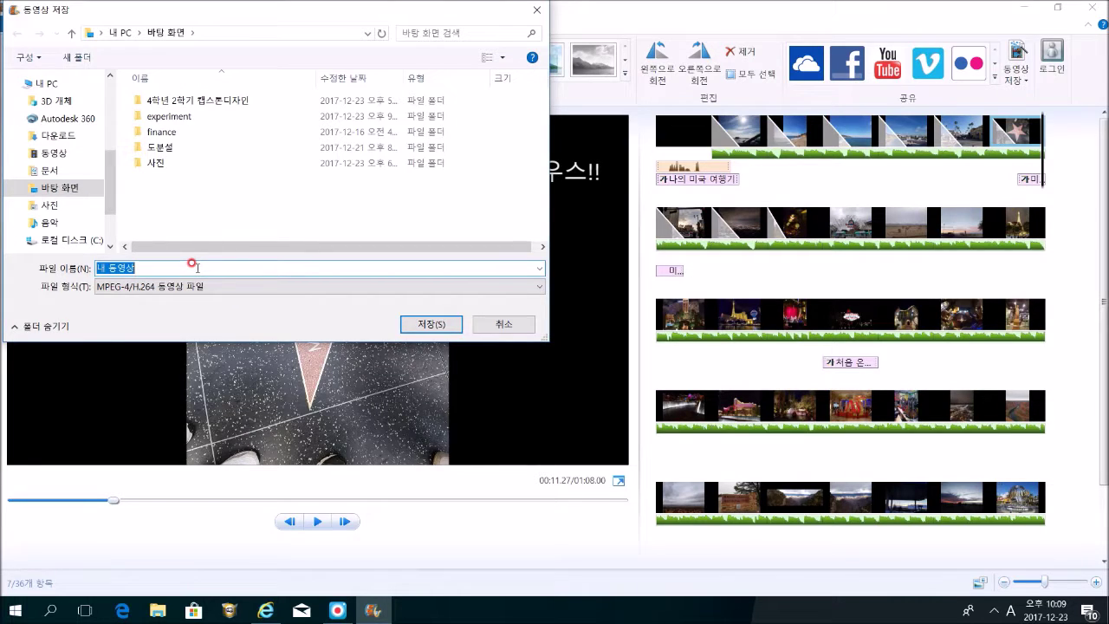
key(BackSpace)
text(미국 여행기)
key(Return)
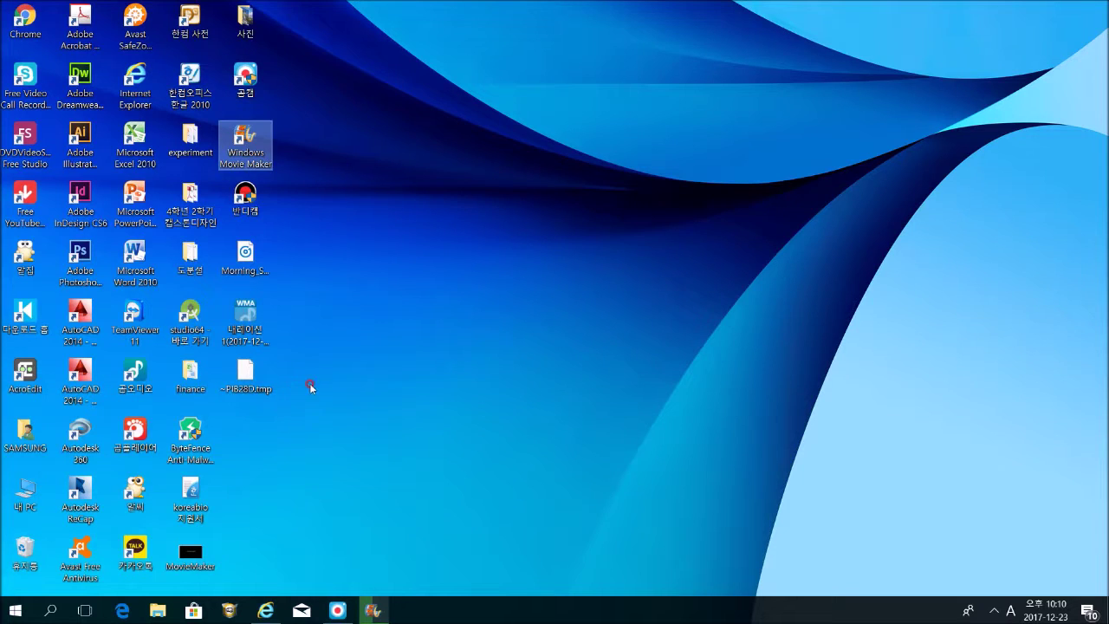
Step: Return to the export in progress, play the exported video once it is saved, and close the player
click(388, 610)
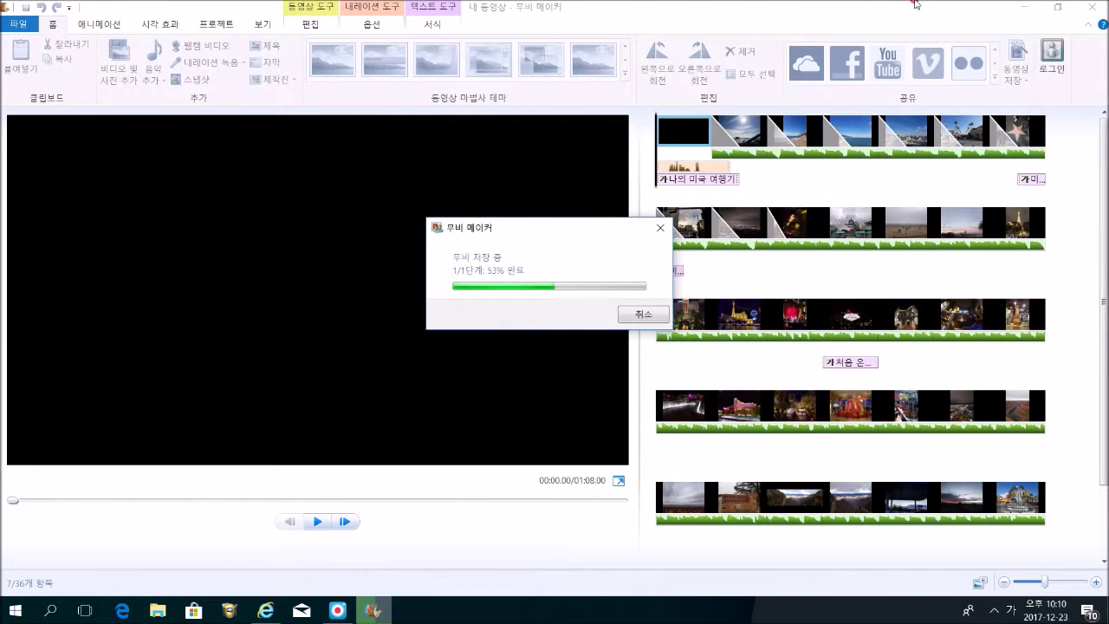
click(338, 610)
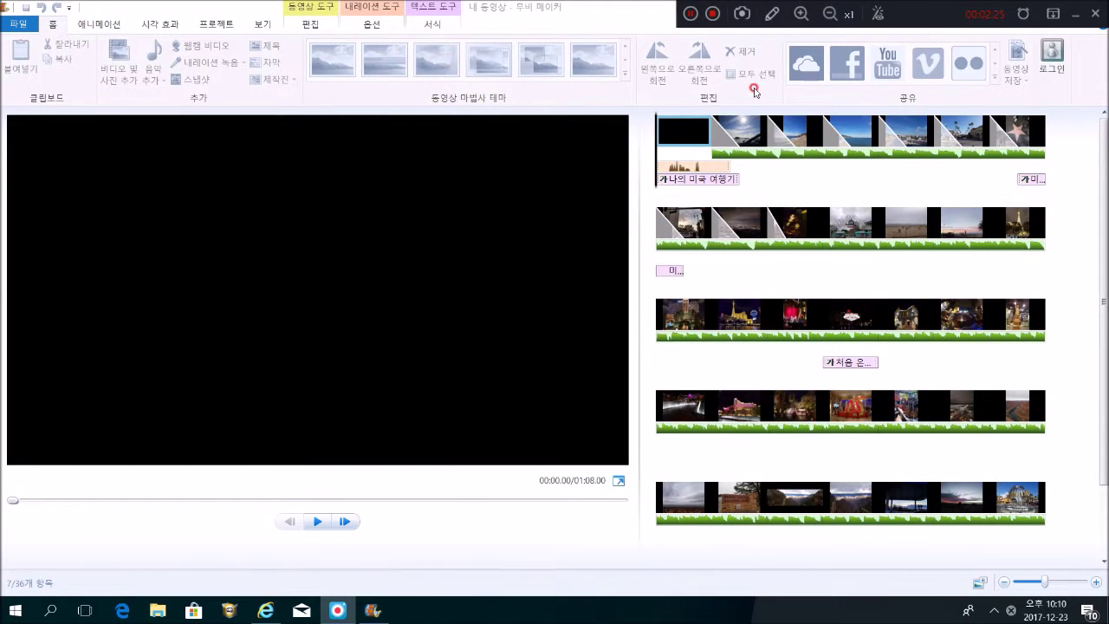
click(593, 295)
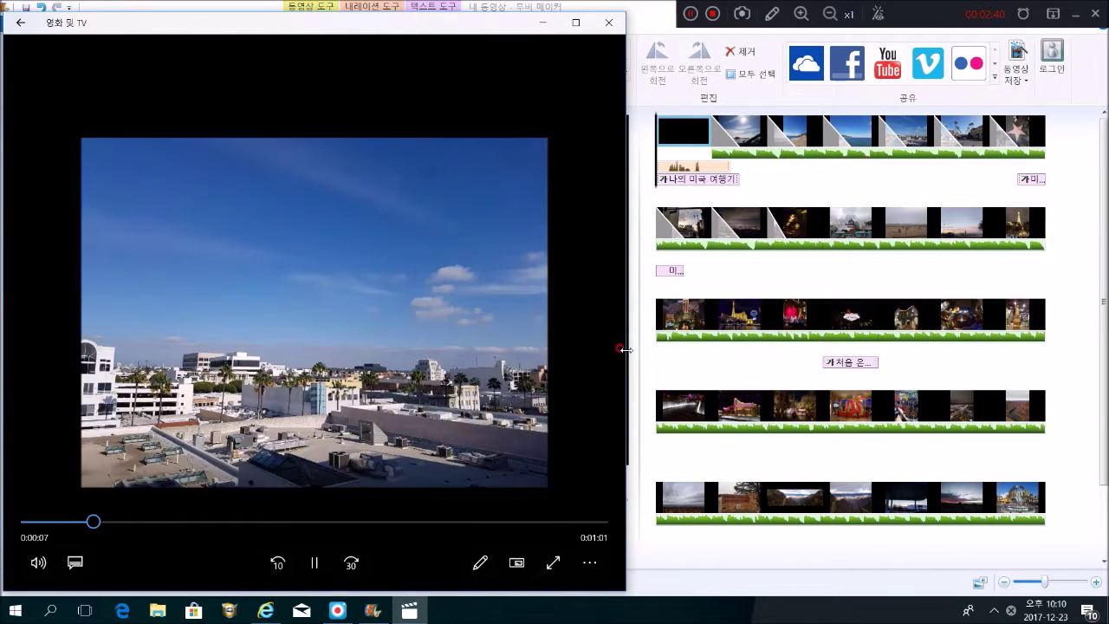
click(315, 563)
click(609, 23)
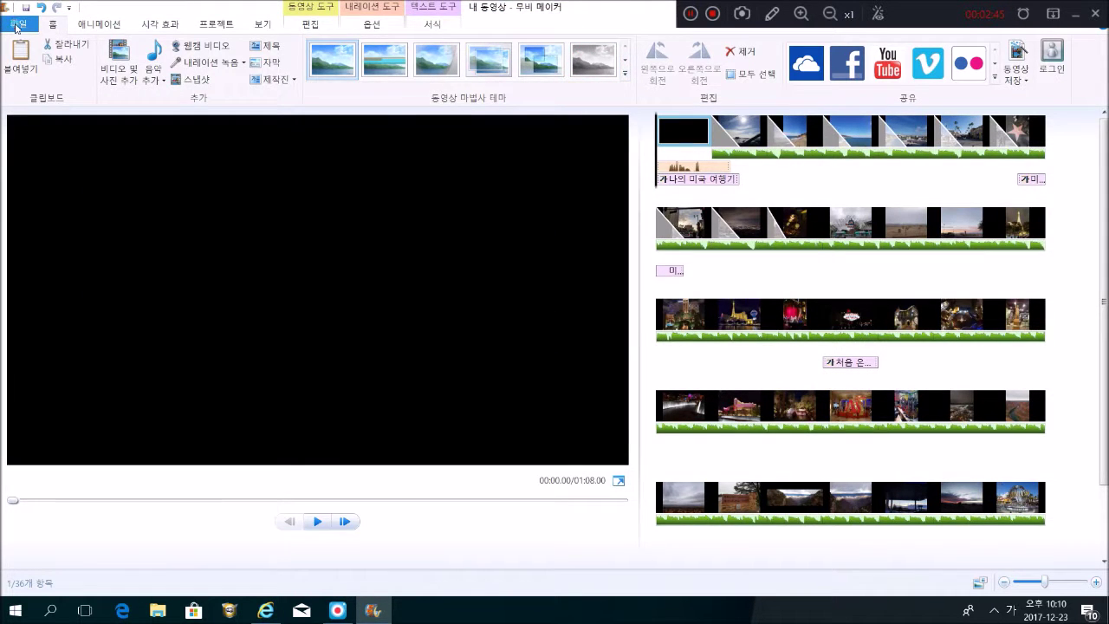
Step: Start a new project without saving the changes to the current one
click(17, 25)
click(35, 61)
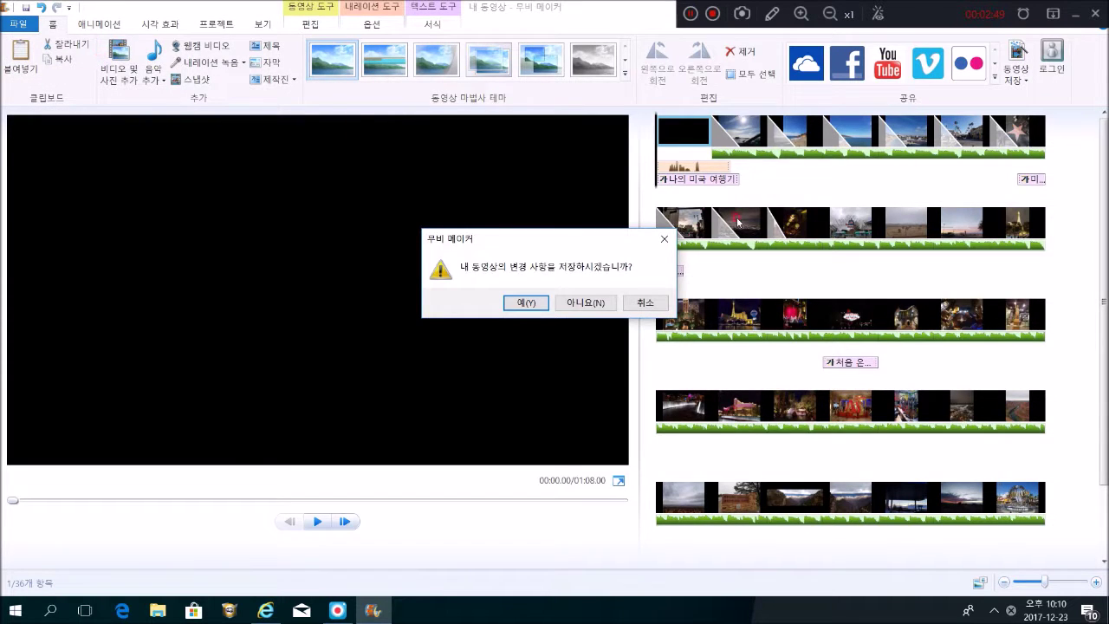
click(603, 306)
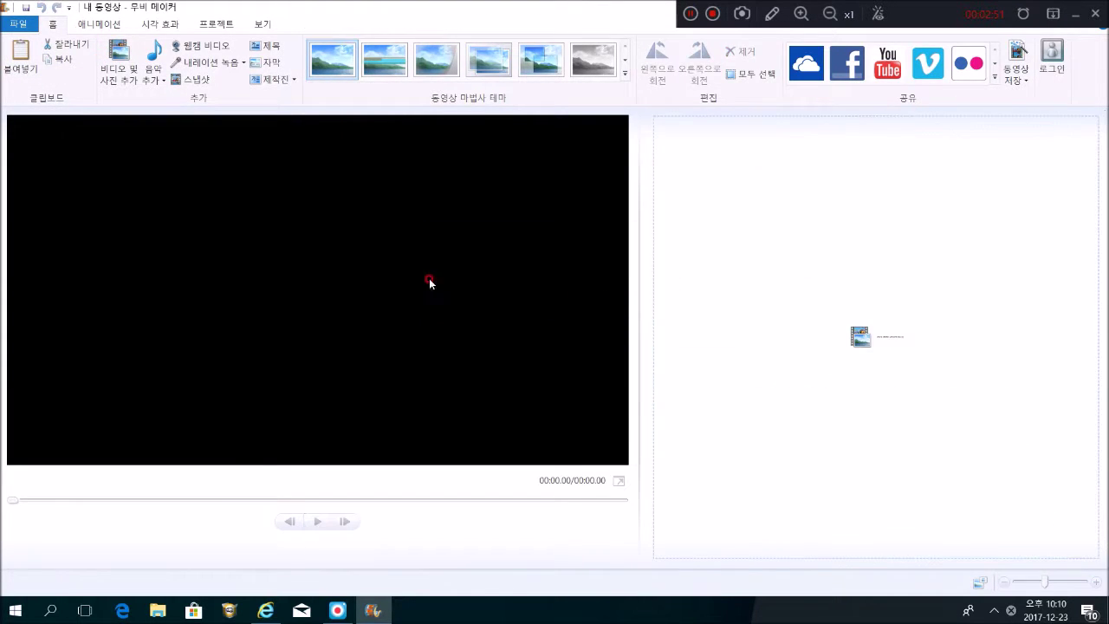
Step: Add the video 20170108_185909 from the 동영상 folder inside 사진 to the project and dismiss the file preparation notice
click(119, 41)
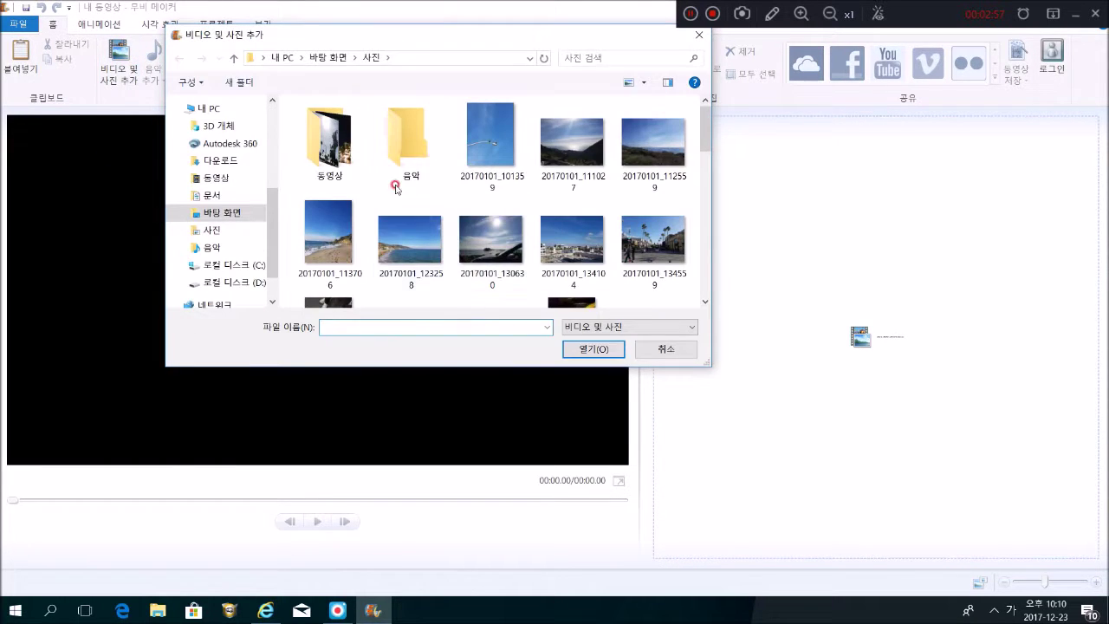
double_click(329, 147)
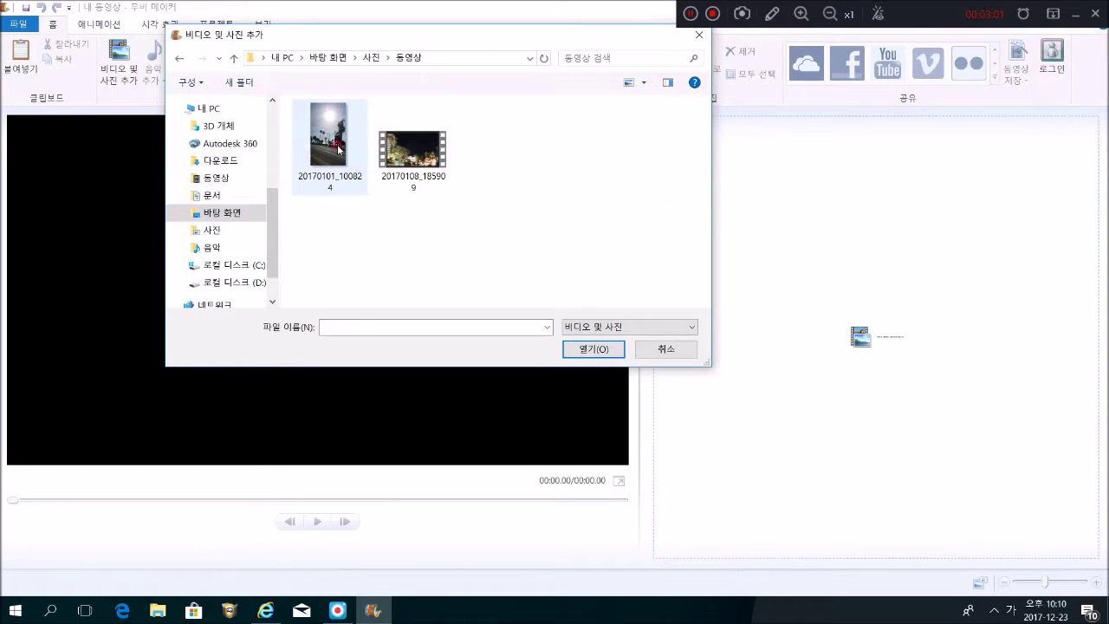
double_click(430, 149)
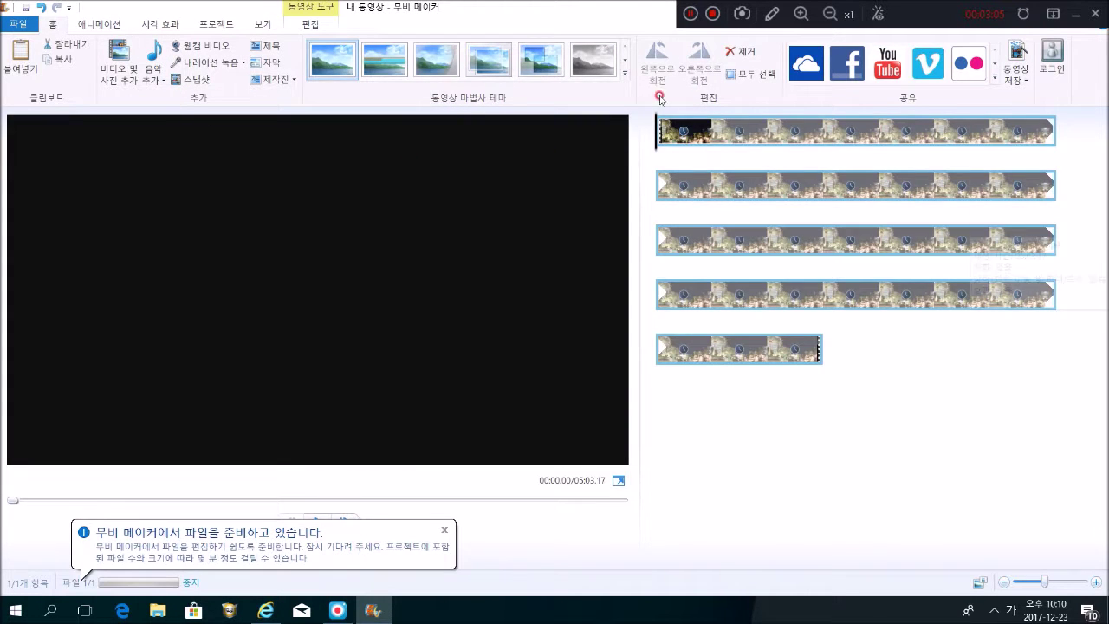
click(445, 532)
Step: Preview the added video from its beginning and again from about 20 seconds in
click(321, 522)
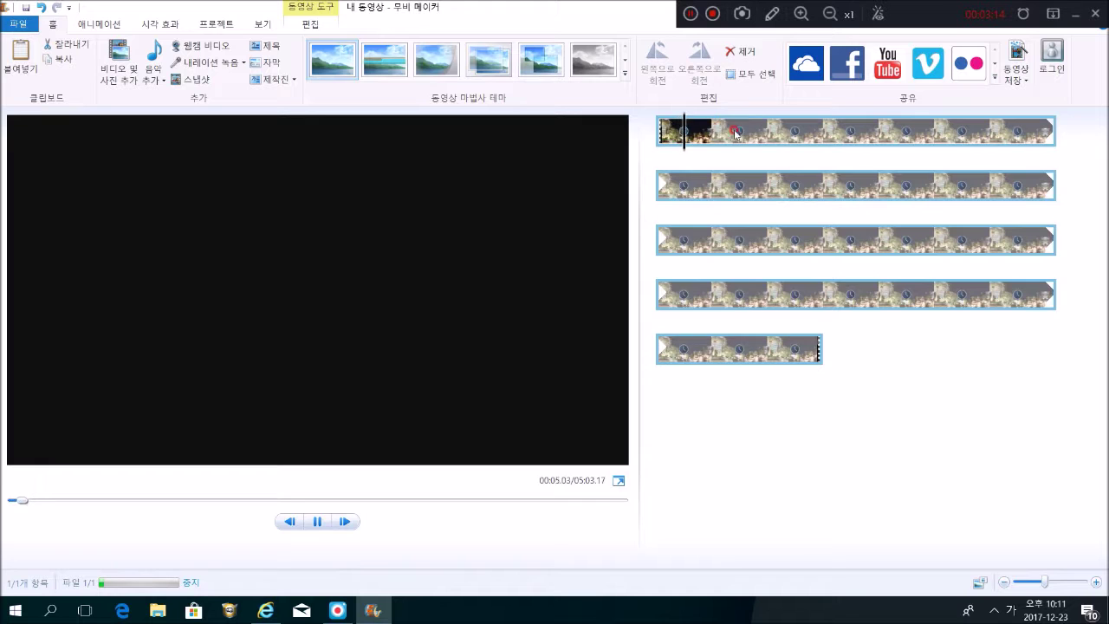
click(732, 133)
click(767, 132)
click(372, 489)
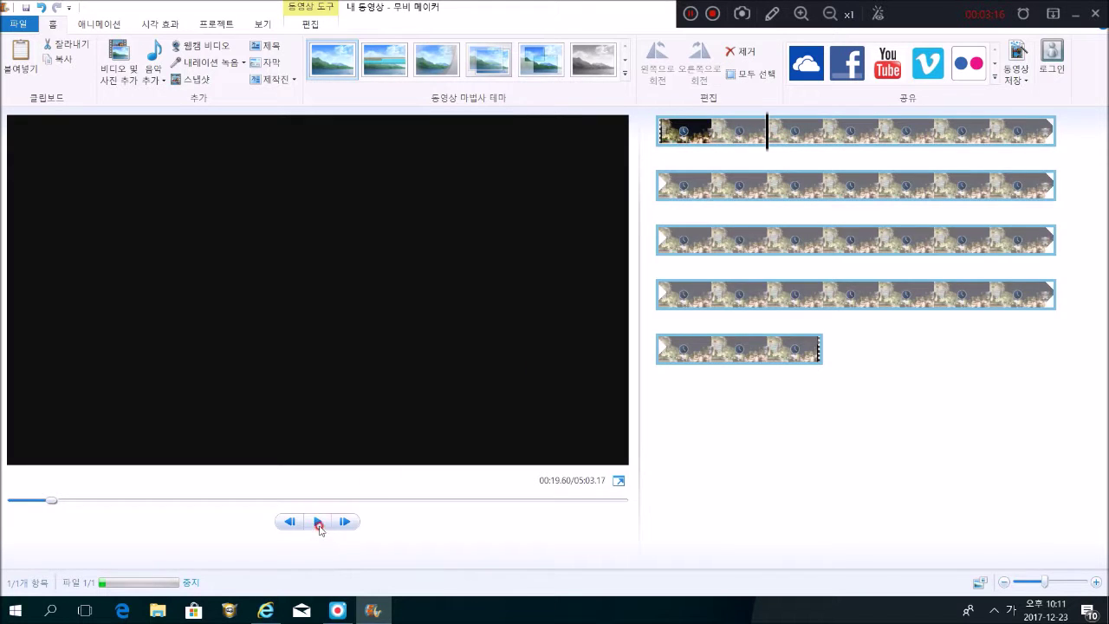
click(319, 523)
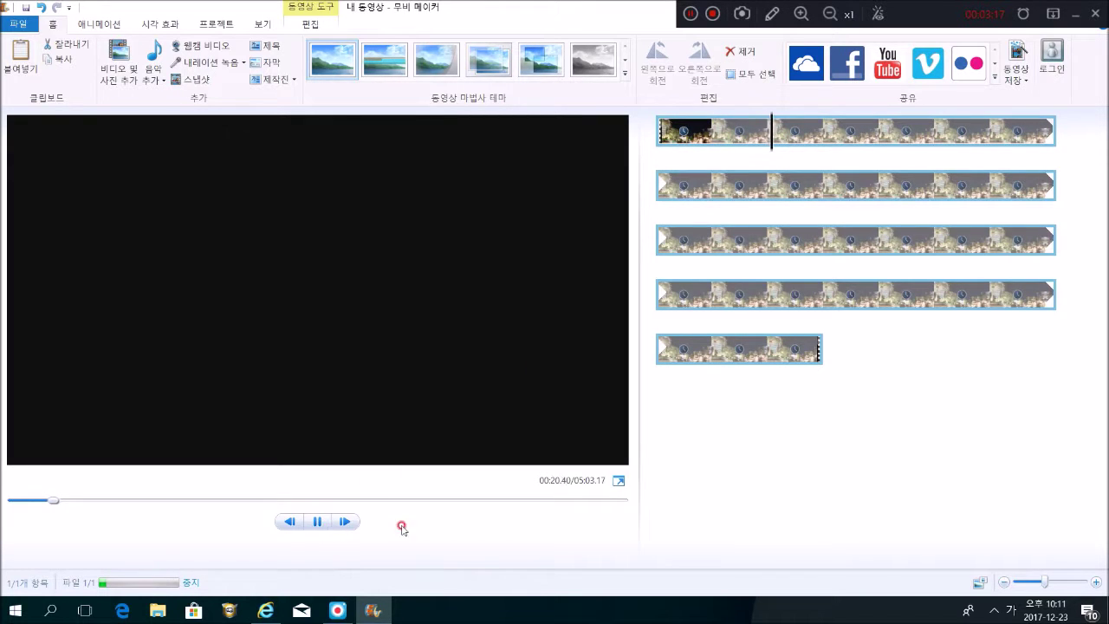
click(652, 491)
click(691, 12)
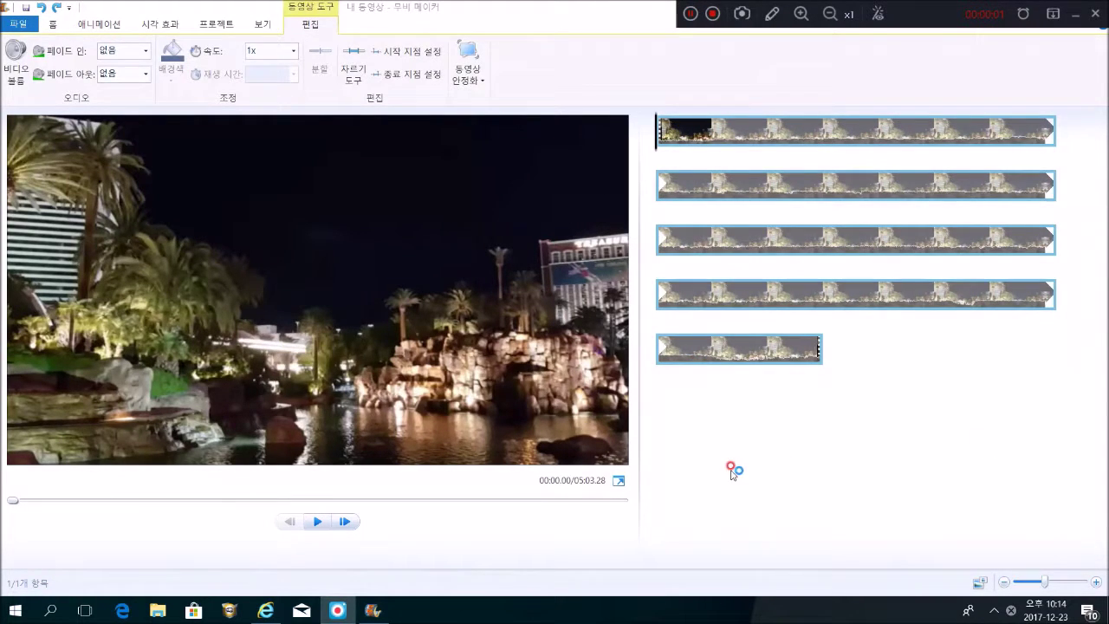
Step: Play through the video to find the cut position and set its start point at about 1:01
click(319, 523)
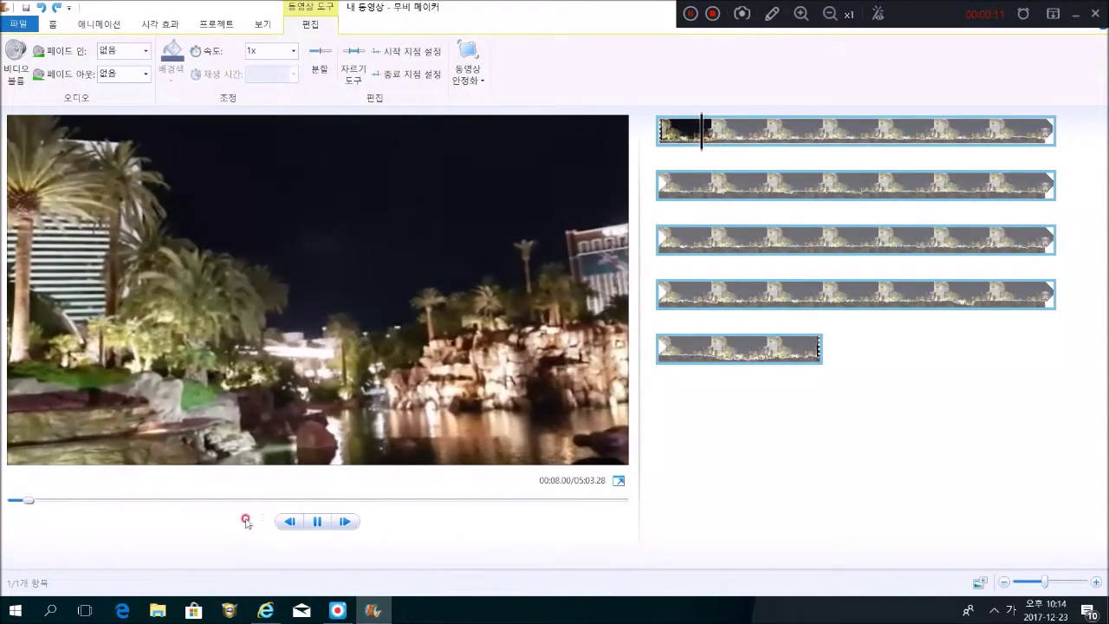
drag(41, 507, 140, 508)
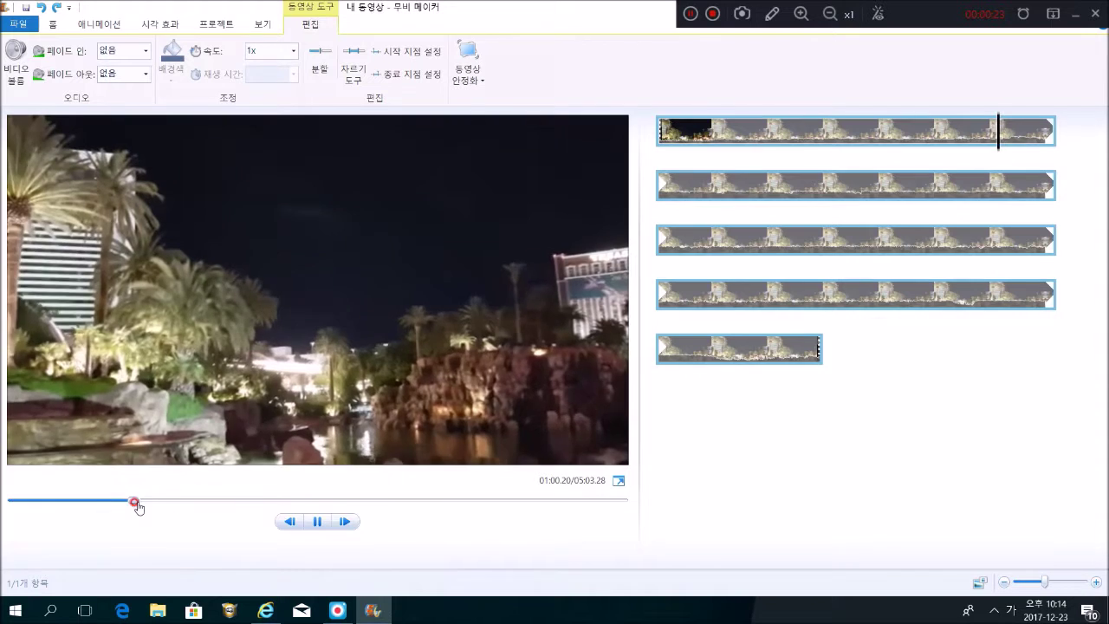
click(311, 524)
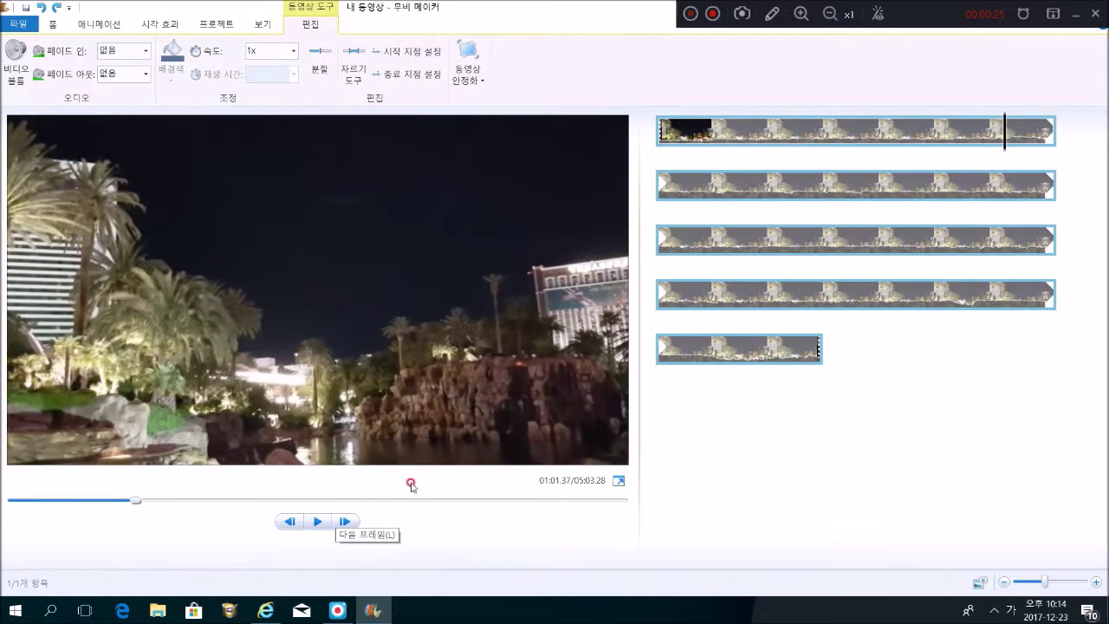
click(1003, 134)
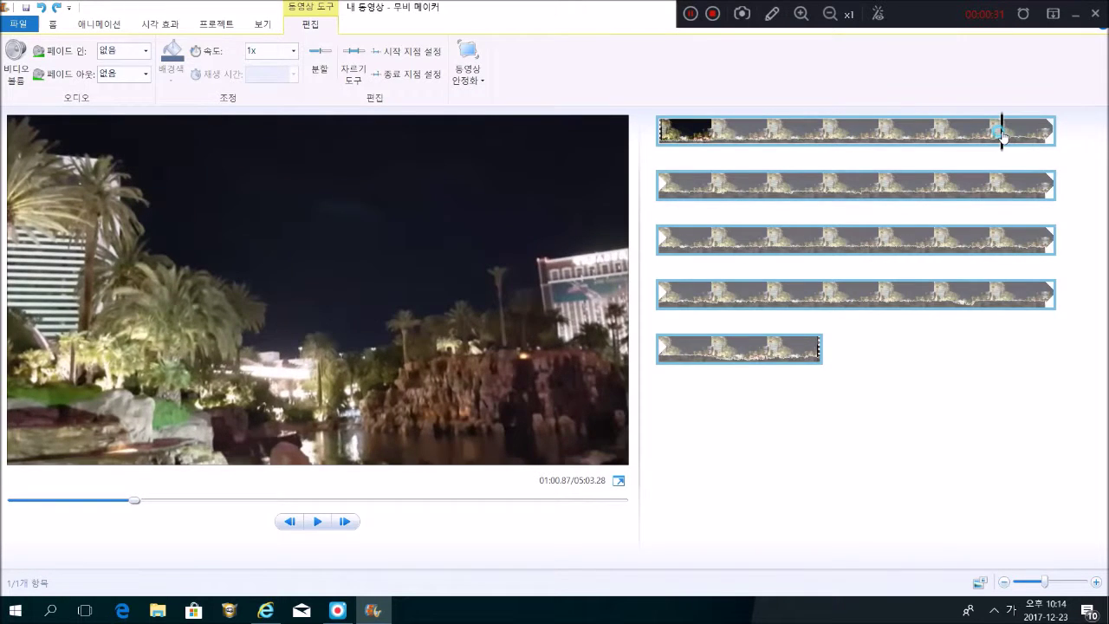
click(420, 49)
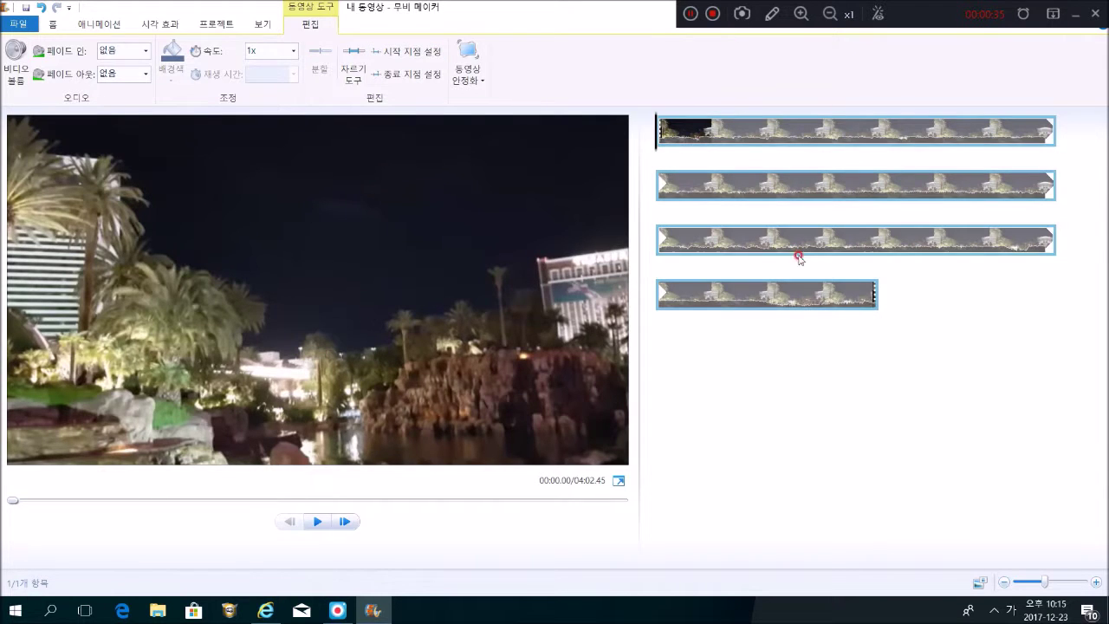
Step: Find the cut position near the end of the clip and set its end point at about 3:49
click(824, 299)
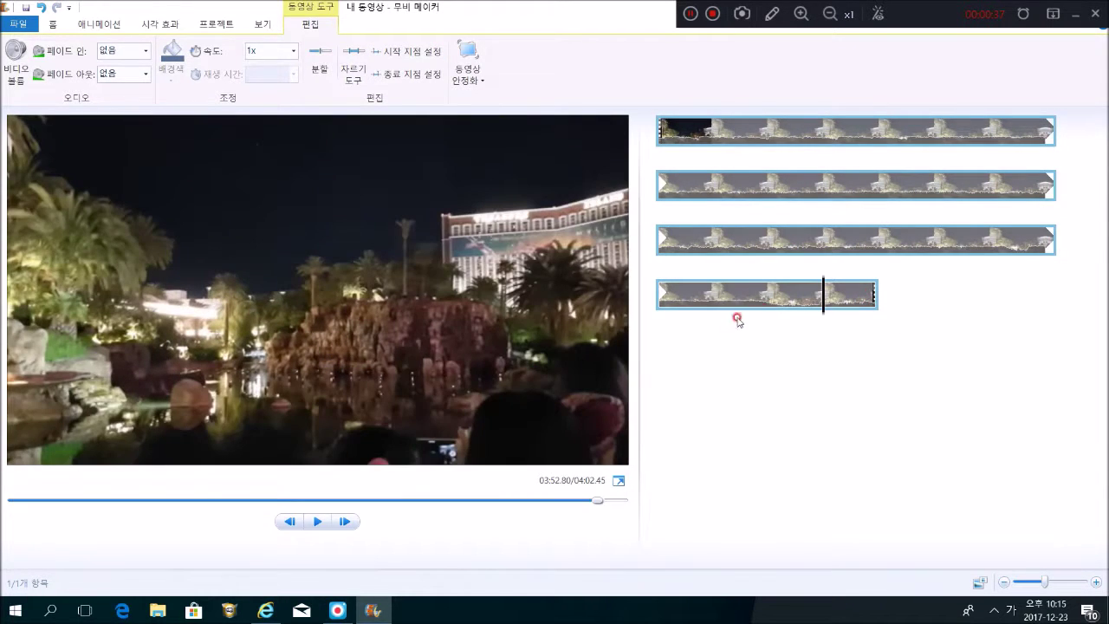
click(314, 529)
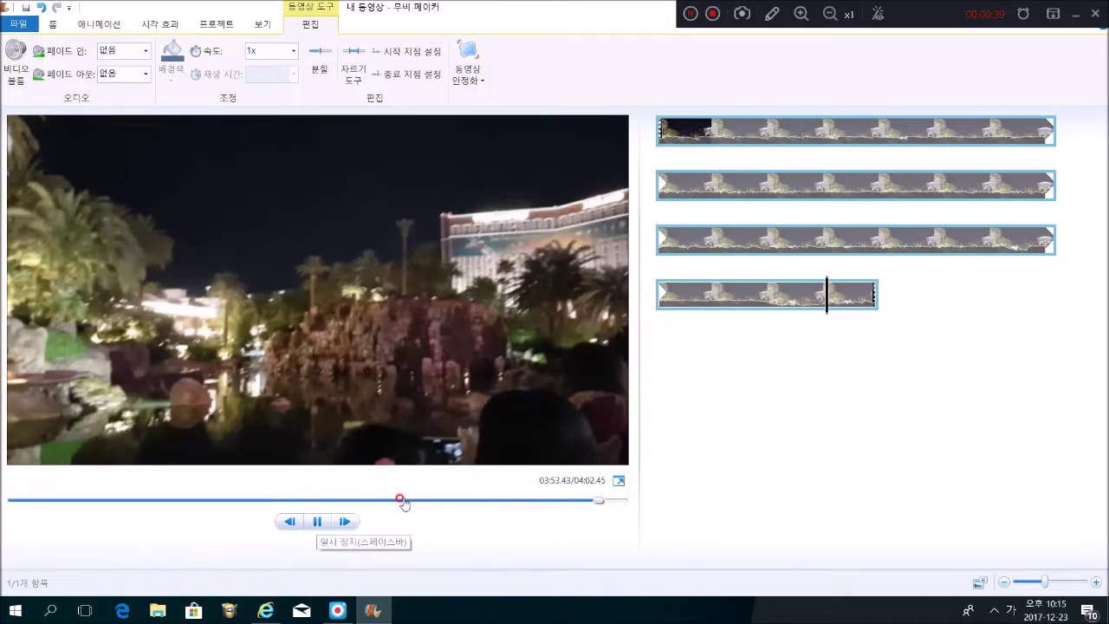
drag(833, 296, 803, 304)
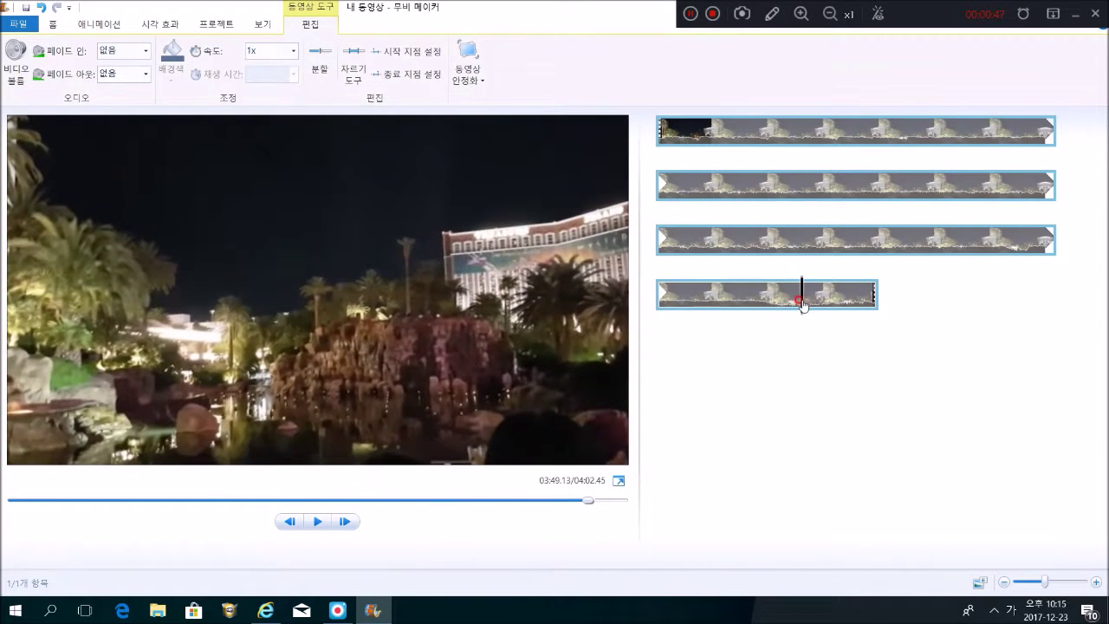
click(396, 76)
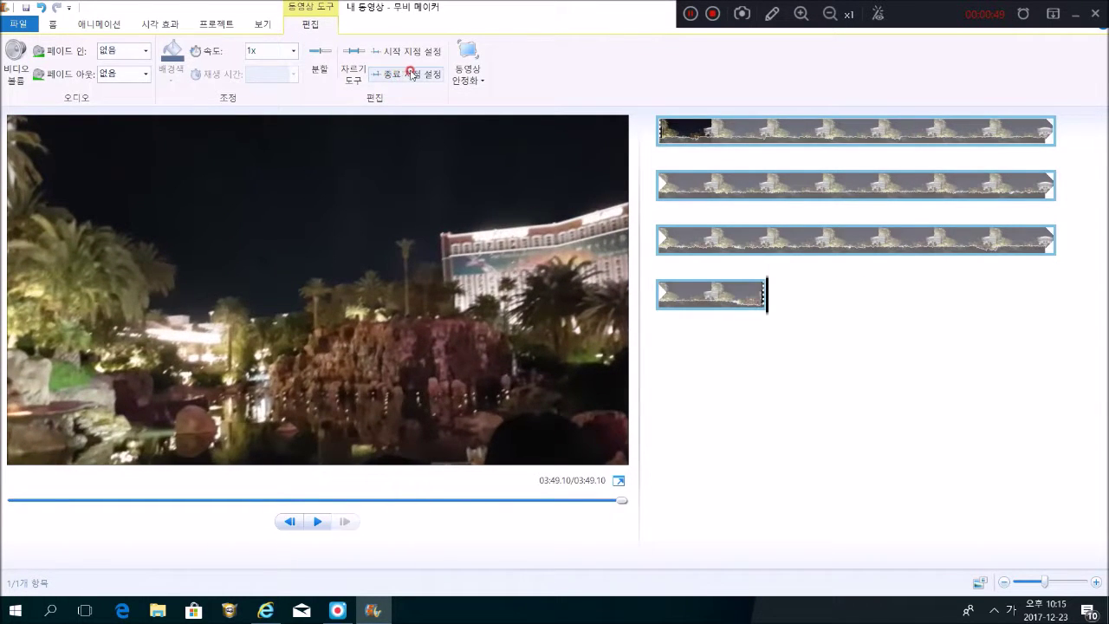
Step: Review the opening of the trimmed clip on the timeline and return to the main editing tools
click(685, 130)
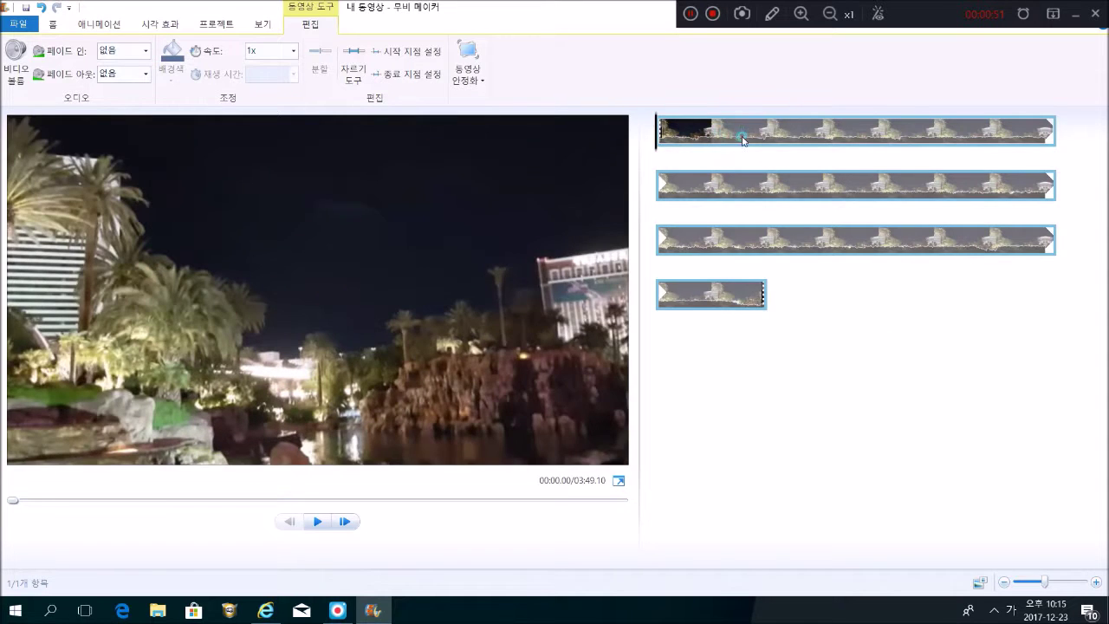
click(767, 130)
click(678, 128)
click(52, 26)
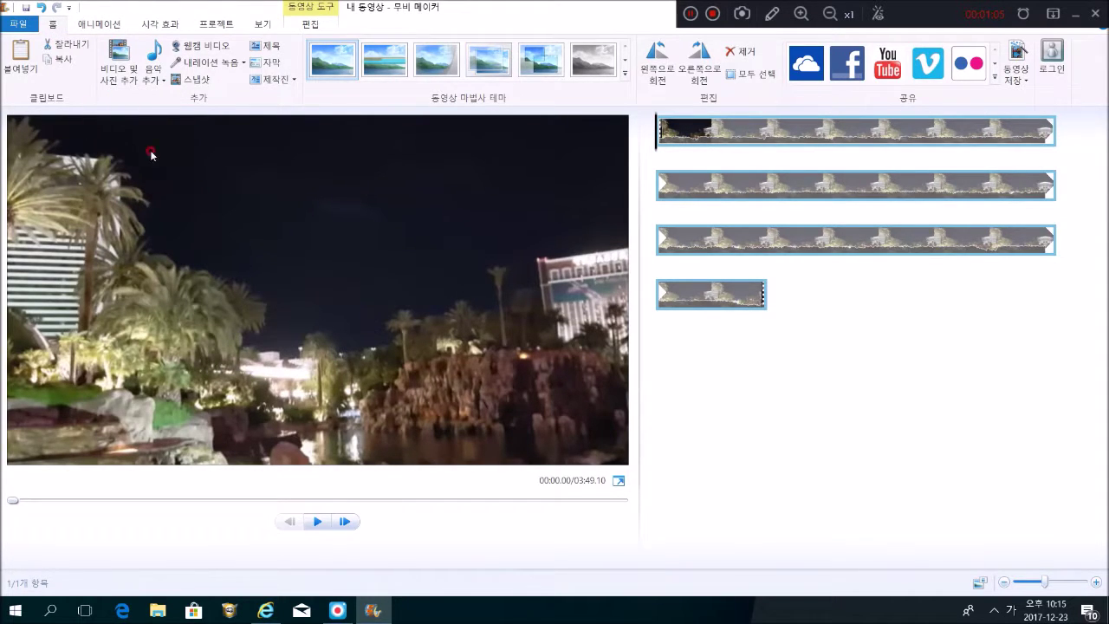
Step: Switch to the YouTube audio library and preview Behind Closed Doors, Rubix Cube, Beach Disco and Ghost Processional (Alternate)
click(265, 610)
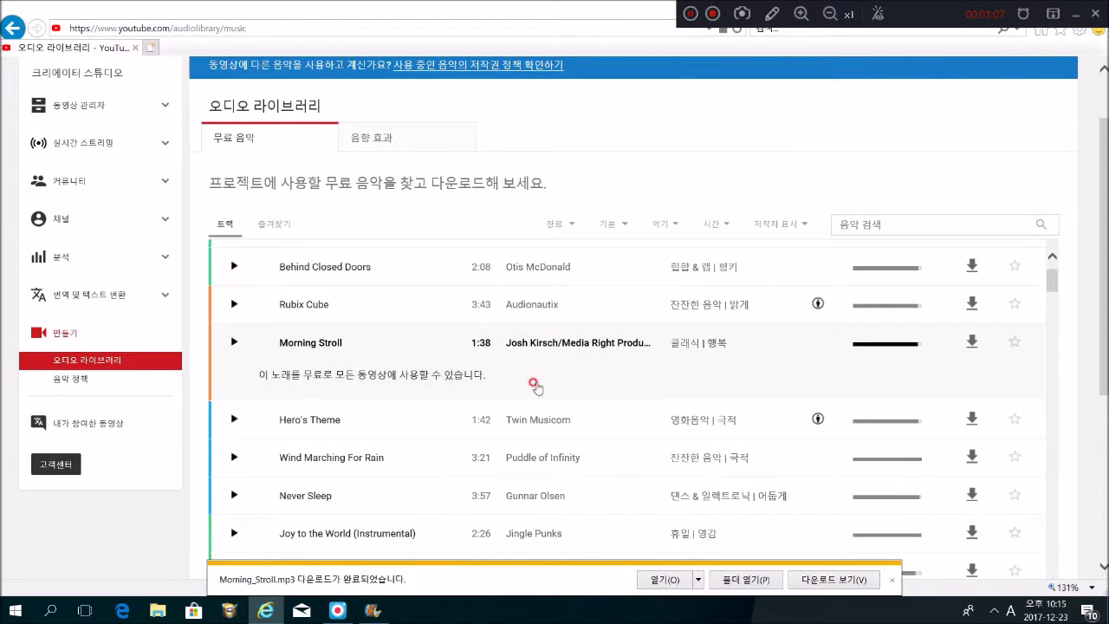
click(894, 586)
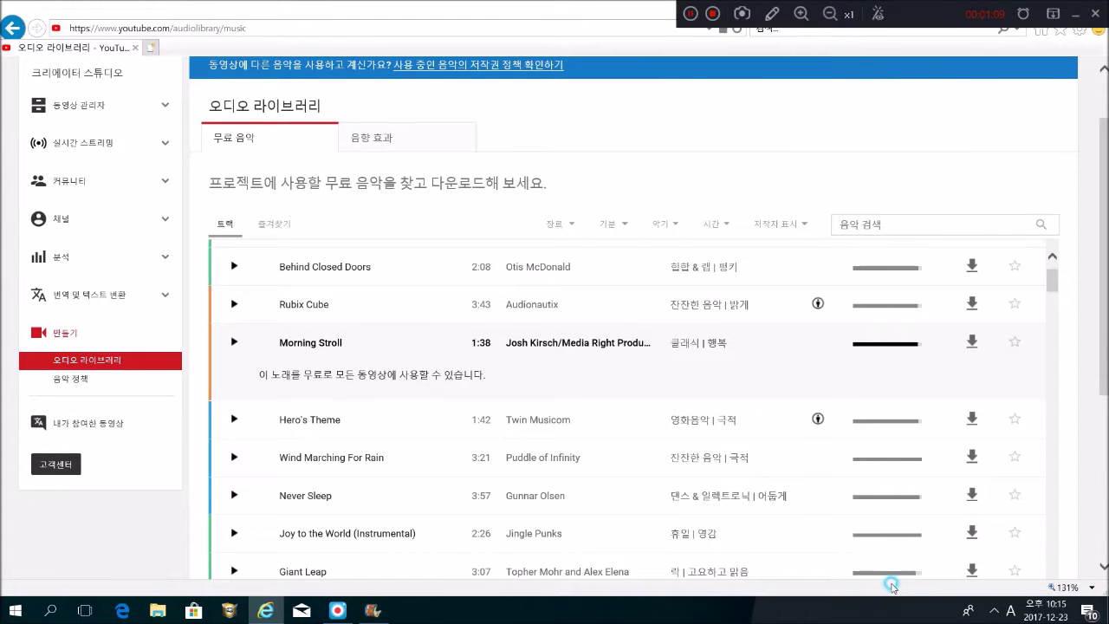
scroll(390, 326, up, 1)
scroll(404, 330, up, 1)
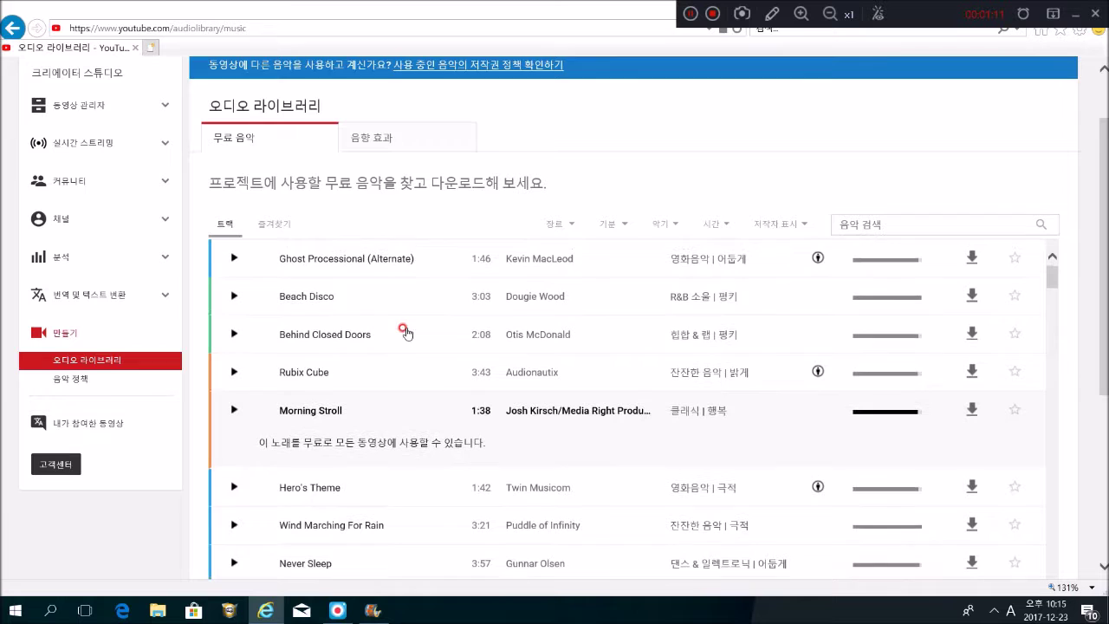
click(234, 334)
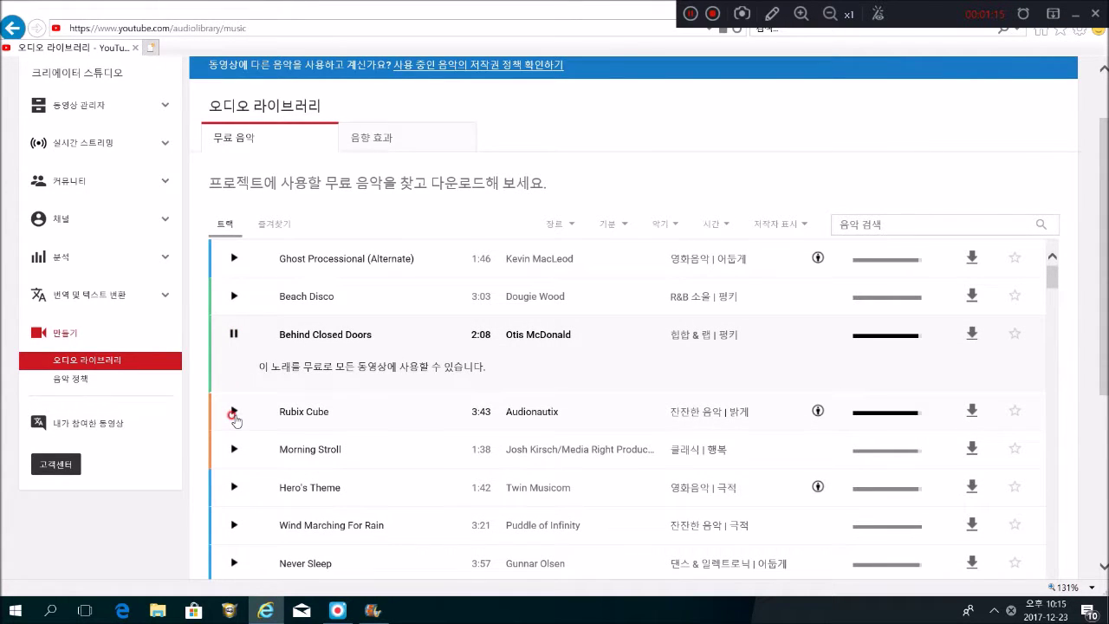
click(234, 413)
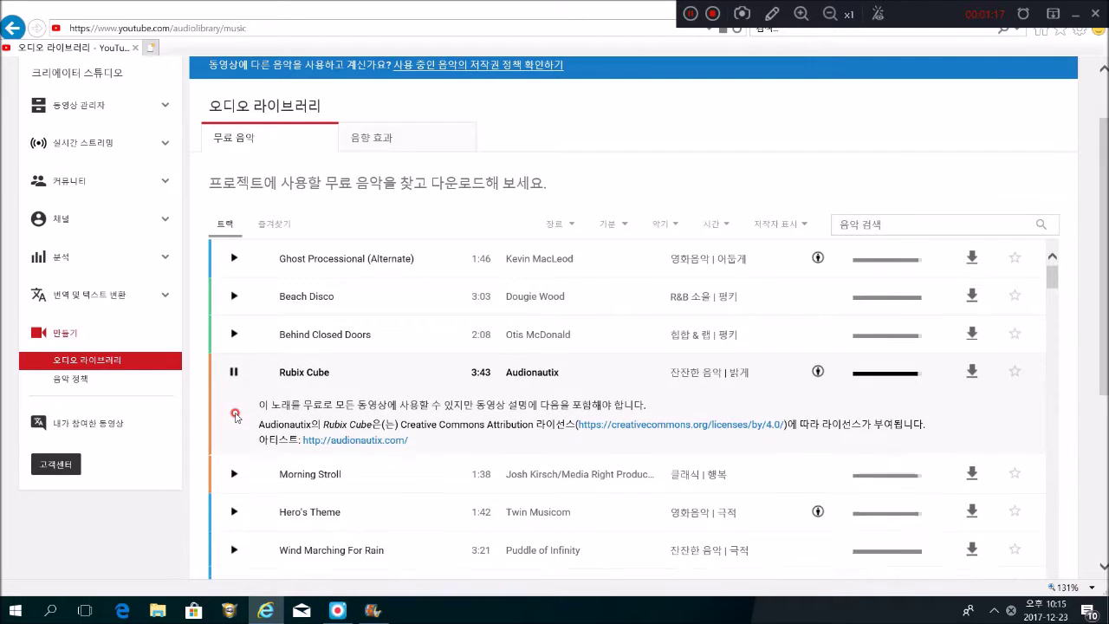
click(233, 298)
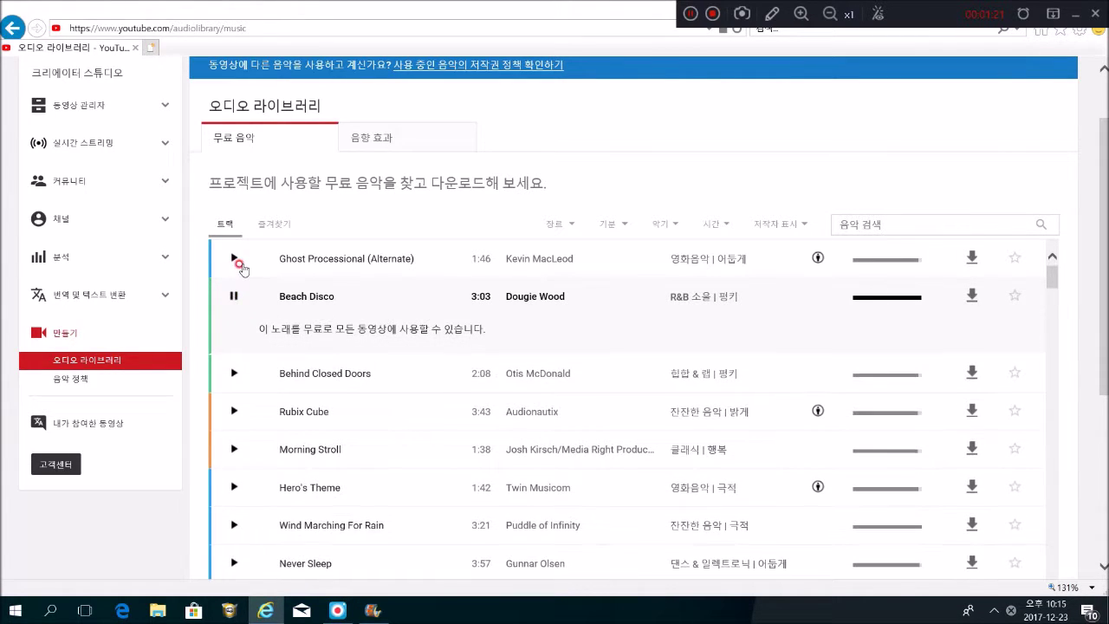
click(232, 259)
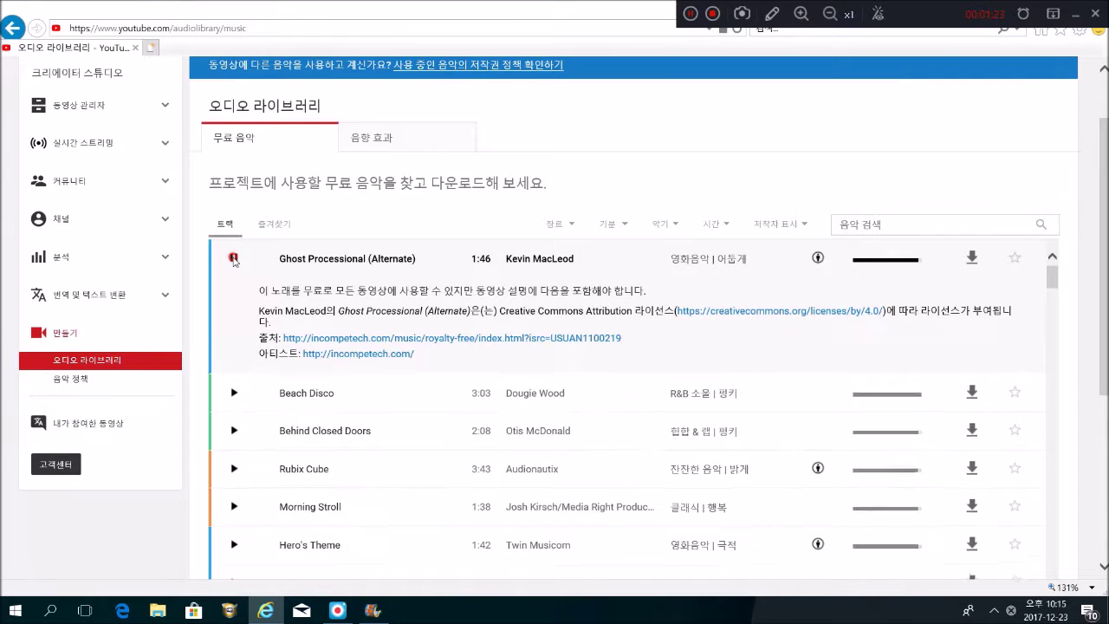
Step: Preview Beach Disco again and download it to the desktop as the MP3 file Beach_Disco
click(233, 396)
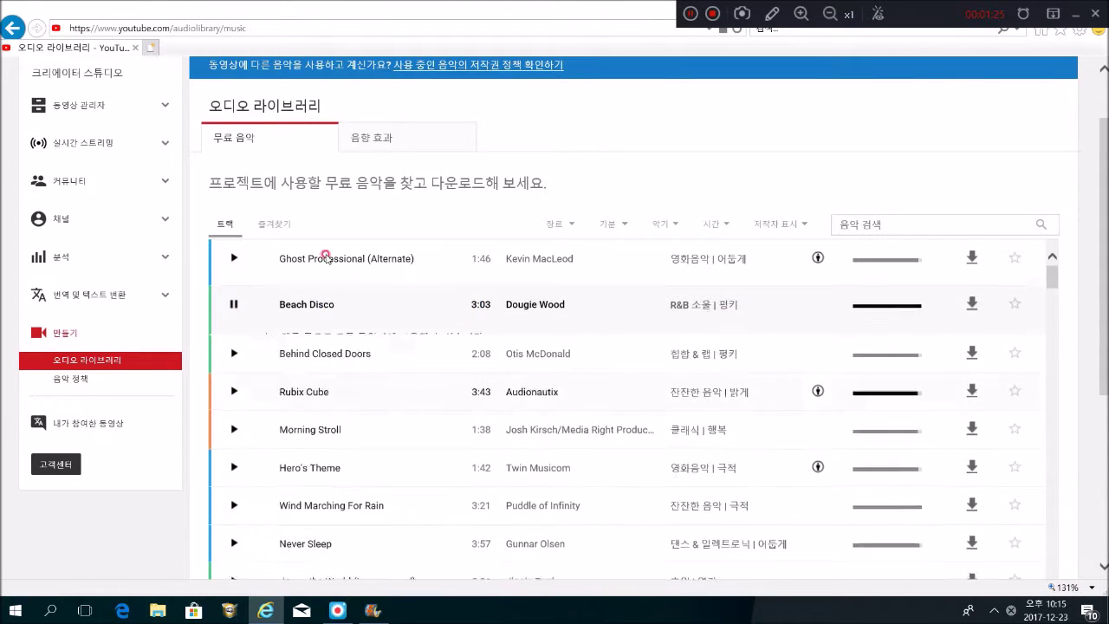
click(235, 297)
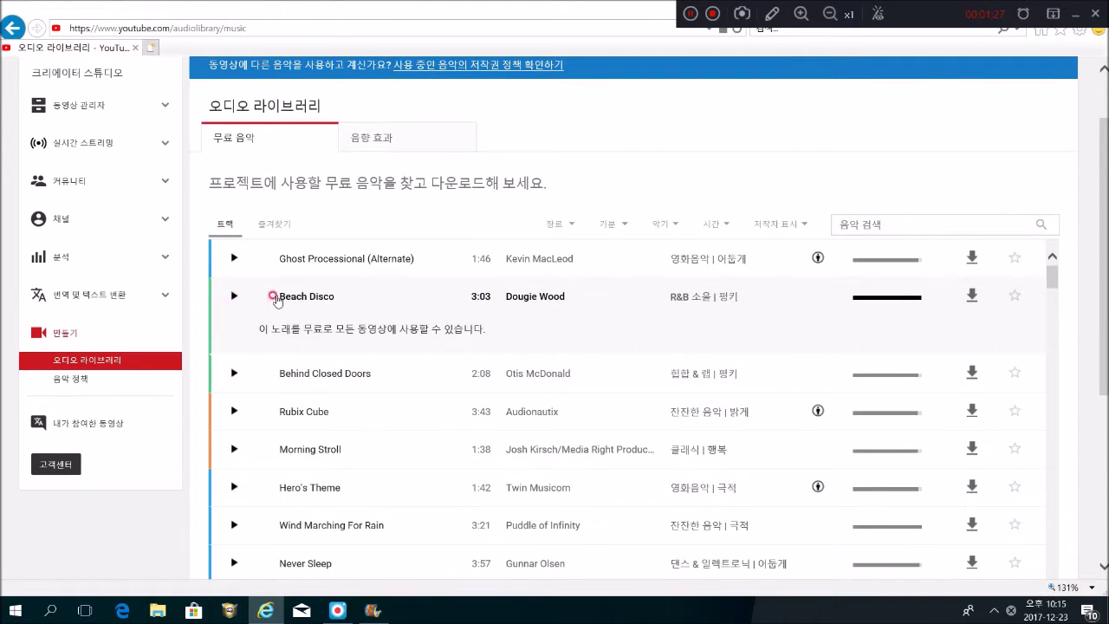
click(969, 297)
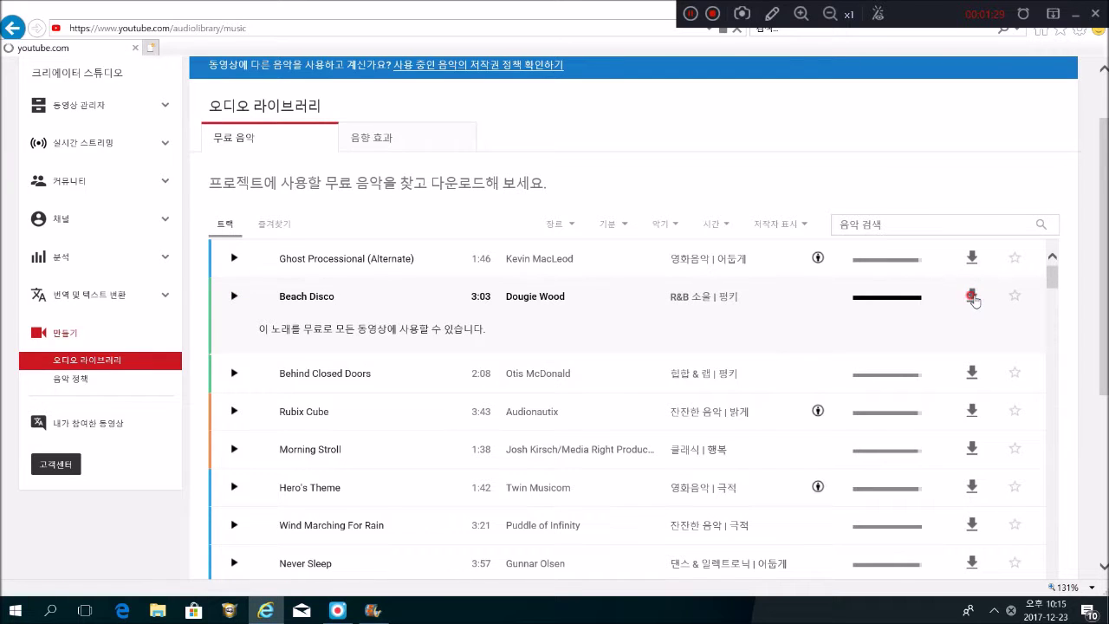
click(815, 580)
click(855, 565)
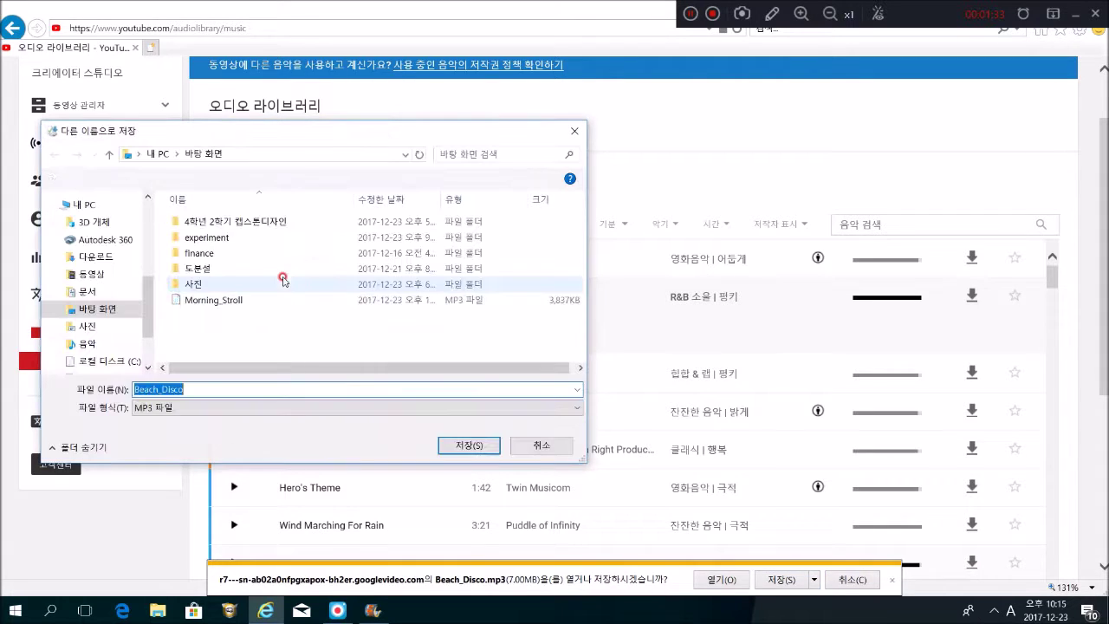
click(468, 445)
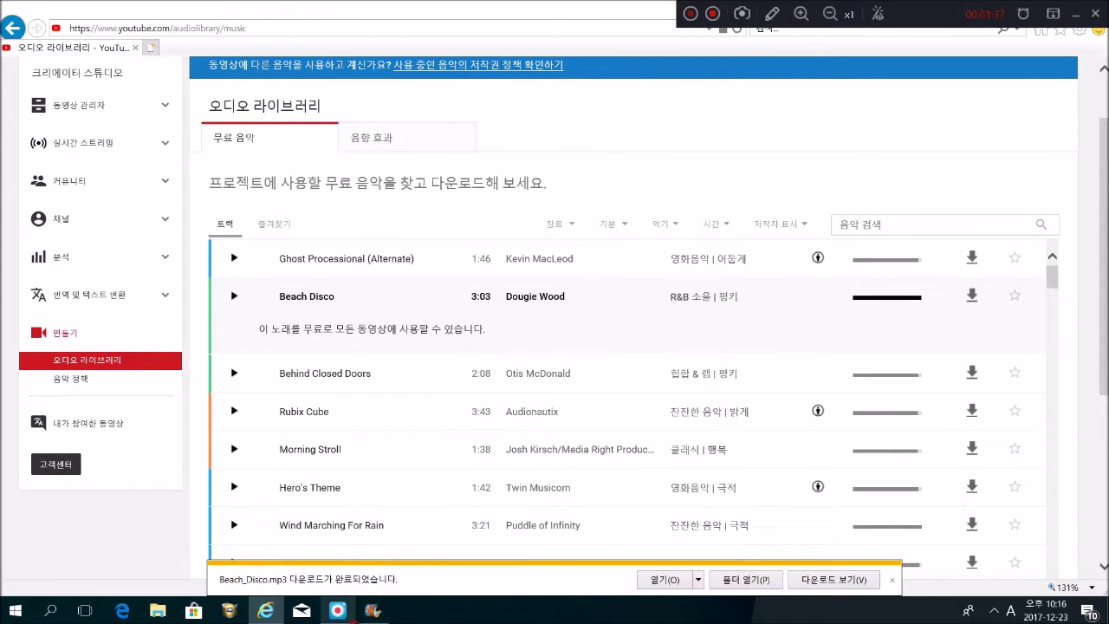
Step: Switch back to Movie Maker and add Beach_Disco from the desktop as background music
click(373, 610)
click(141, 52)
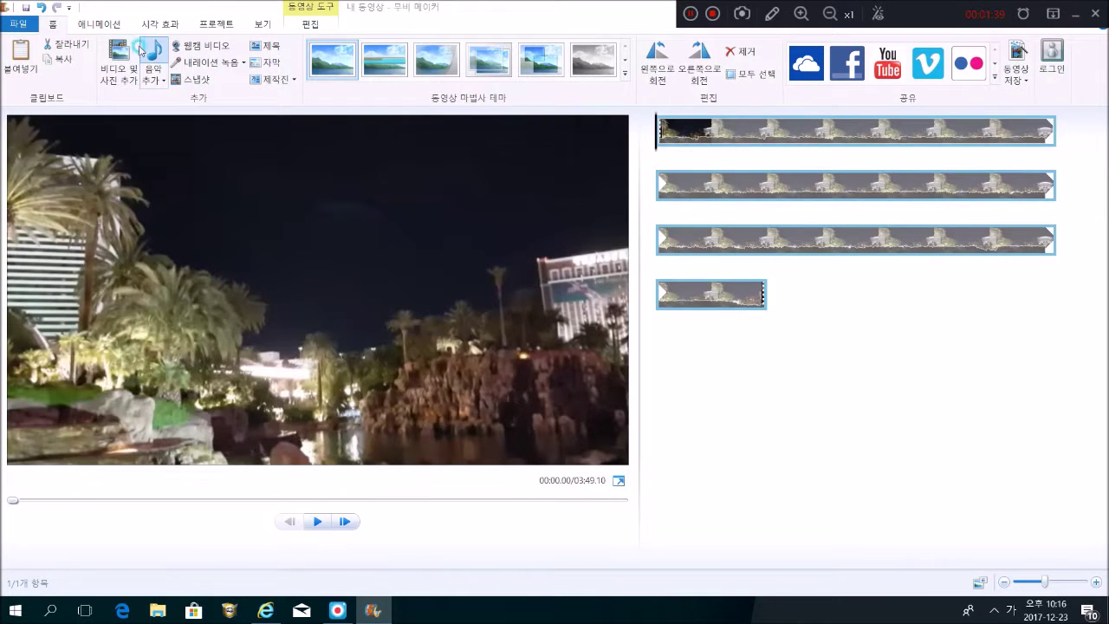
click(196, 179)
double_click(195, 179)
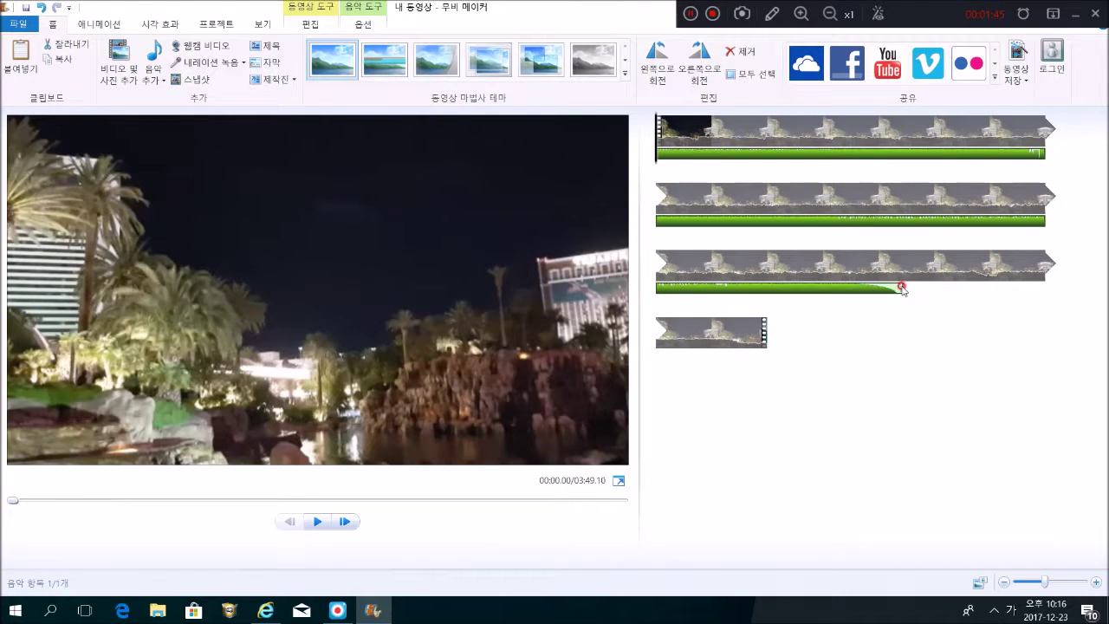
Step: Add Beach_Disco a second time after the end of the first music track to cover the remaining video
click(901, 287)
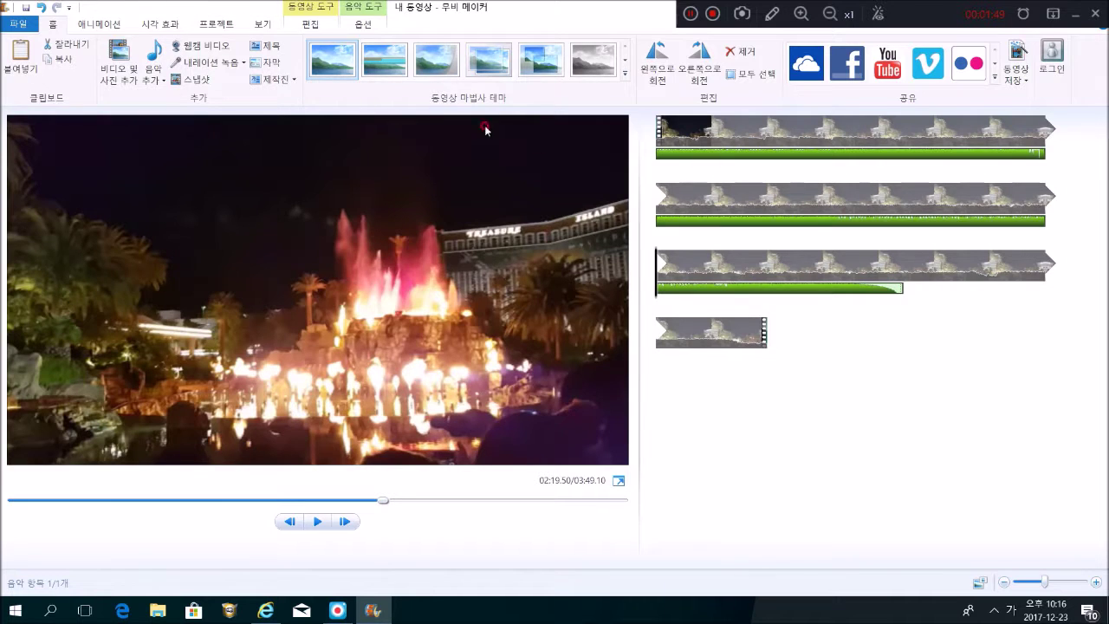
click(156, 52)
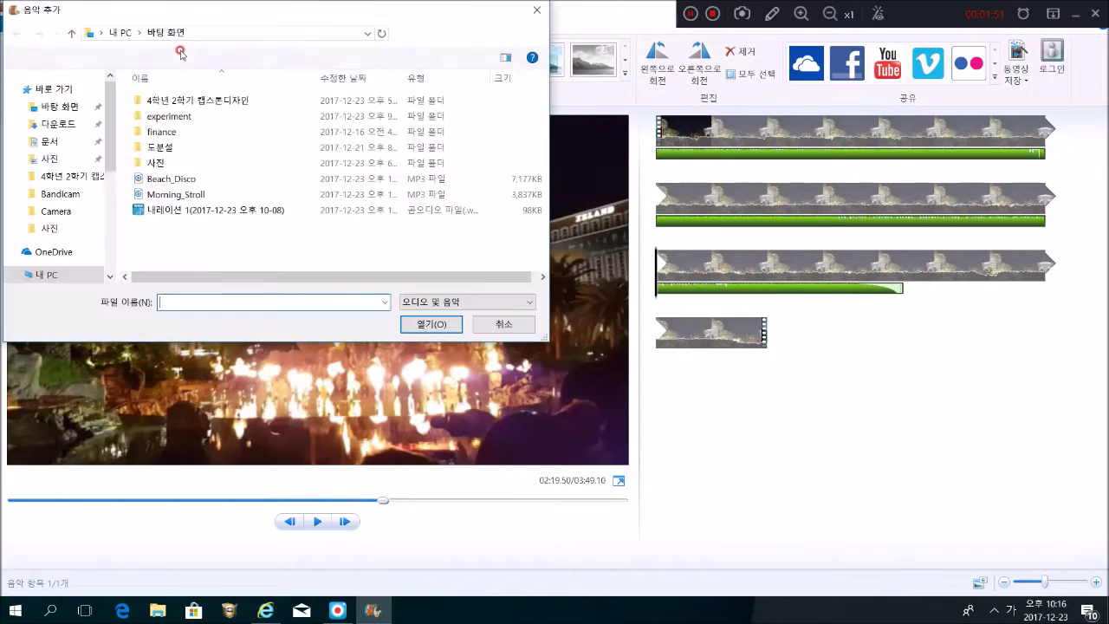
double_click(208, 179)
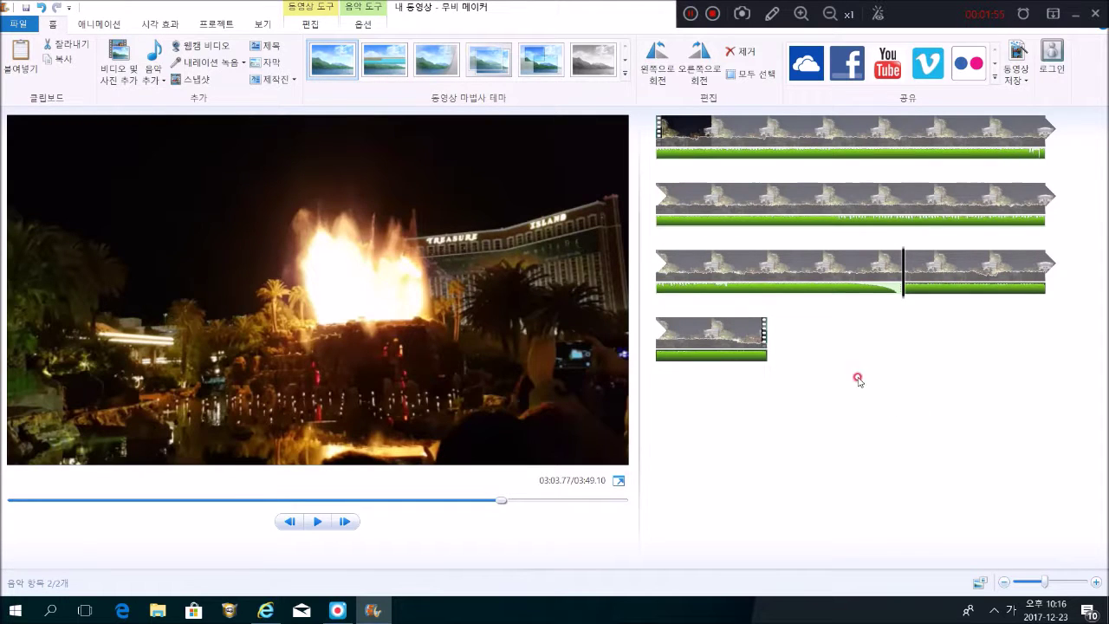
Step: Insert a title clip at the very start of the video and replace its text with "화산 폭발!!"
click(676, 137)
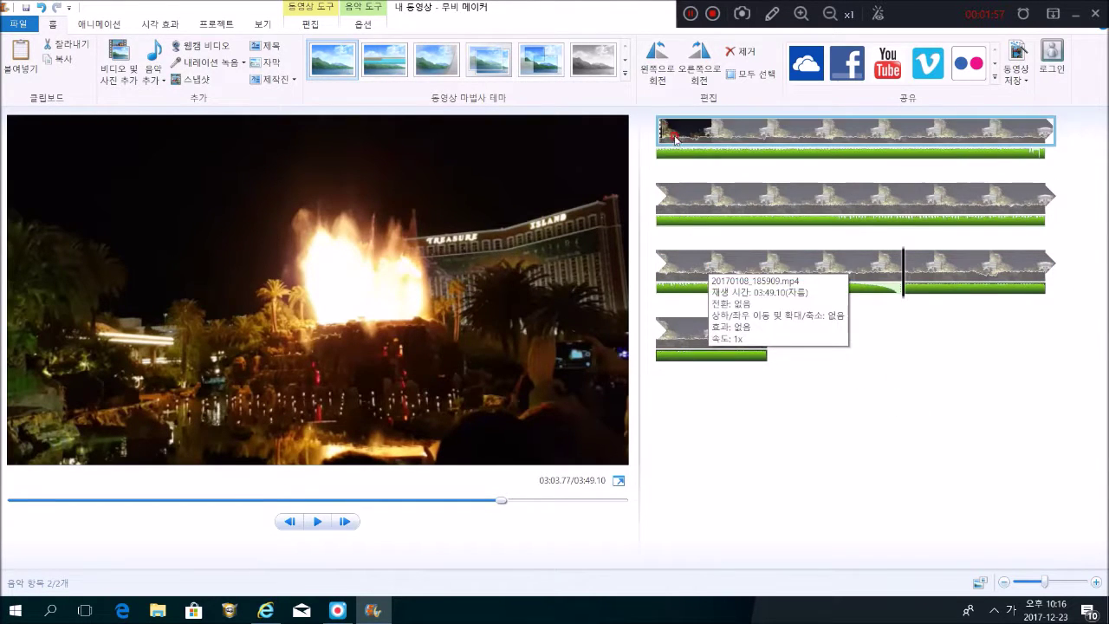
click(656, 130)
click(658, 132)
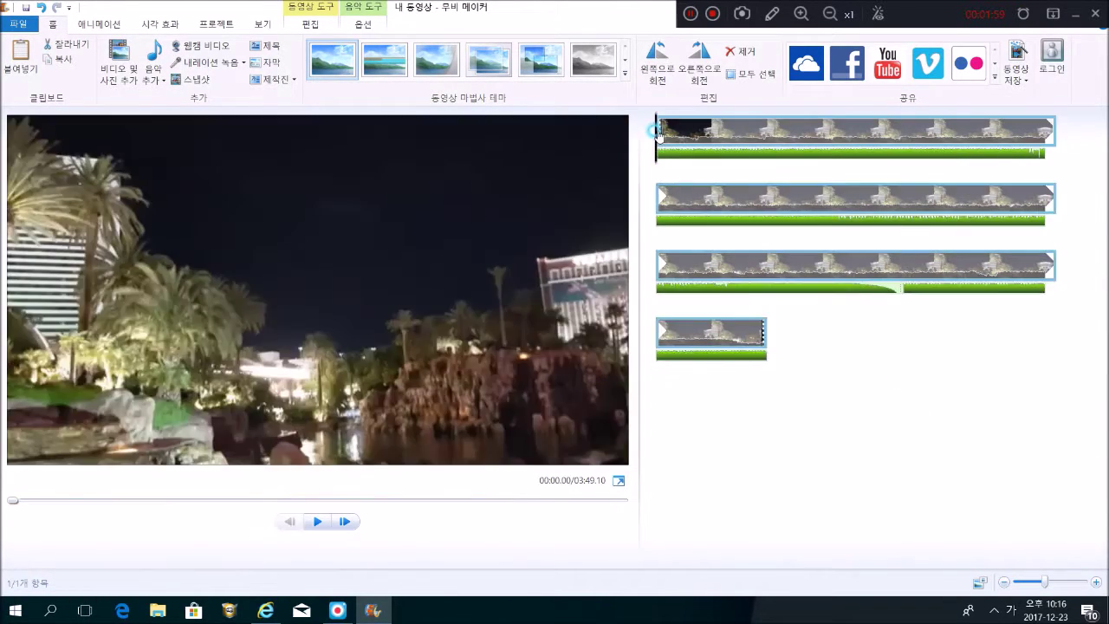
click(282, 45)
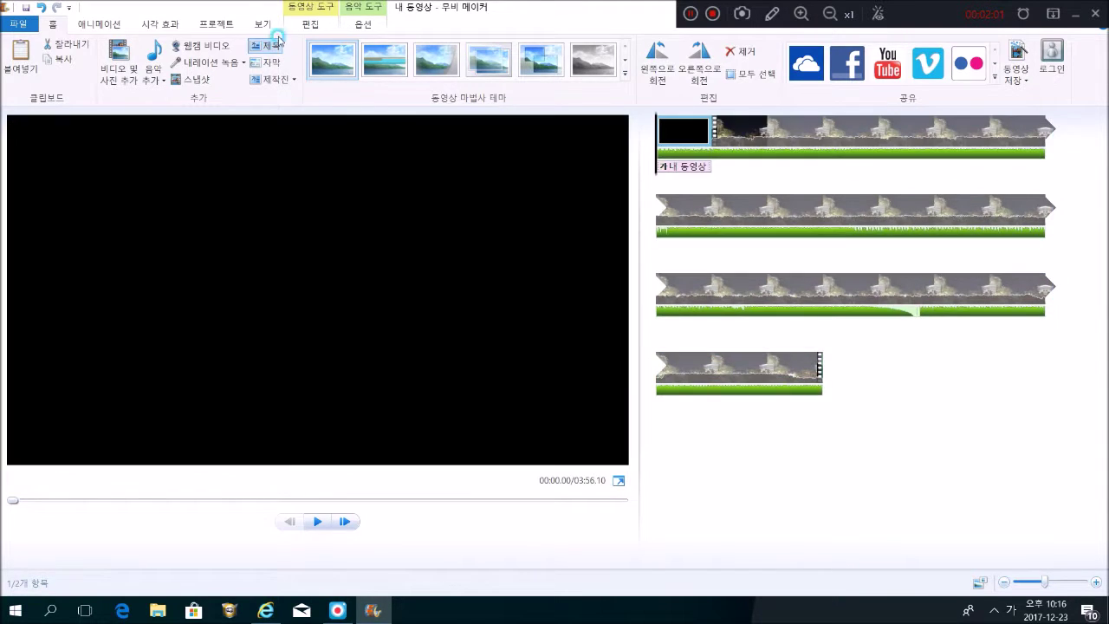
drag(418, 304, 206, 292)
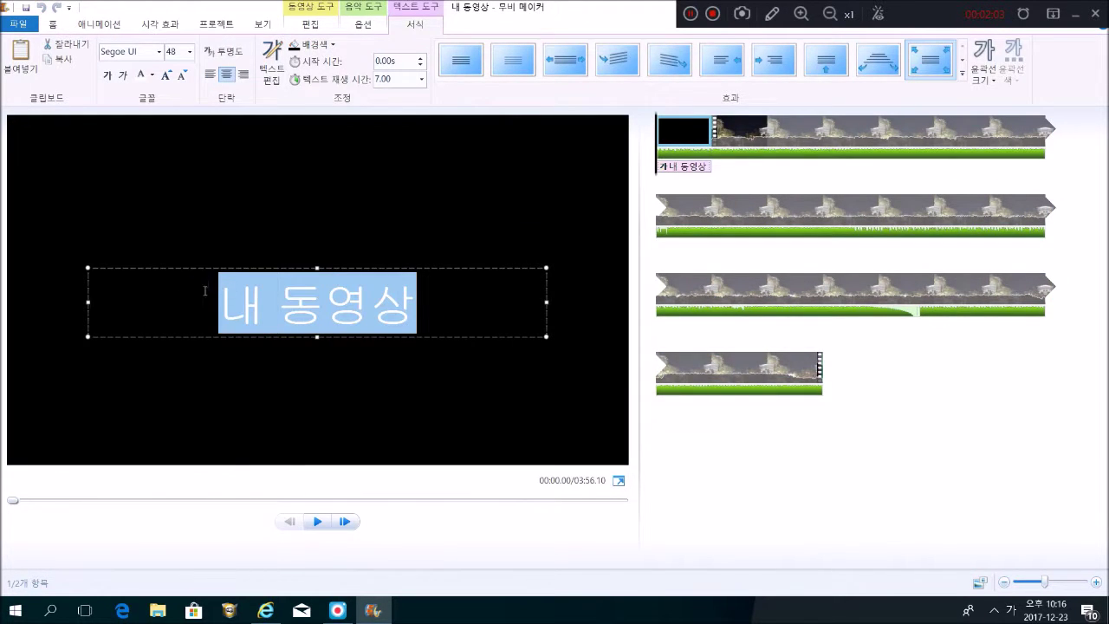
text(화산)
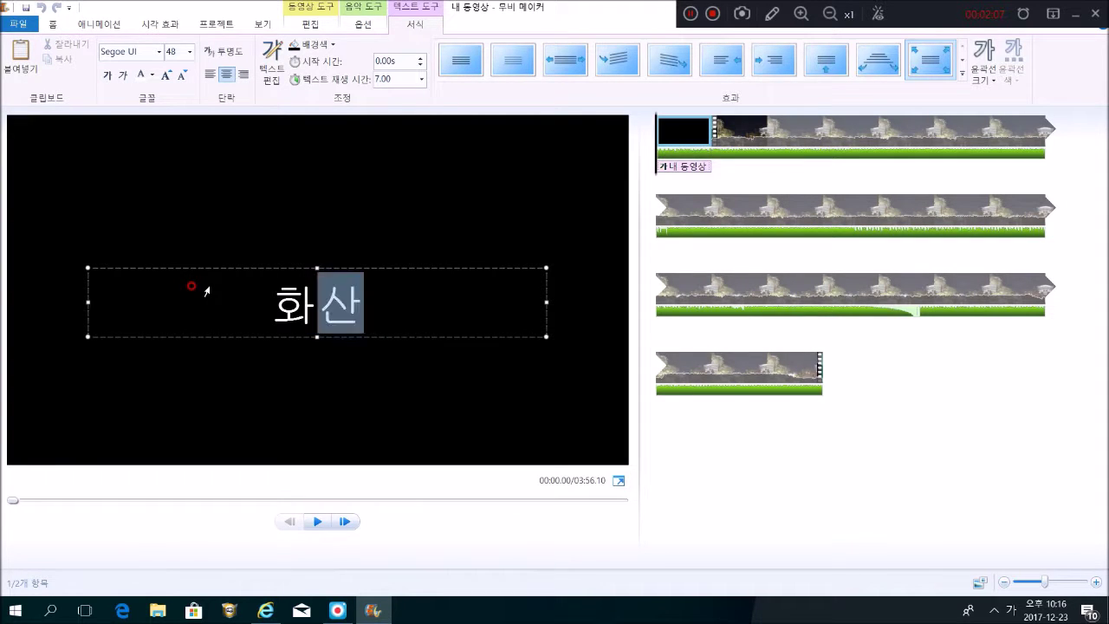
text( 폭발!)
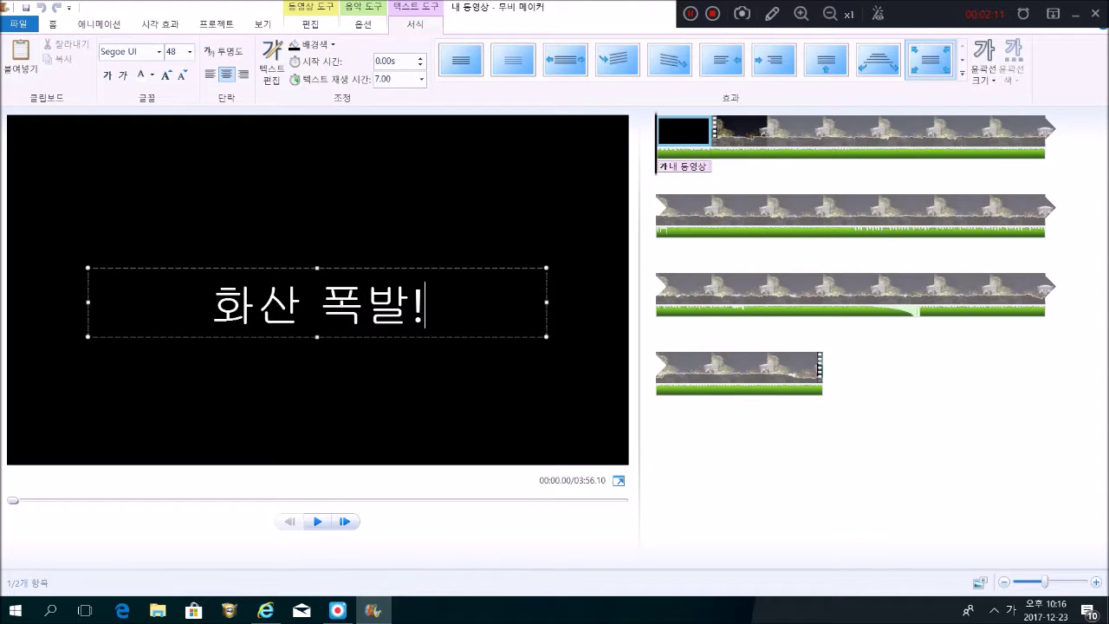
text(!)
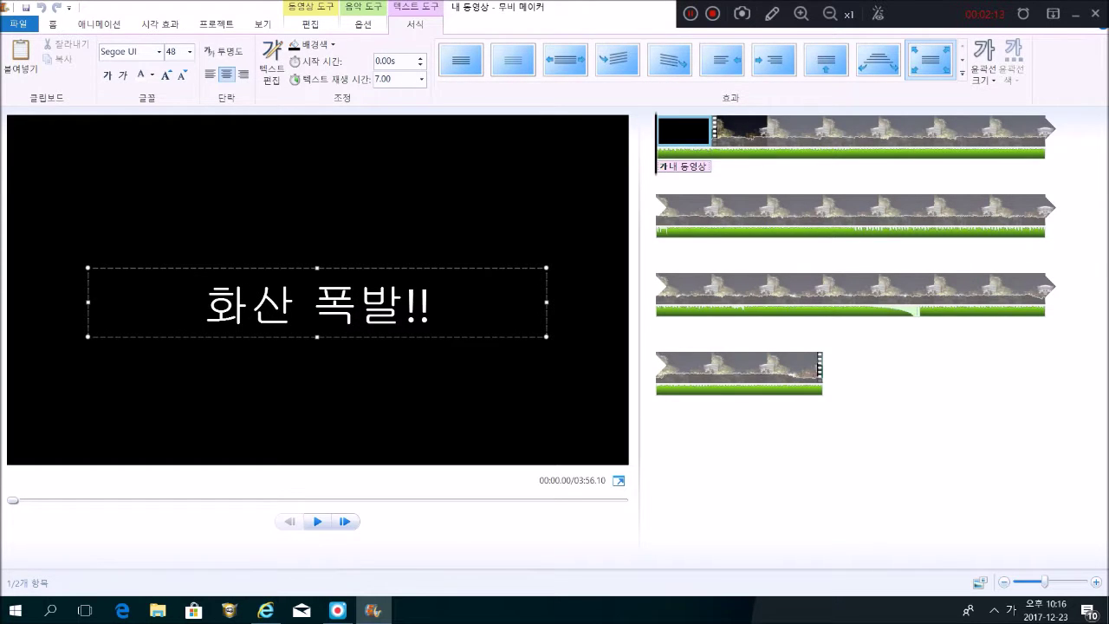
Step: Try the text effects on the 화산 폭발!! title and apply the one with the single right-pointing arrow
click(333, 263)
click(928, 64)
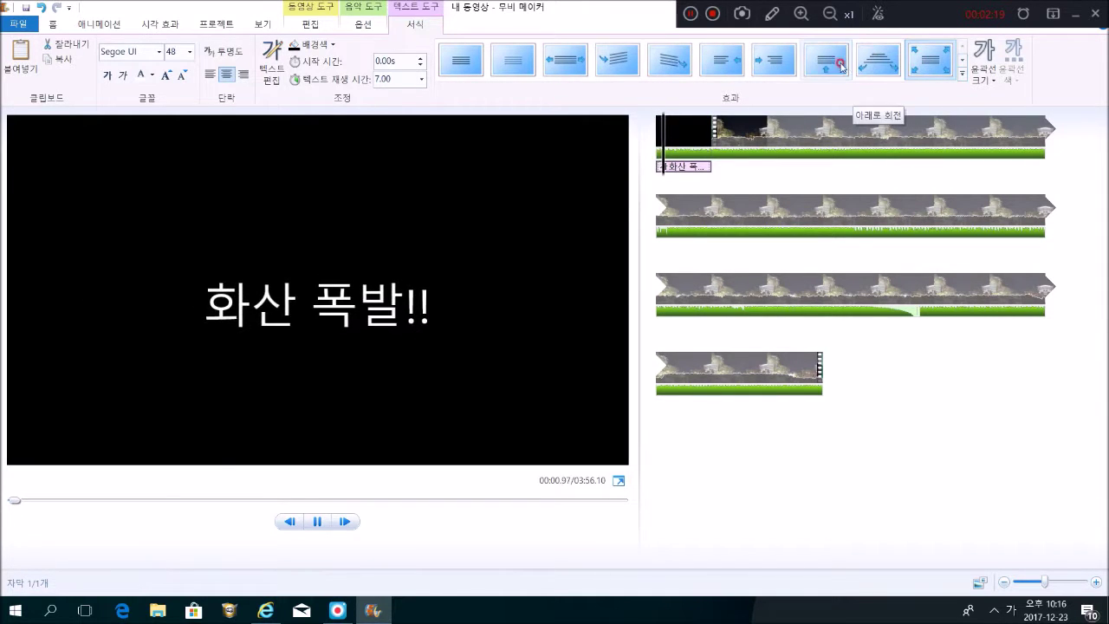
click(777, 58)
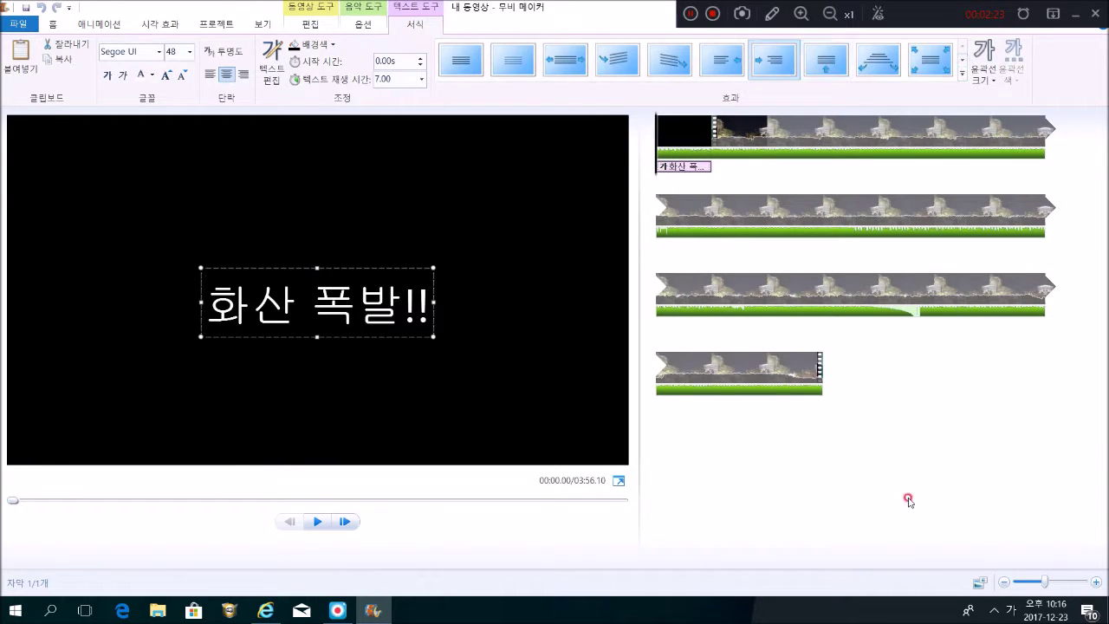
Step: Select the first music track and open its audio and timing options
click(666, 154)
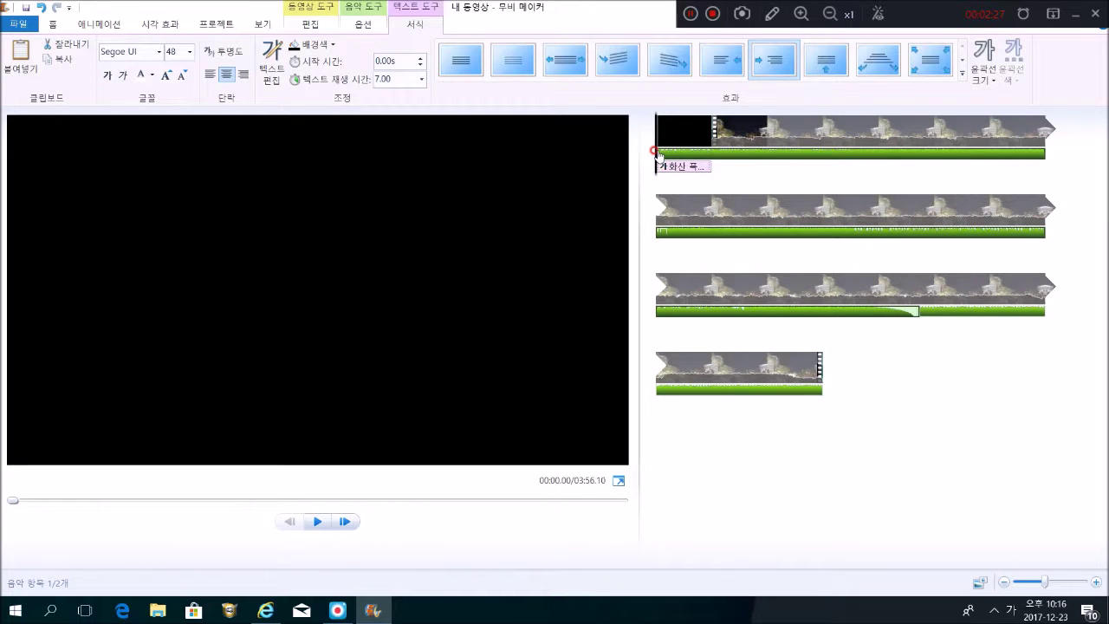
click(685, 155)
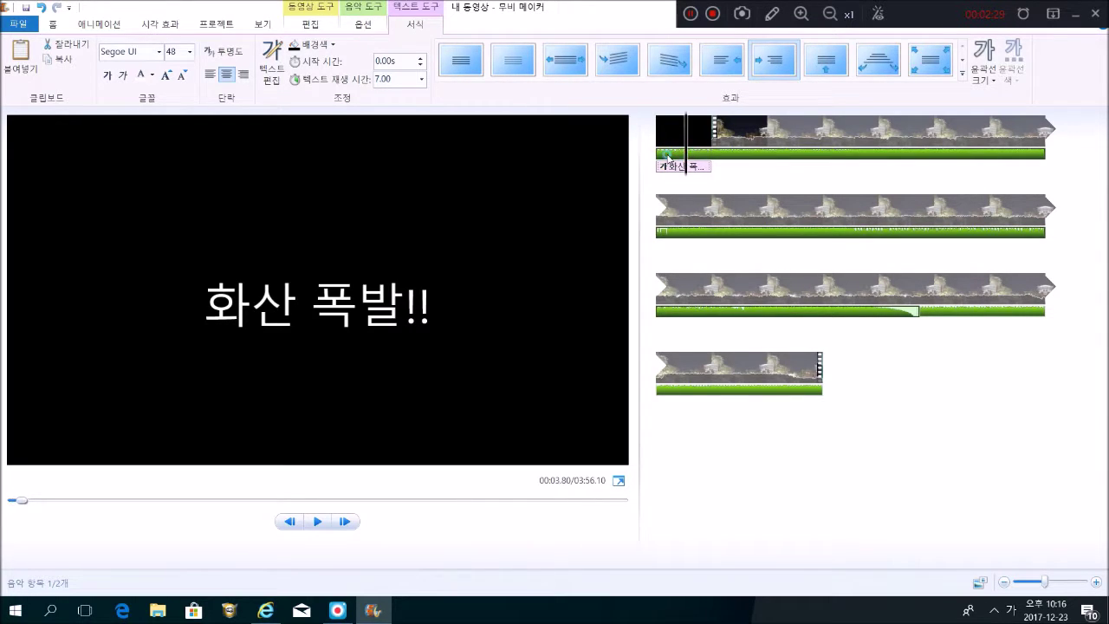
click(668, 156)
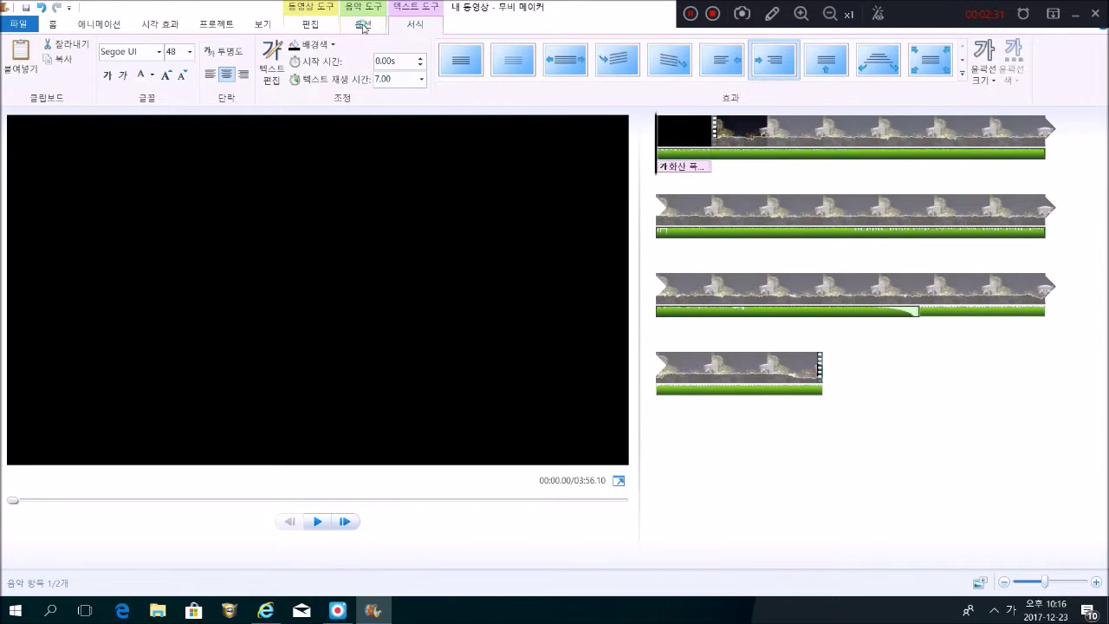
click(363, 25)
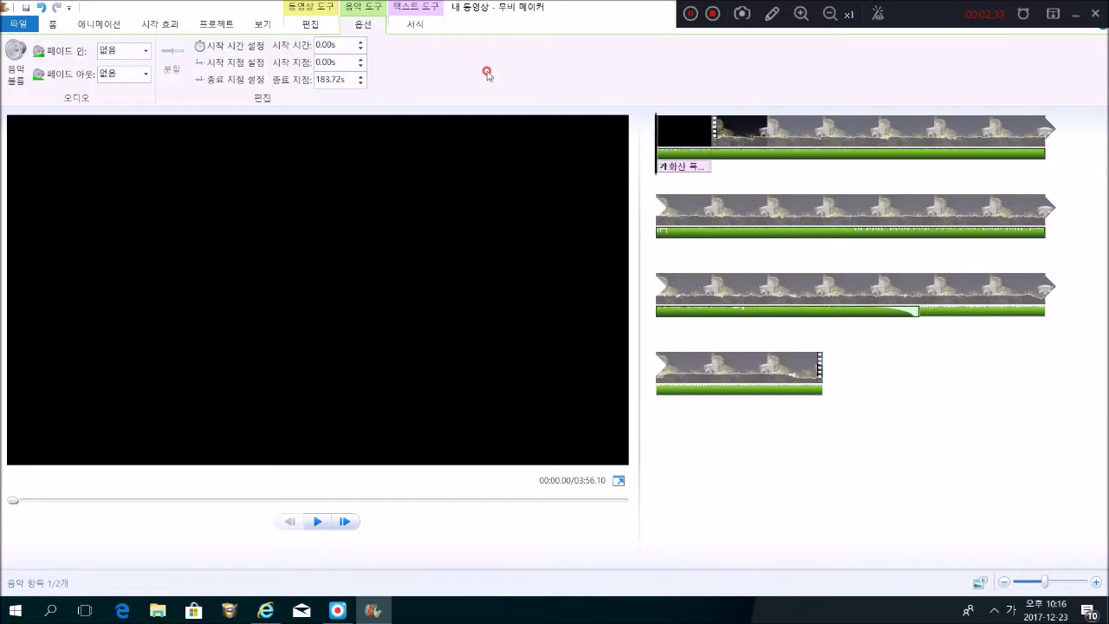
Step: Set the black title clip's duration to 4.00 seconds and check the 화산 폭발!! caption's display time
click(703, 139)
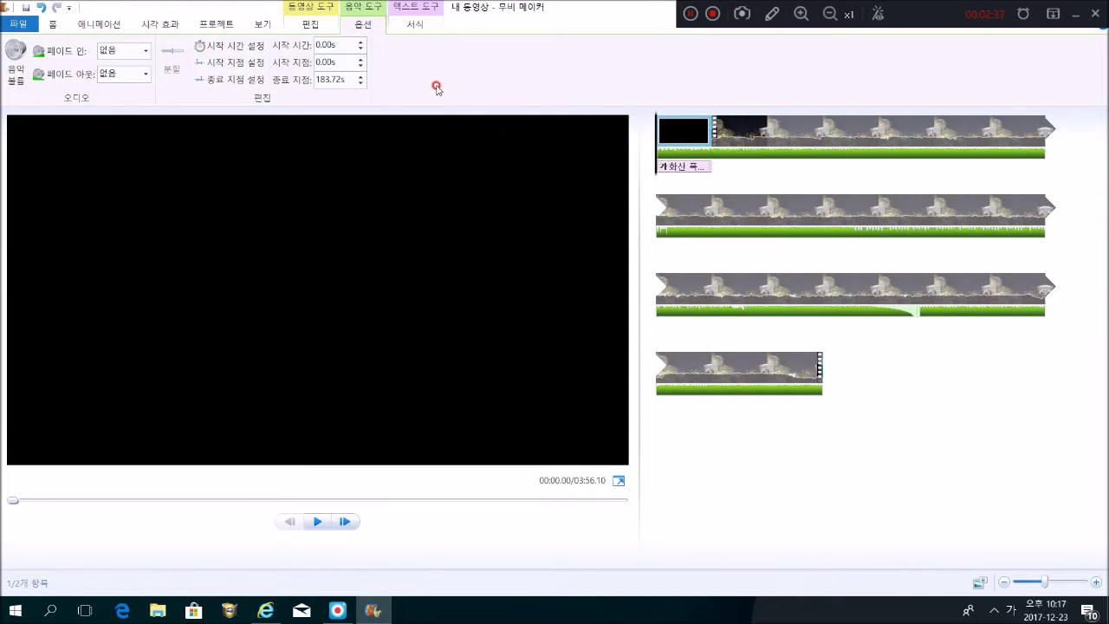
click(309, 26)
click(266, 73)
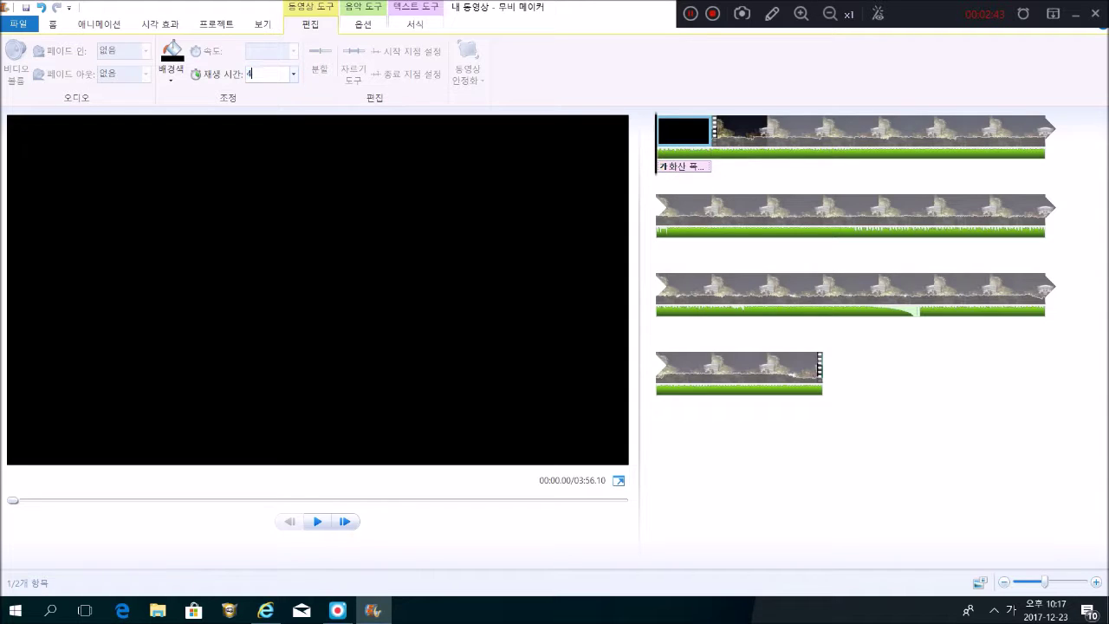
text(4)
click(594, 163)
click(710, 166)
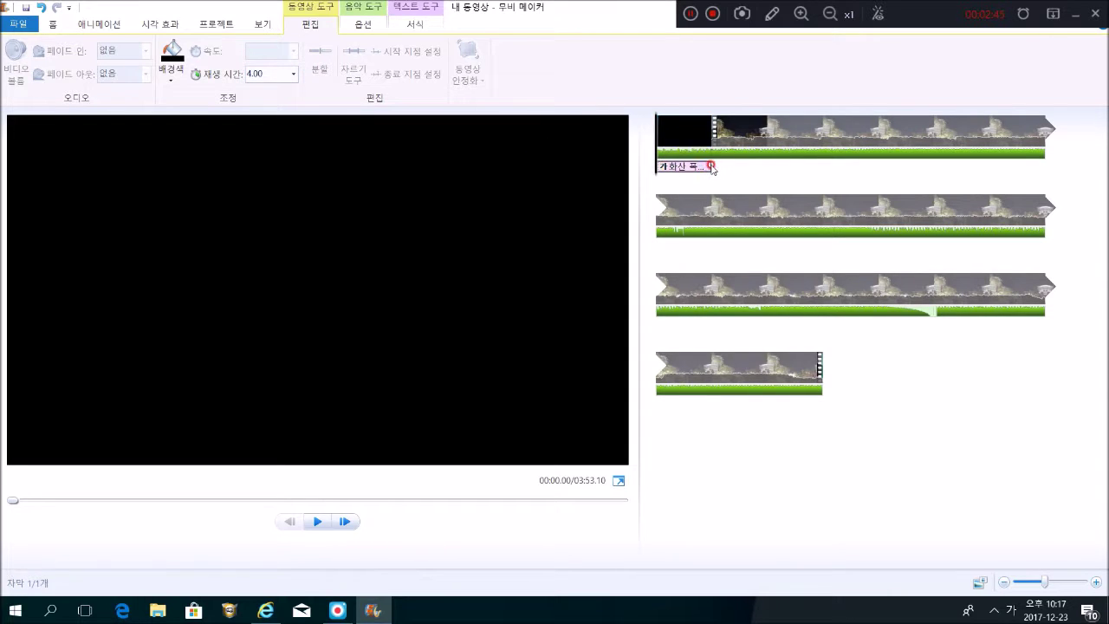
click(414, 23)
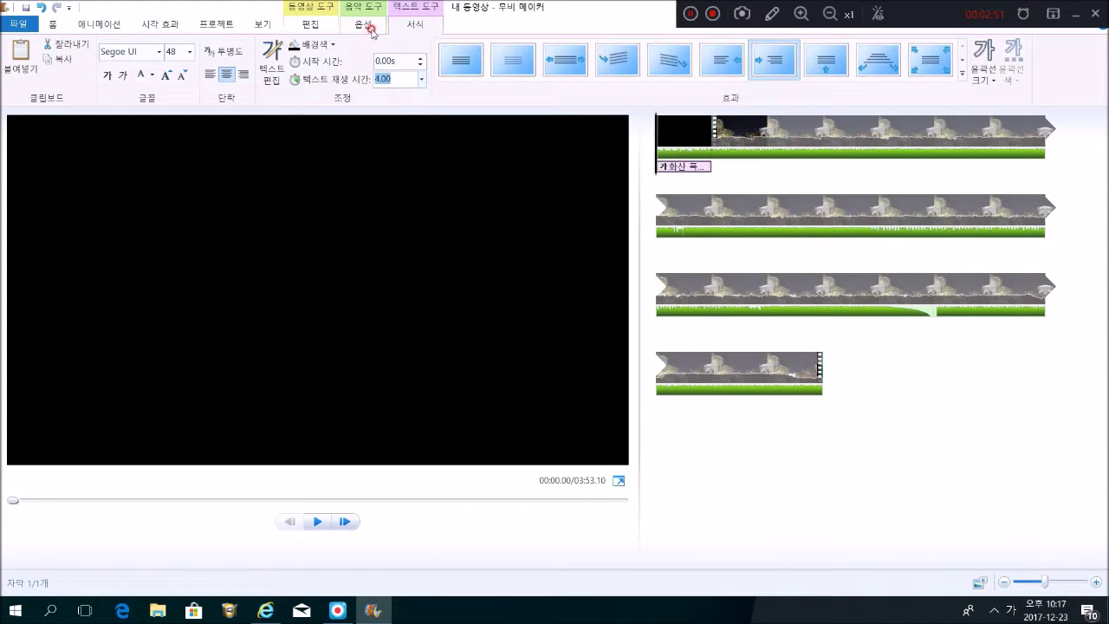
Step: Set the first music track's start time to 4.00 s
click(722, 157)
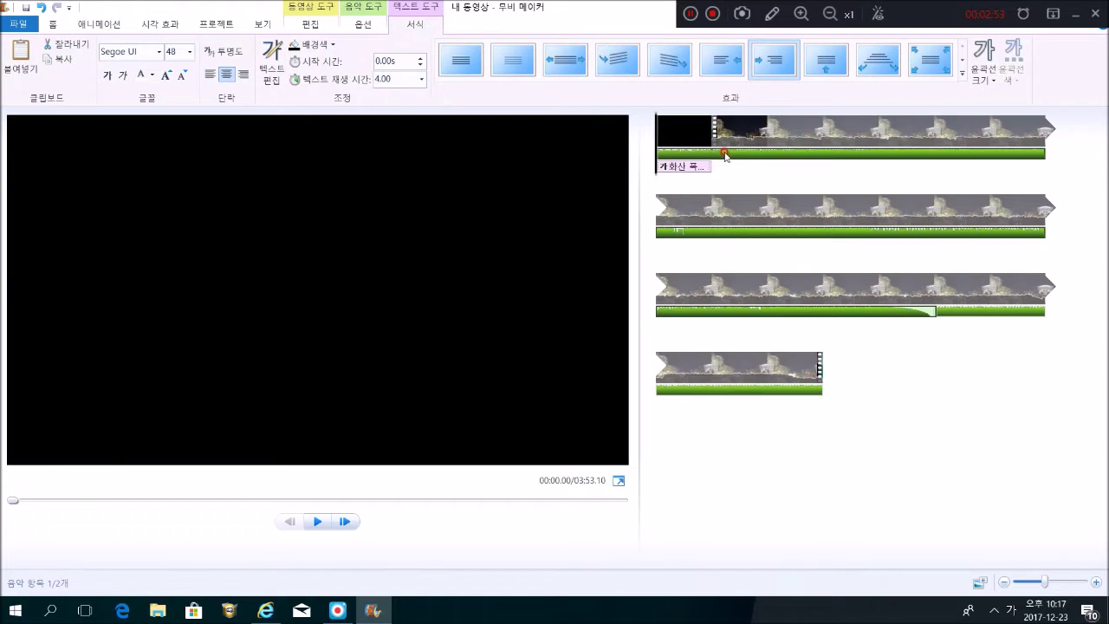
click(365, 24)
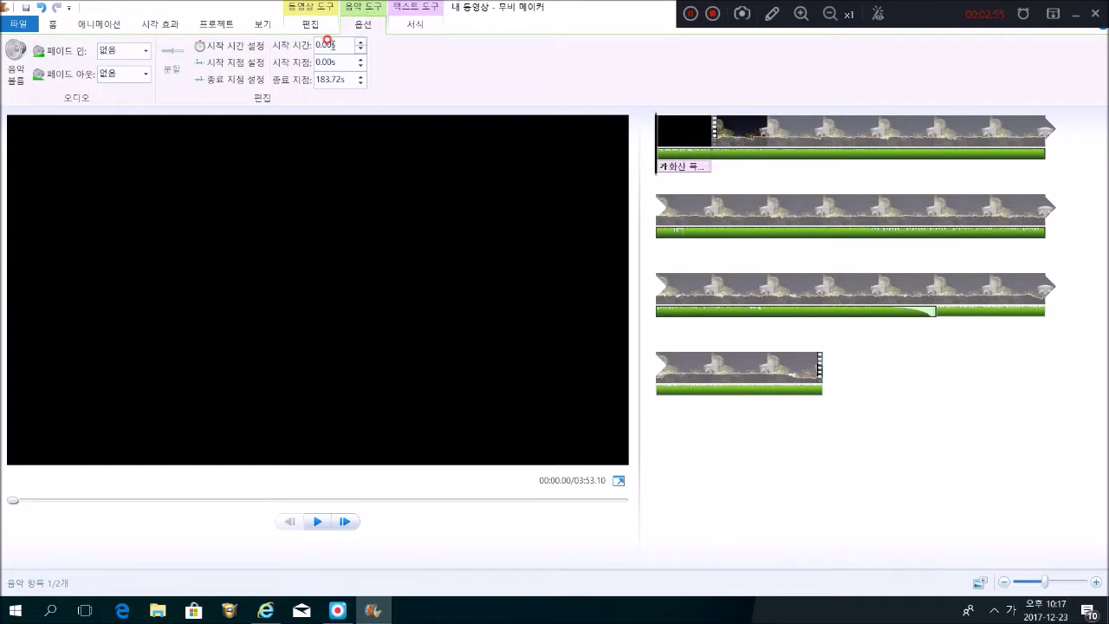
text(4)
key(Return)
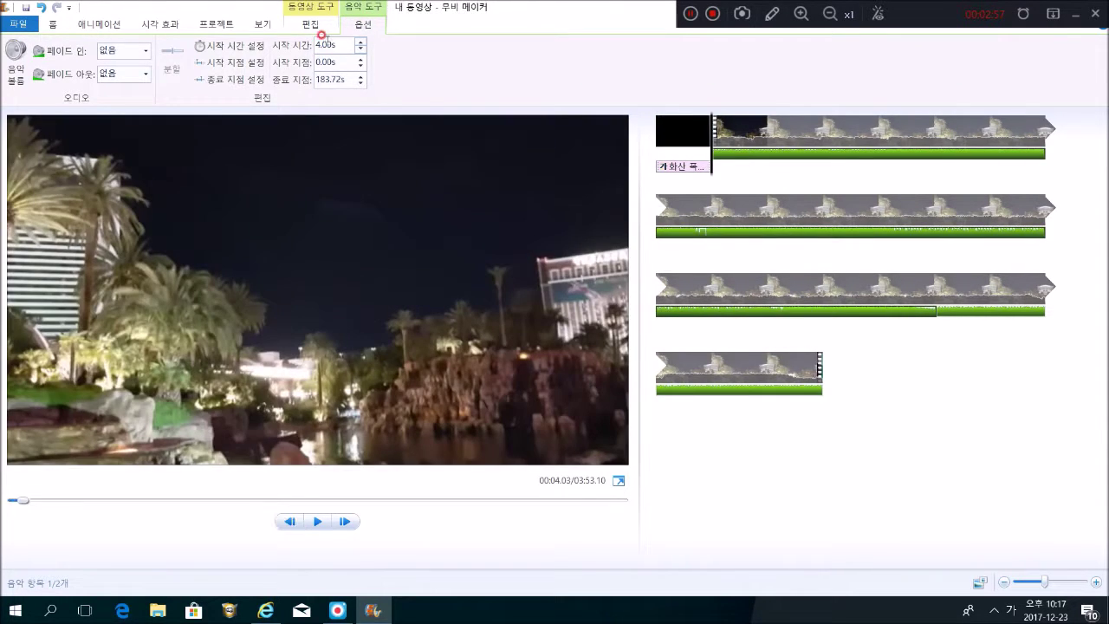
Step: Play the project from the start through the title and into the video, and return to the title clip
click(656, 136)
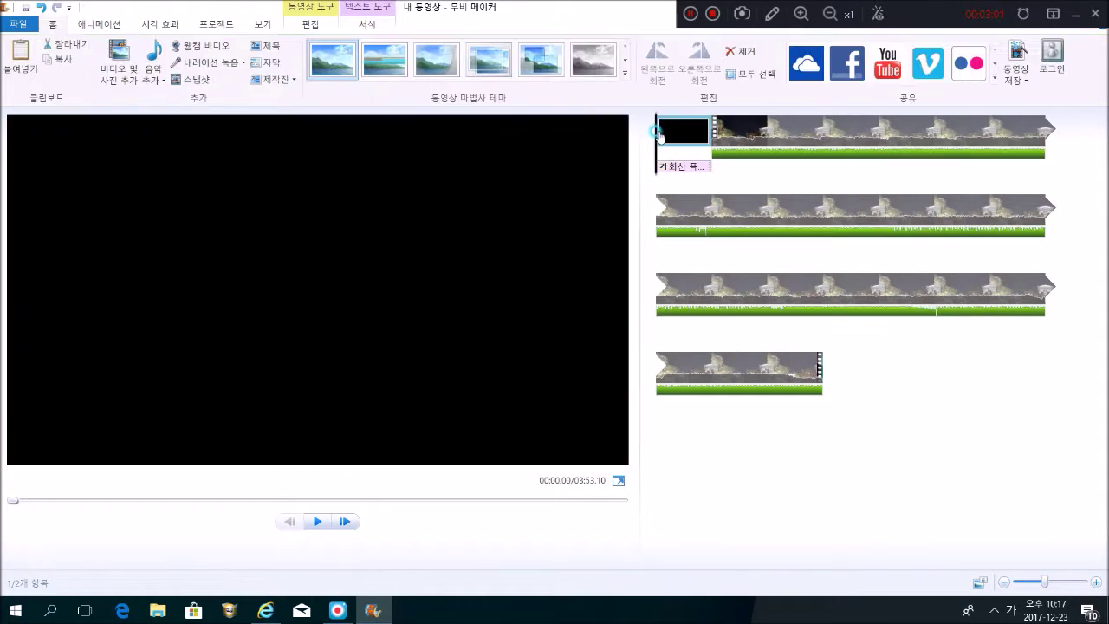
click(318, 523)
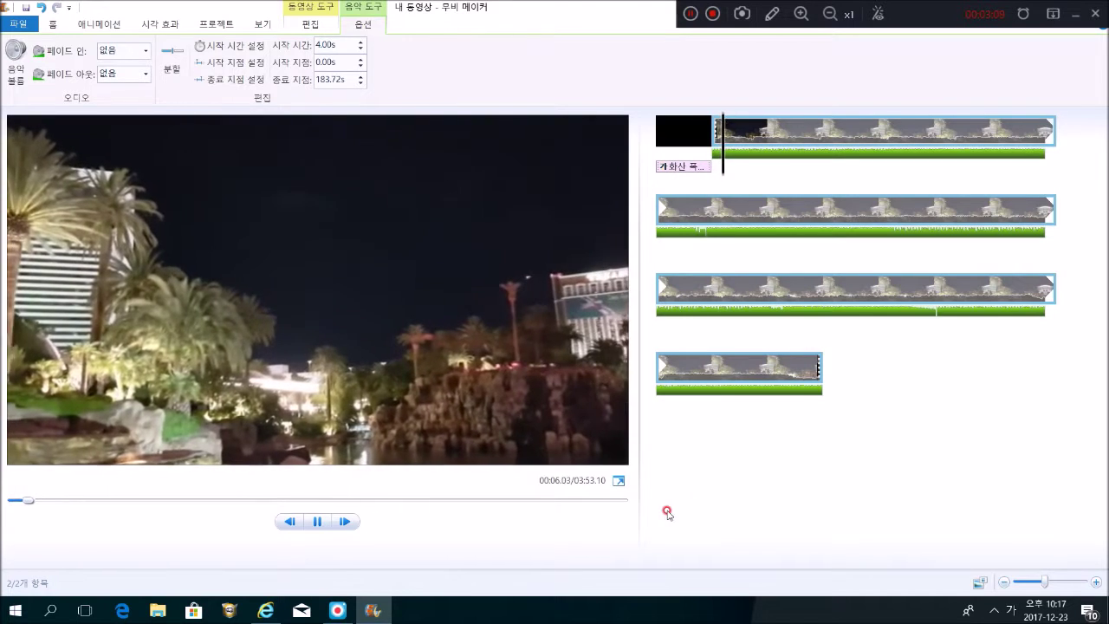
click(320, 523)
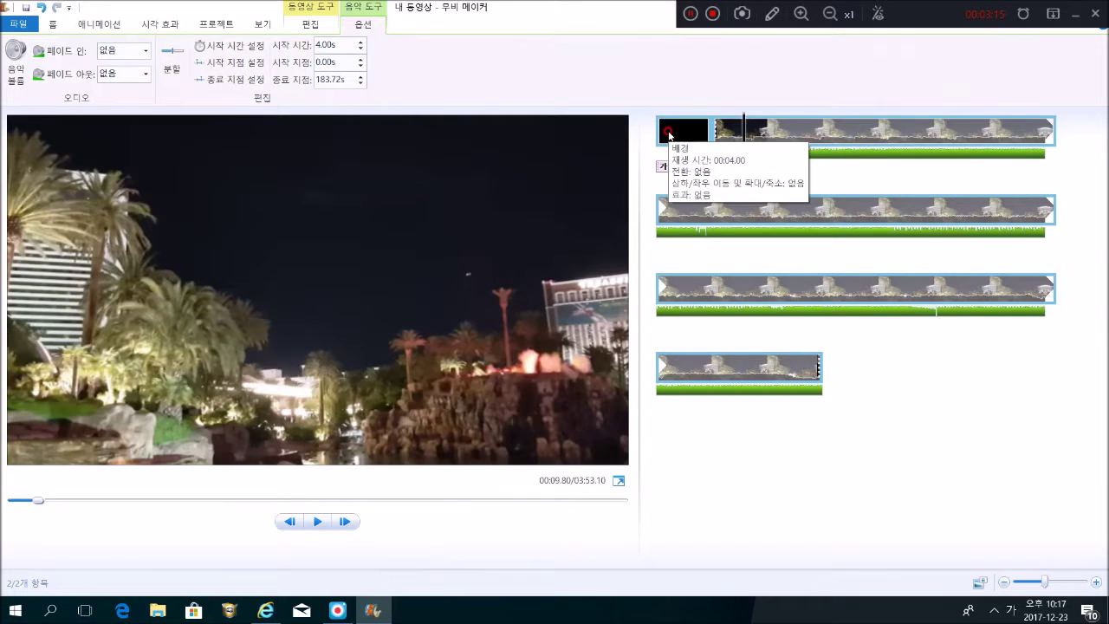
click(664, 138)
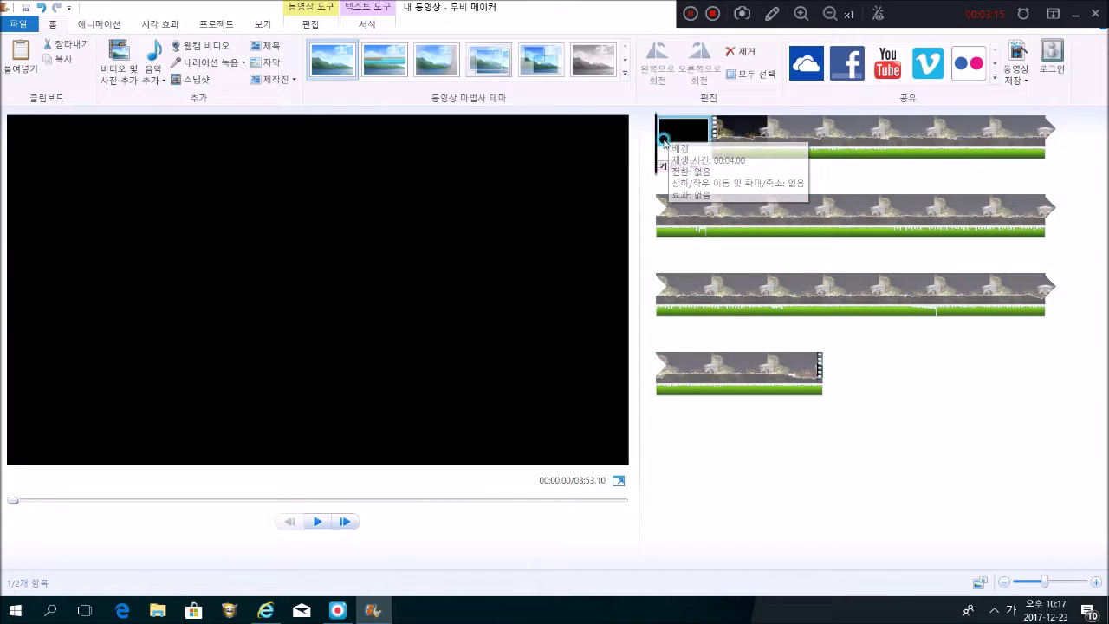
Step: Split the main video clip at the 00:33.93 position
click(824, 149)
click(319, 25)
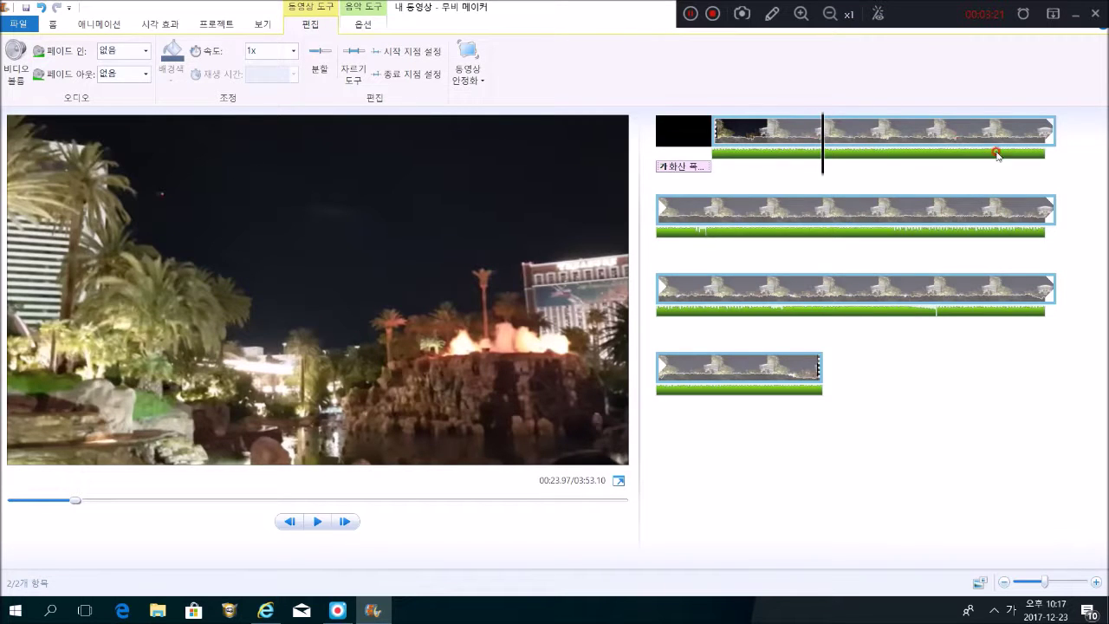
mouse_move(684, 213)
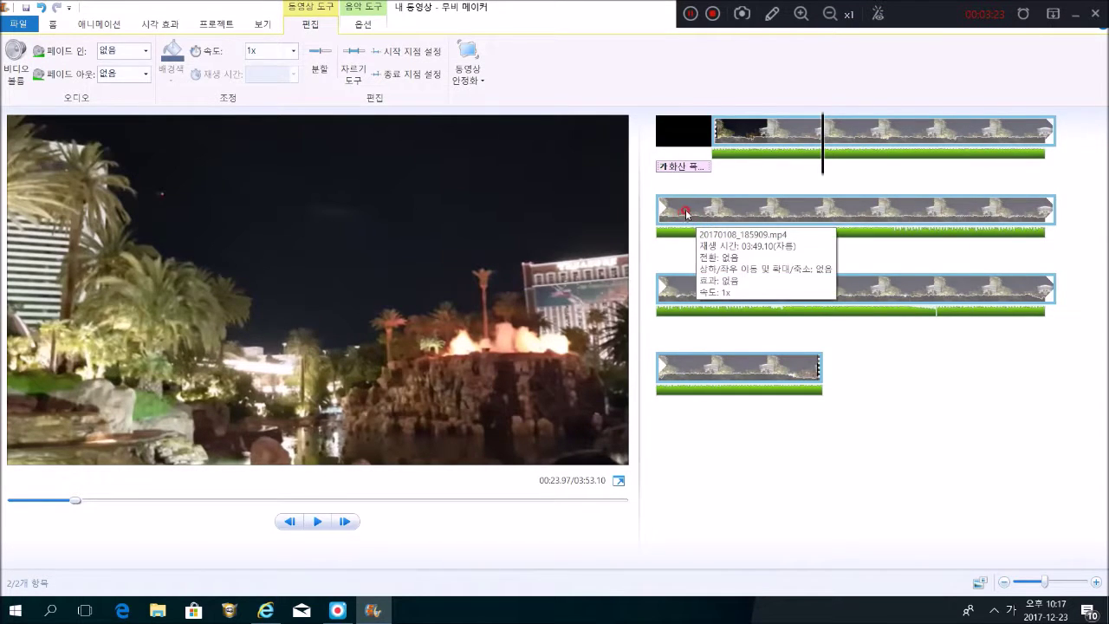
mouse_move(829, 132)
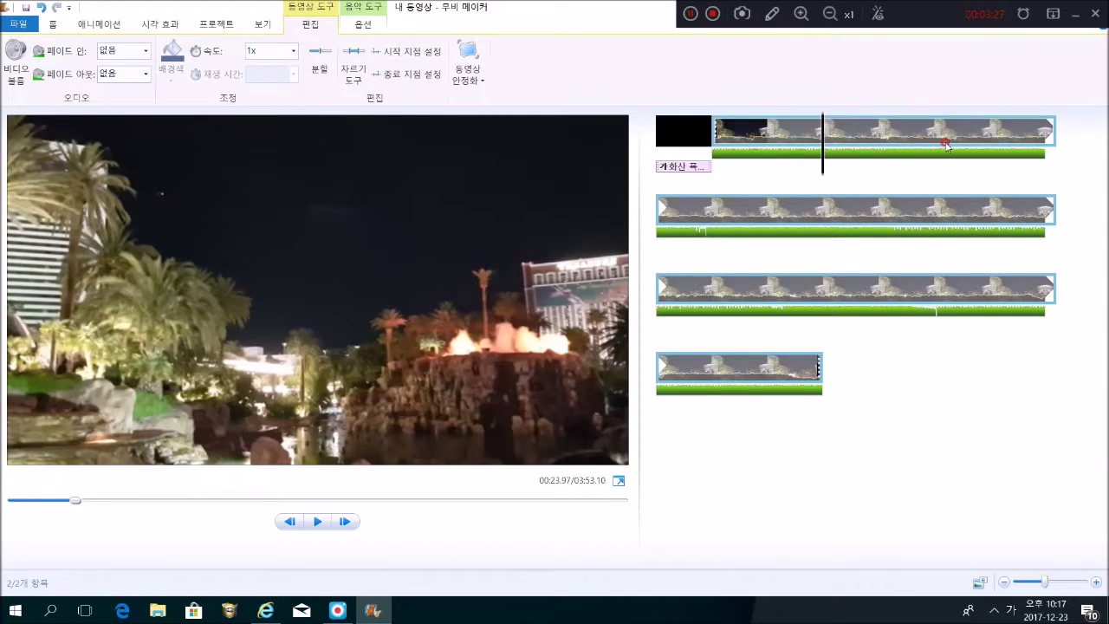
mouse_move(949, 148)
click(878, 145)
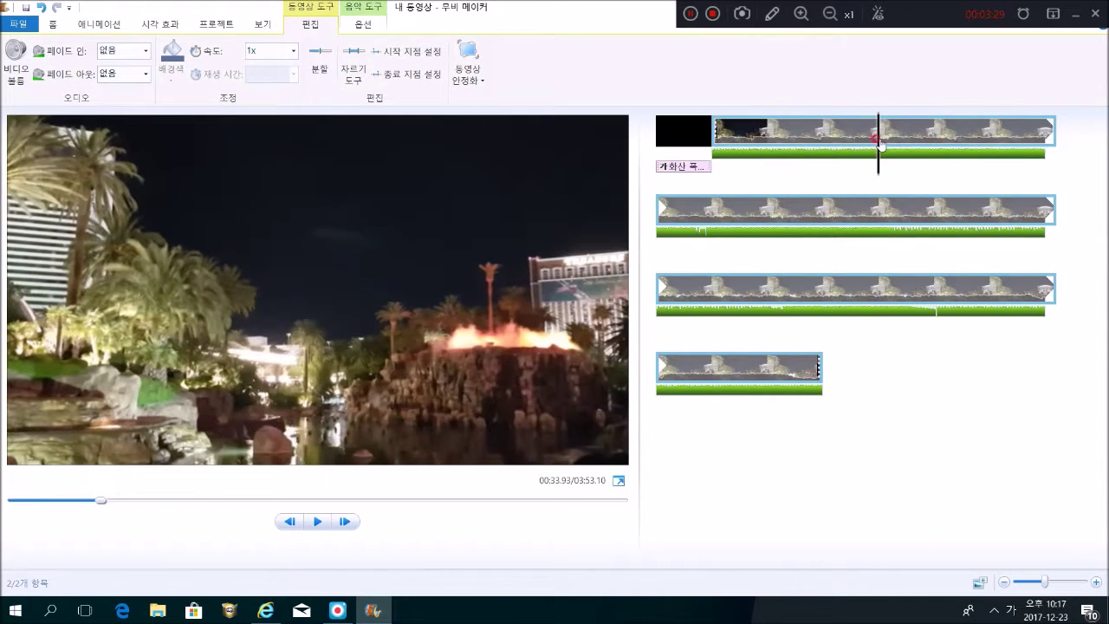
click(317, 66)
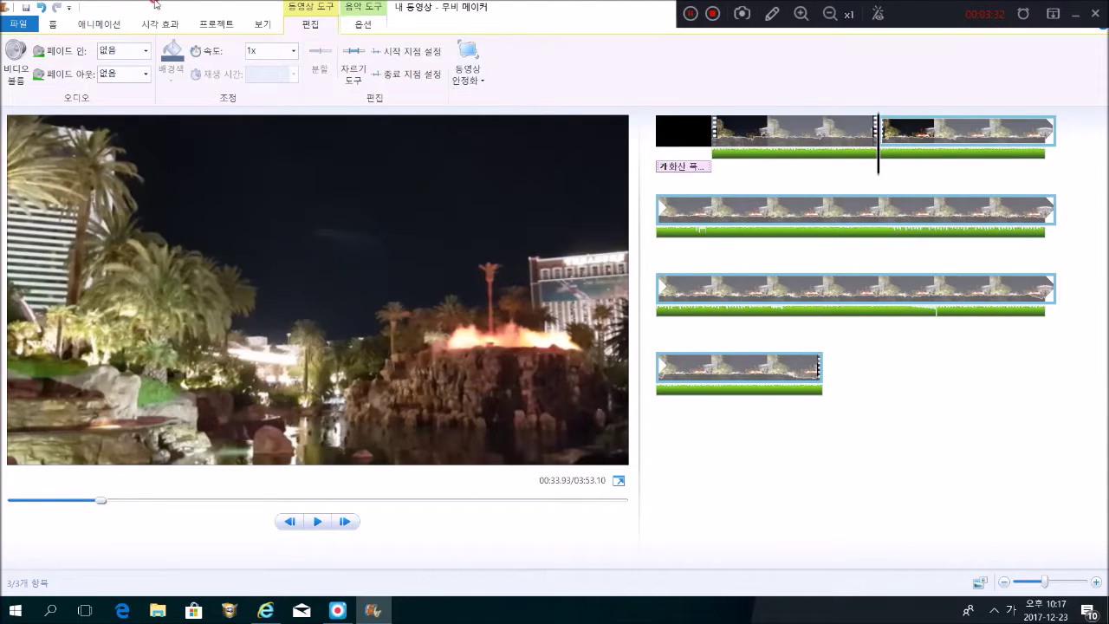
Step: Insert a title clip at the split point and enter 화산2 as its text
click(50, 25)
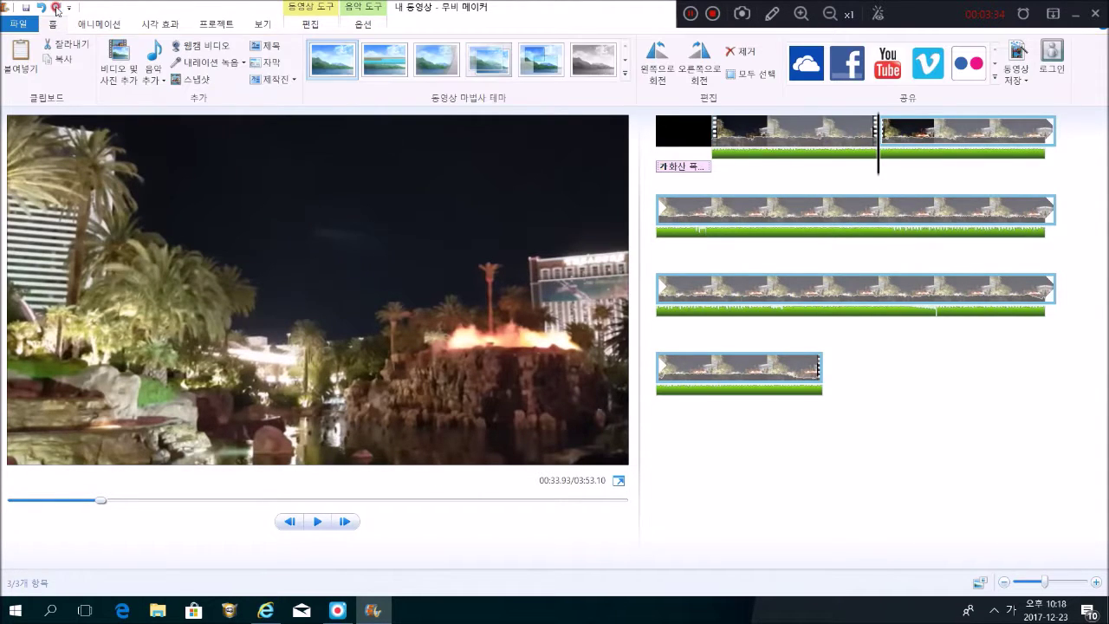
click(274, 49)
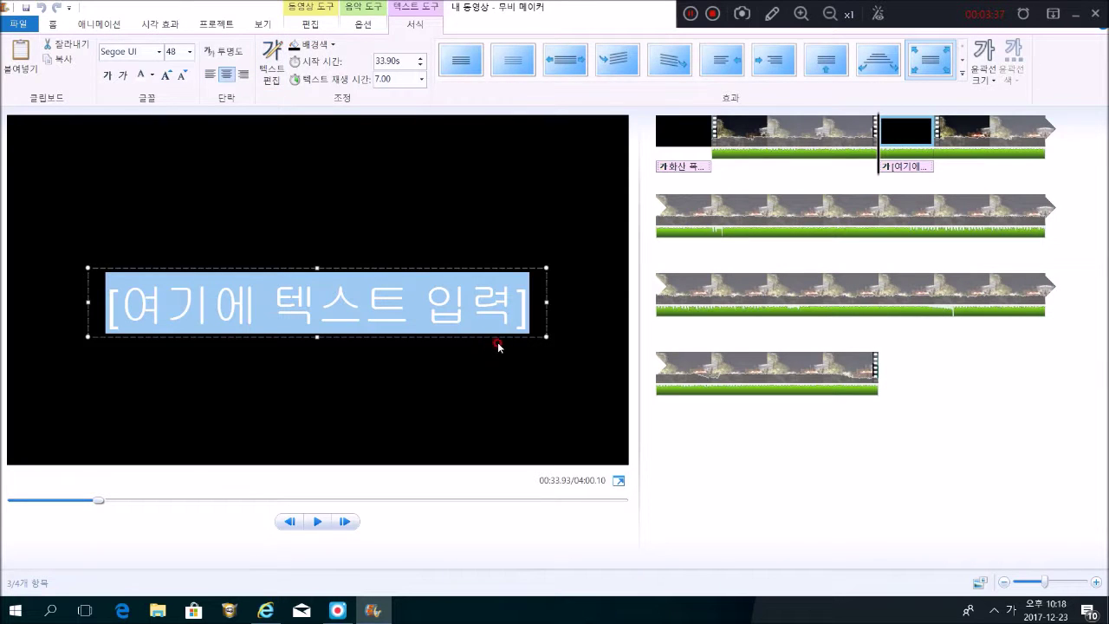
text(화산2)
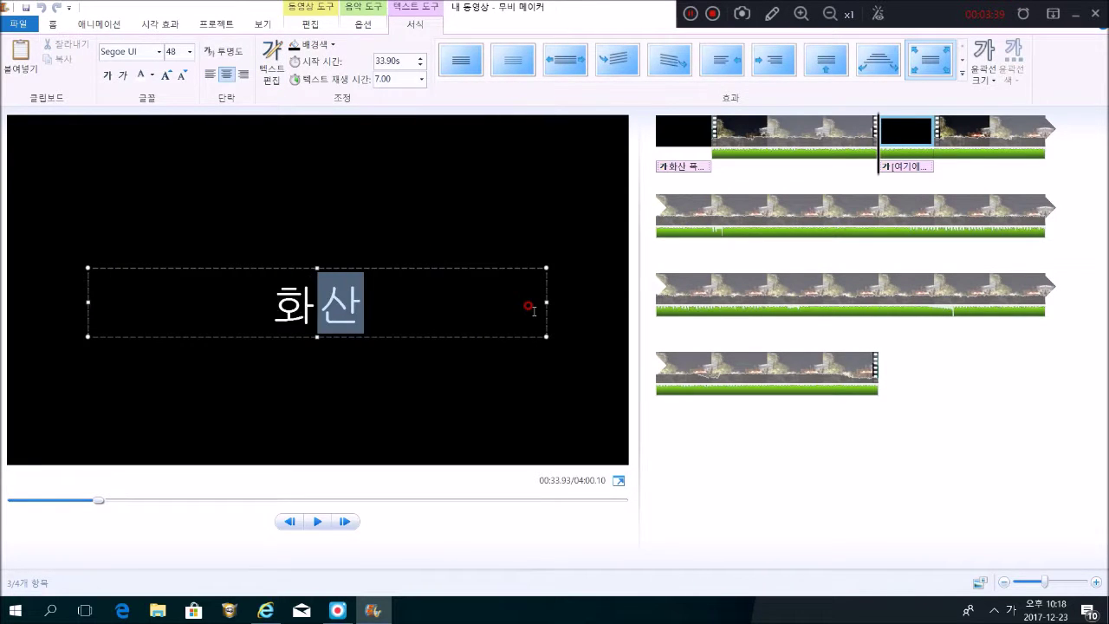
click(744, 485)
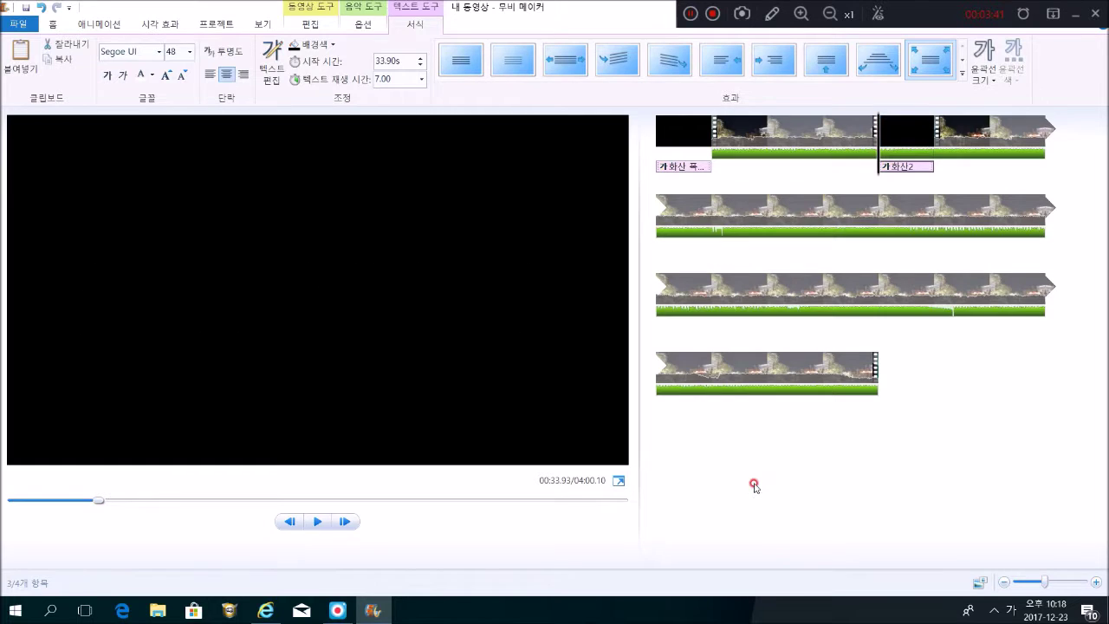
Step: Try other text effects on the 화산2 title and reapply its original expanding effect
click(319, 267)
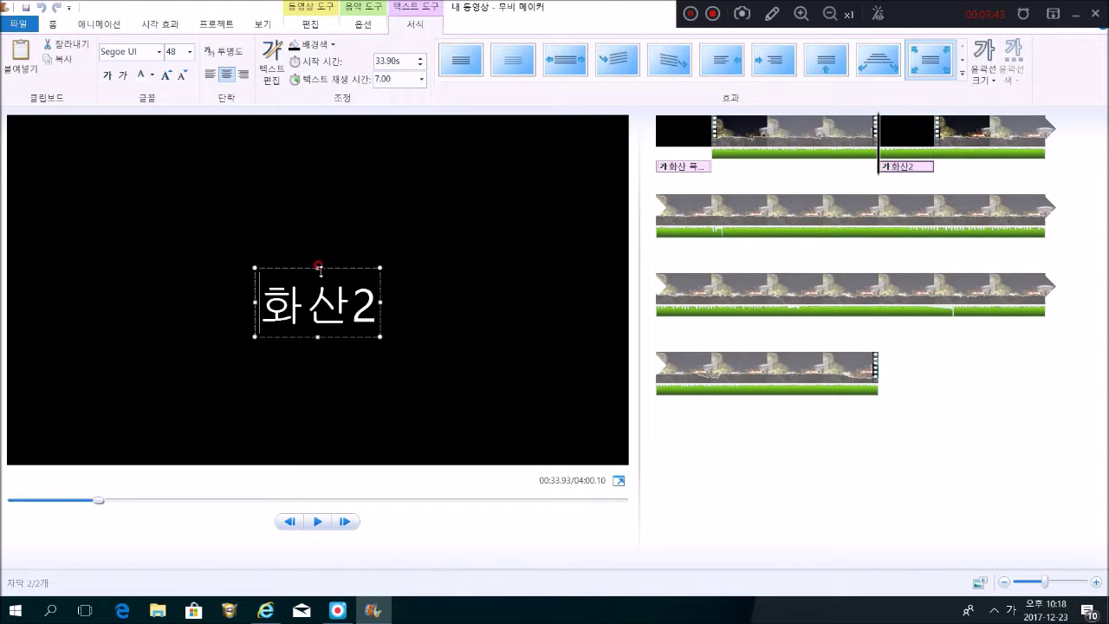
click(835, 58)
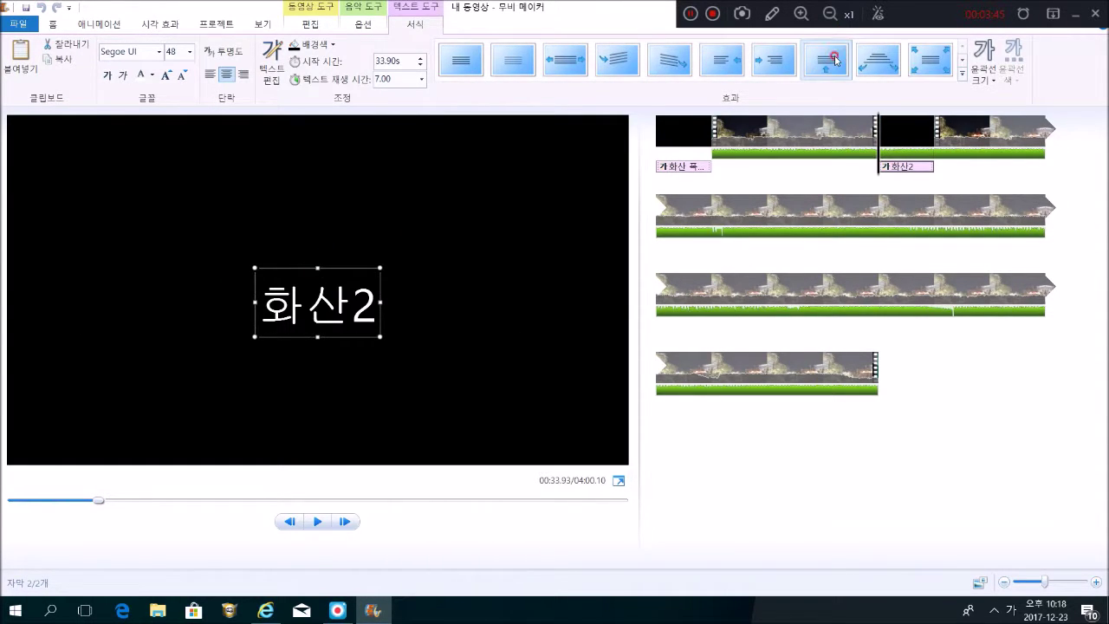
click(885, 62)
click(930, 59)
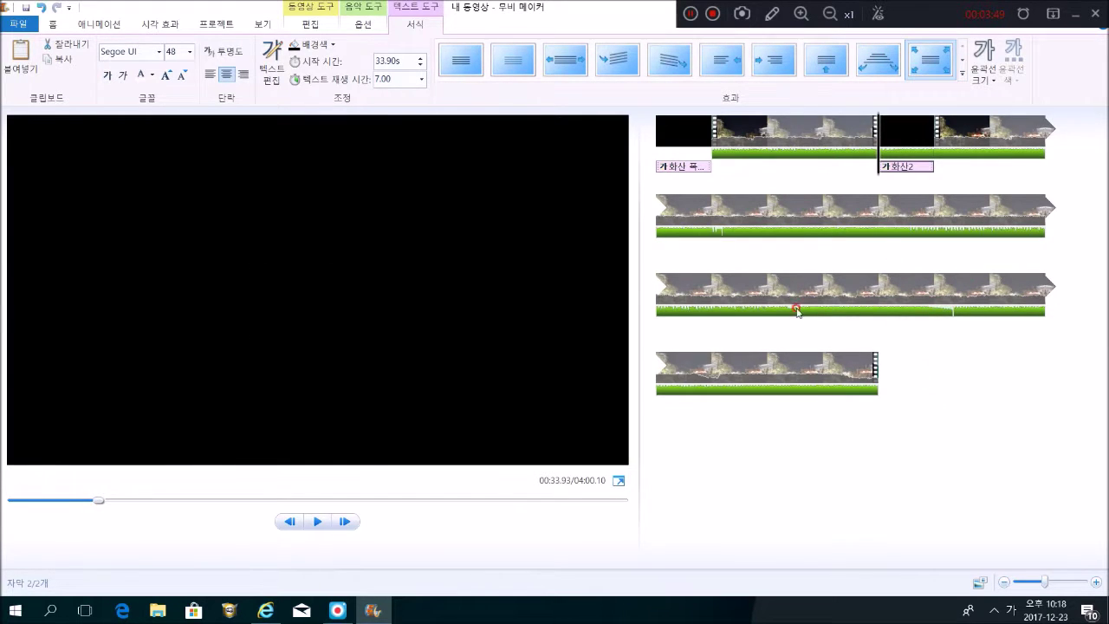
Step: Set the 화산2 title's text display time to 2.00 seconds
click(420, 78)
click(407, 80)
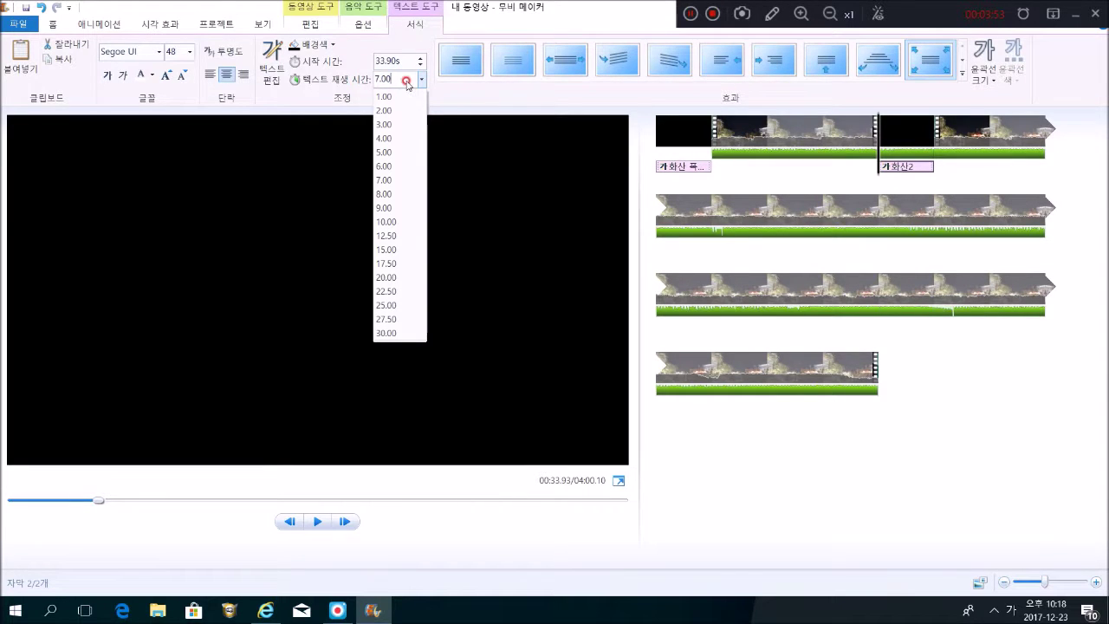
click(418, 108)
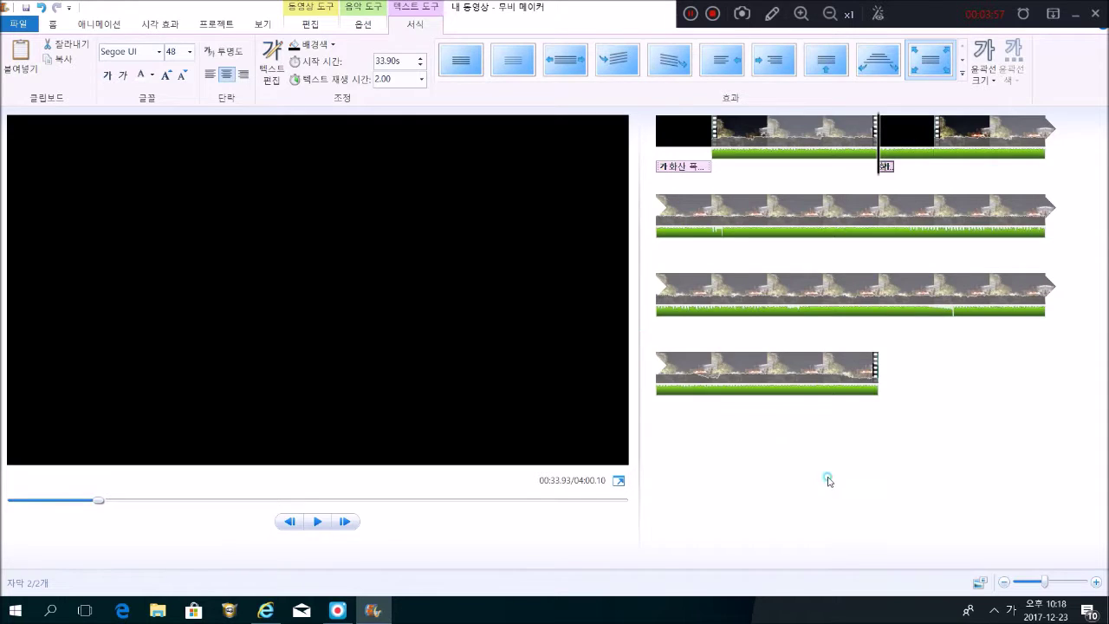
Step: Set the duration of the black clip behind the 화산2 title to 2.00 seconds
click(908, 132)
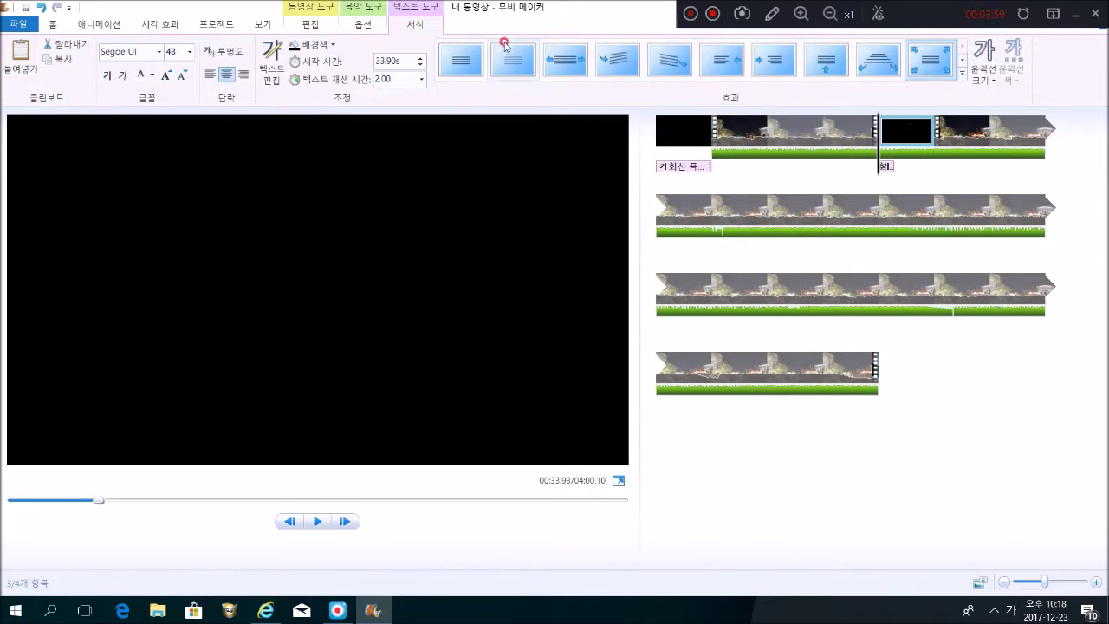
click(362, 25)
click(311, 24)
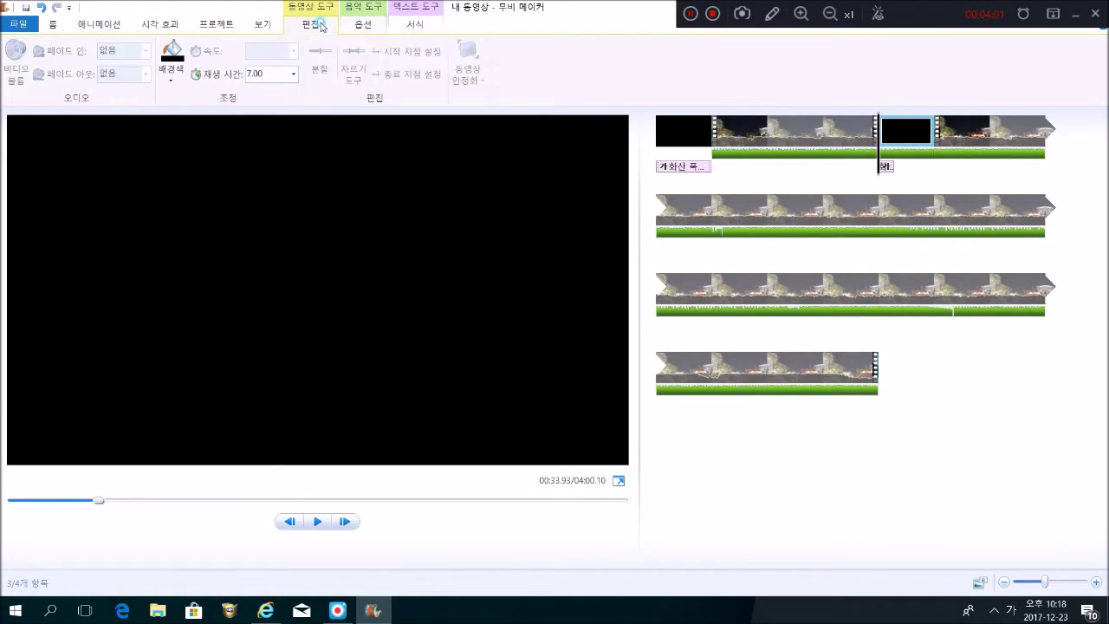
double_click(277, 76)
text(2)
key(Return)
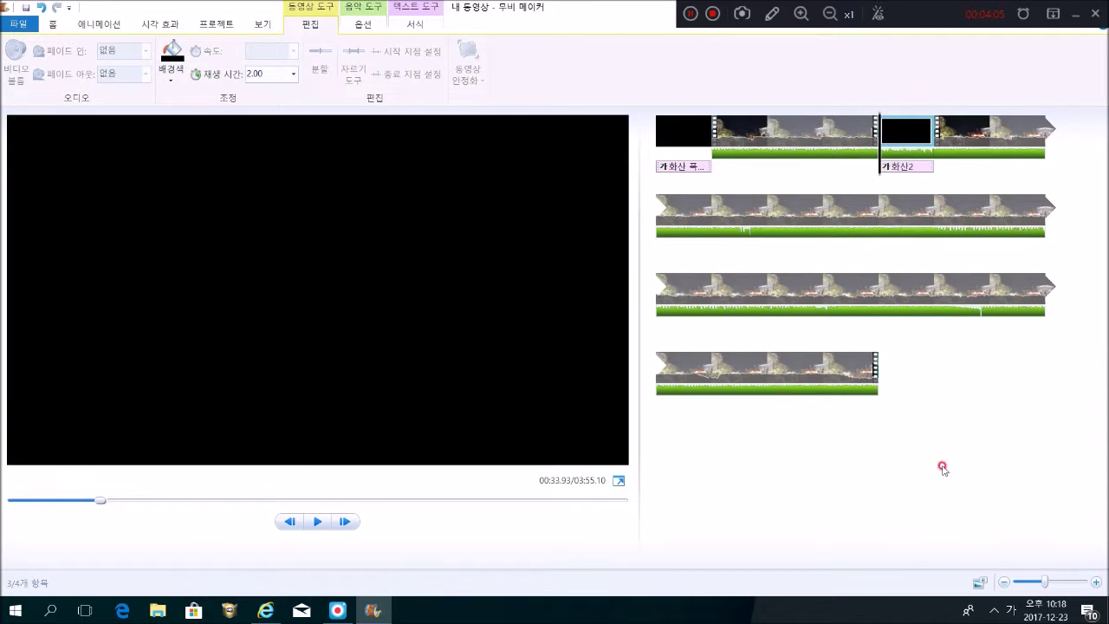
Step: Play the video from before the 화산2 title into the second part, and return to the title clip
click(824, 131)
key(space)
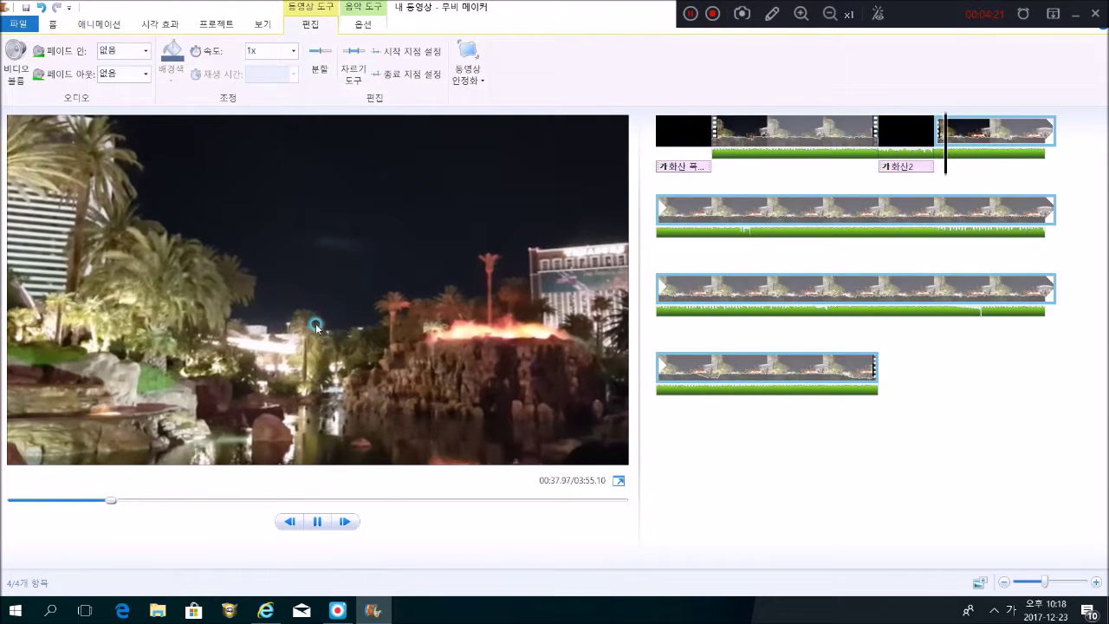
click(318, 521)
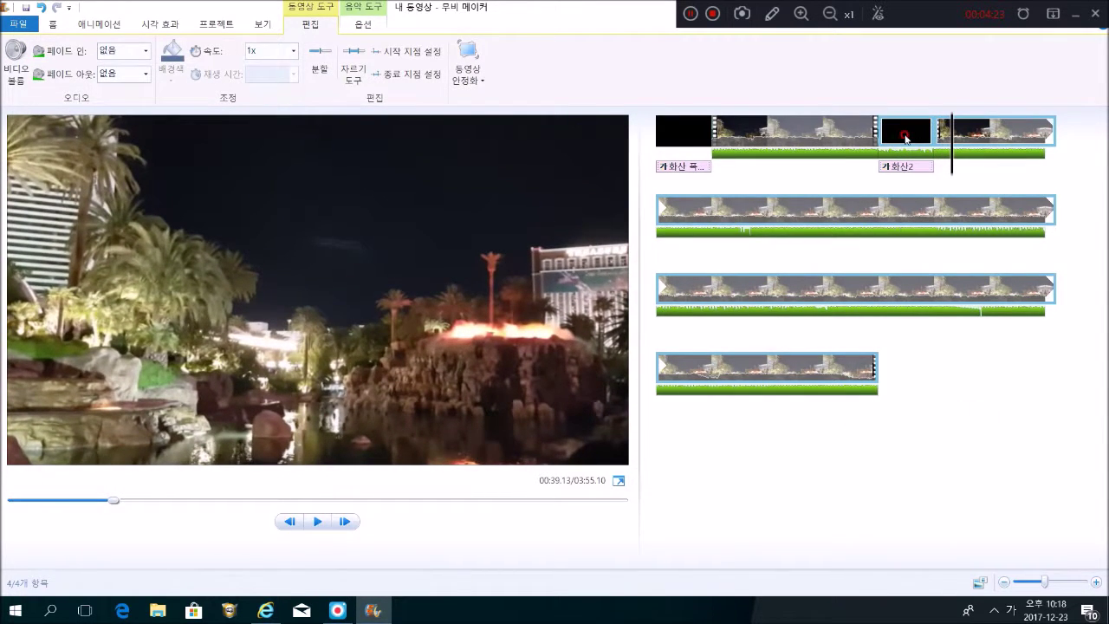
click(909, 134)
click(912, 139)
Step: Add a caption to the second video part at 01:15.80, and place its narrowed text box in the dark sky above the volcano
click(845, 212)
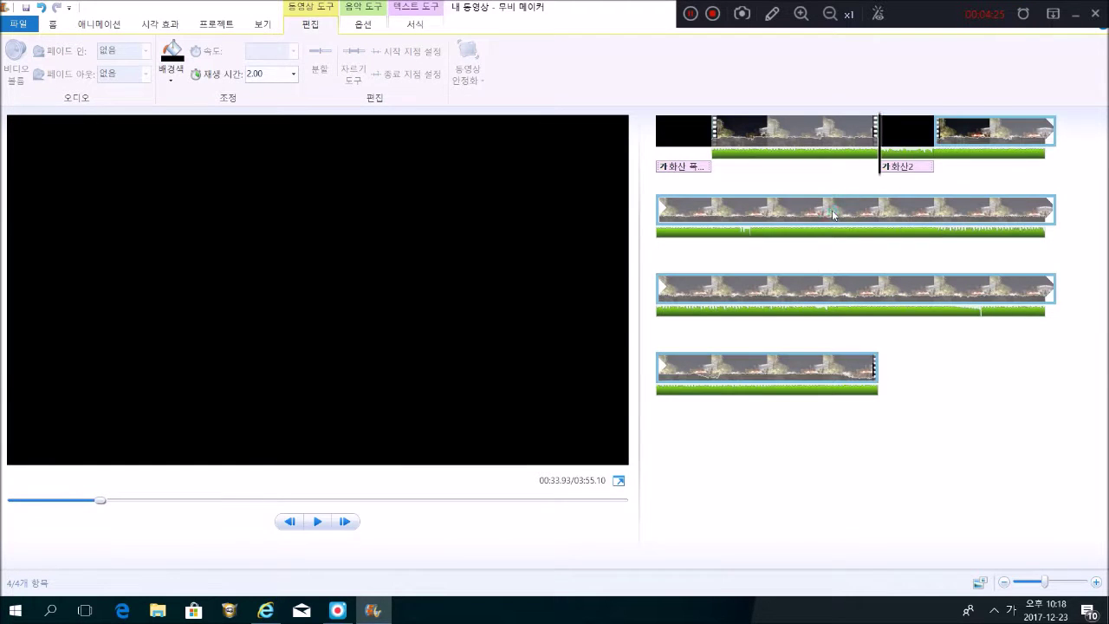
click(768, 208)
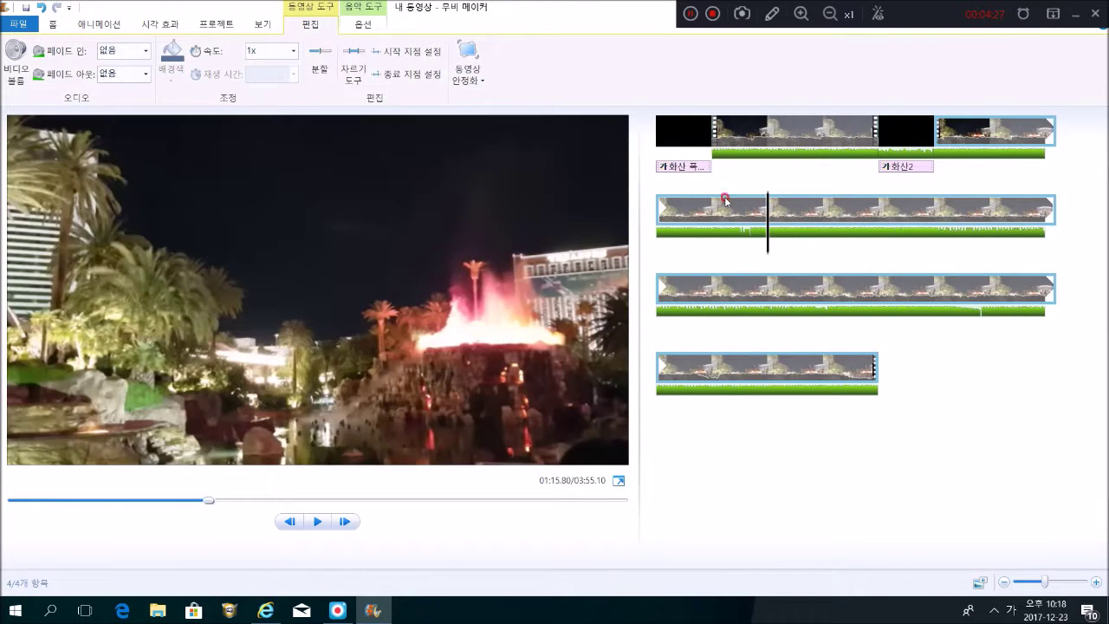
click(57, 25)
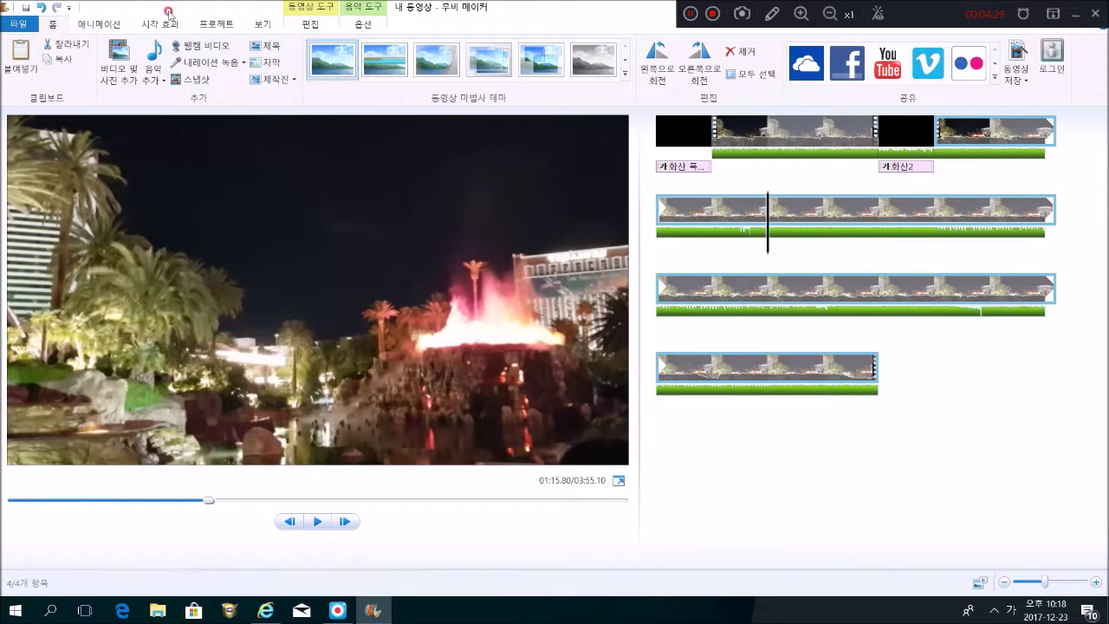
click(288, 68)
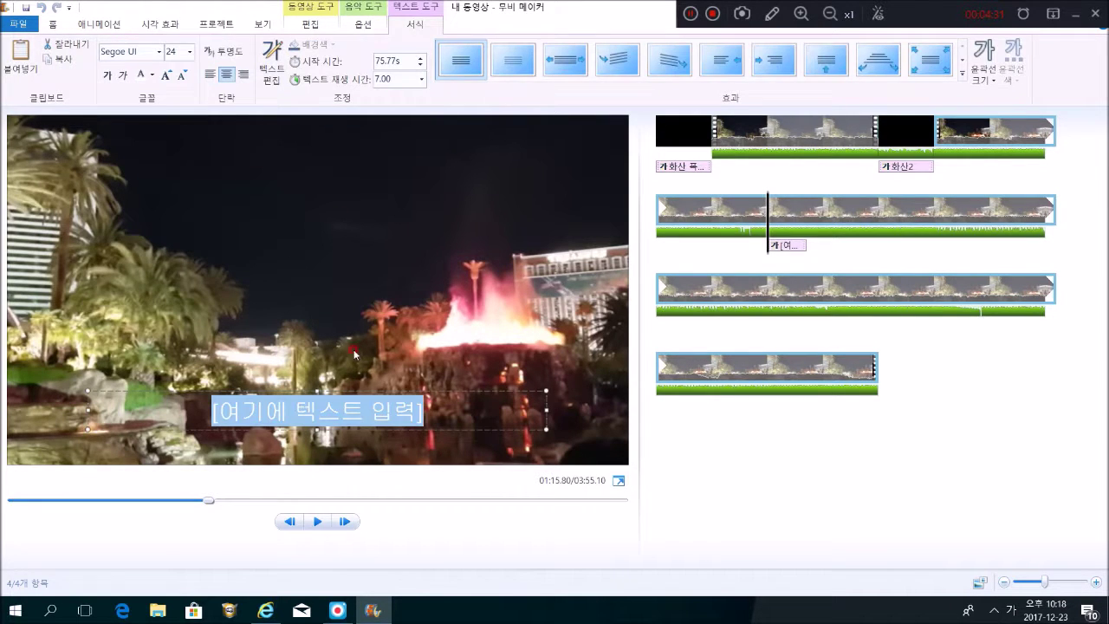
drag(361, 389, 387, 139)
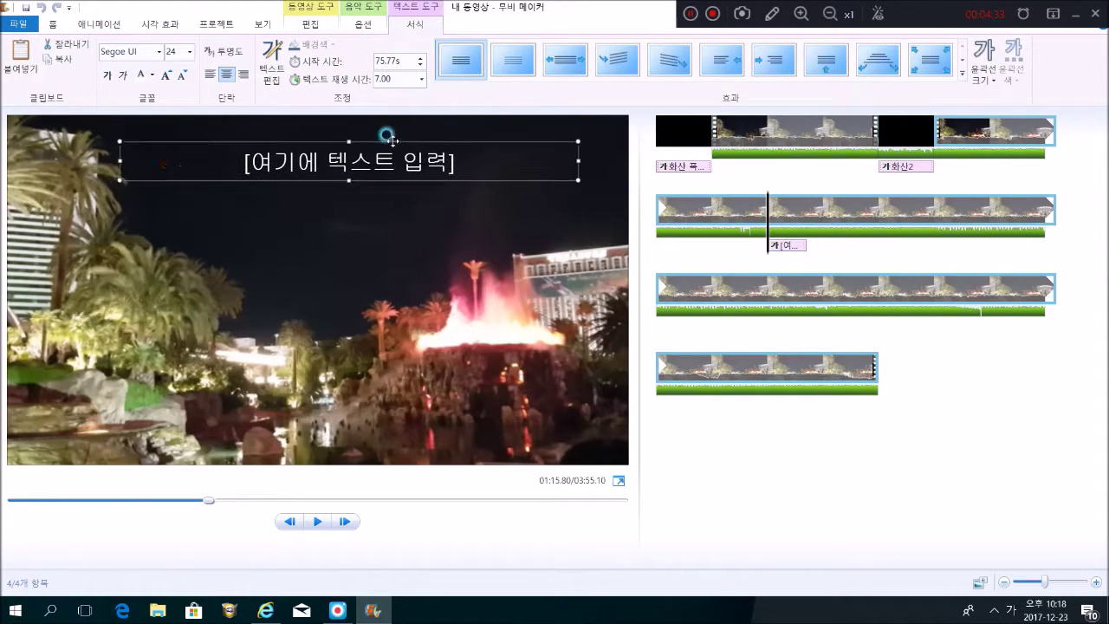
drag(120, 160, 302, 144)
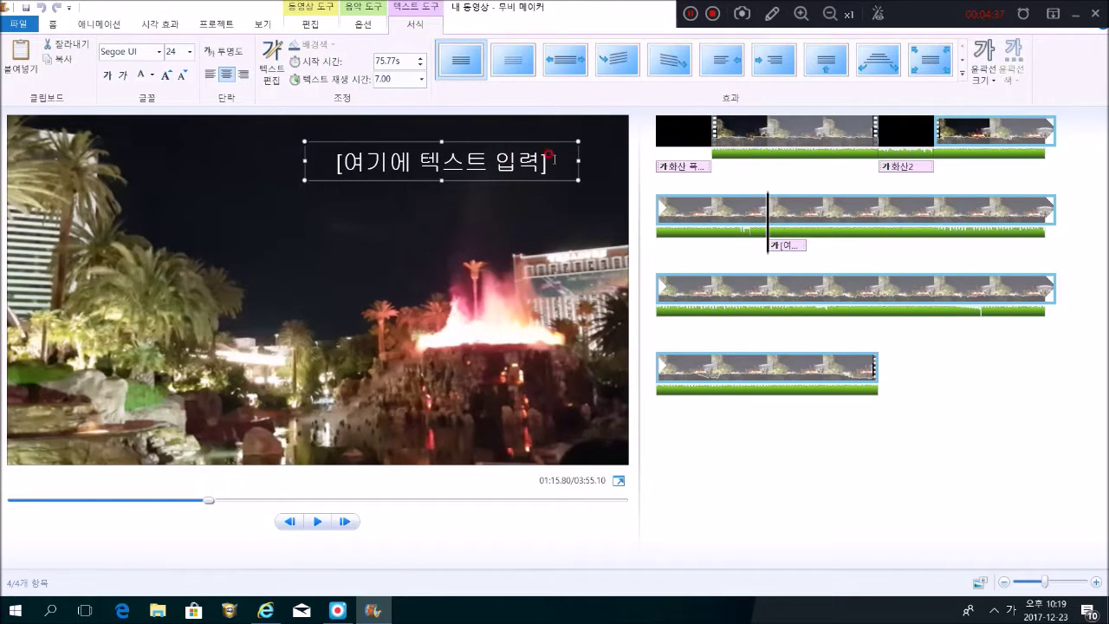
Step: Replace the new caption's placeholder text with 멋있네잉~
drag(549, 156, 338, 165)
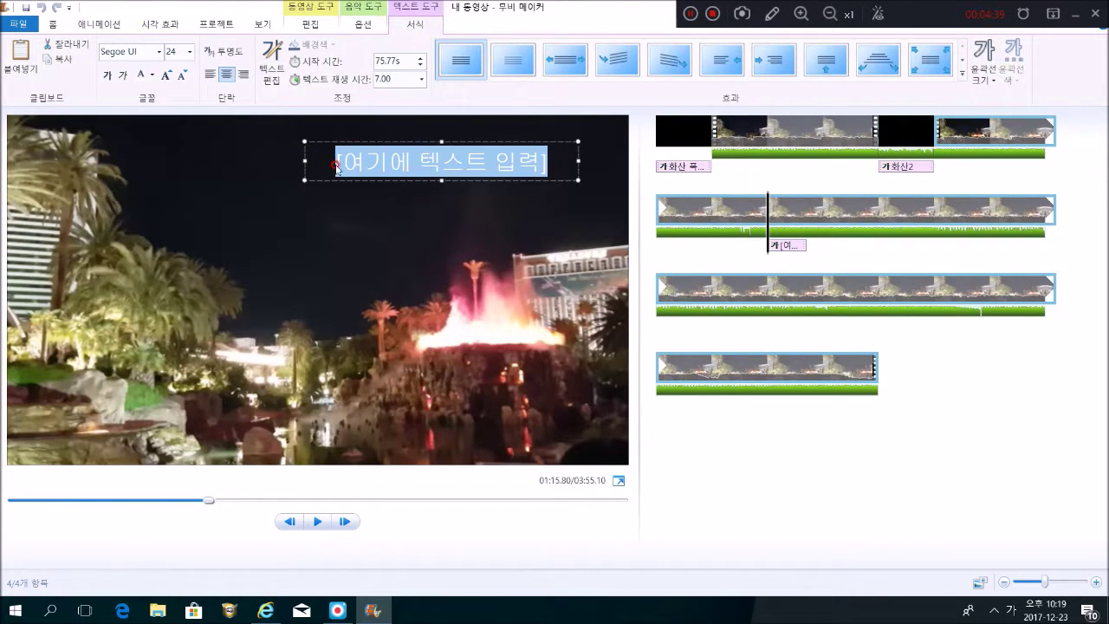
key(BackSpace)
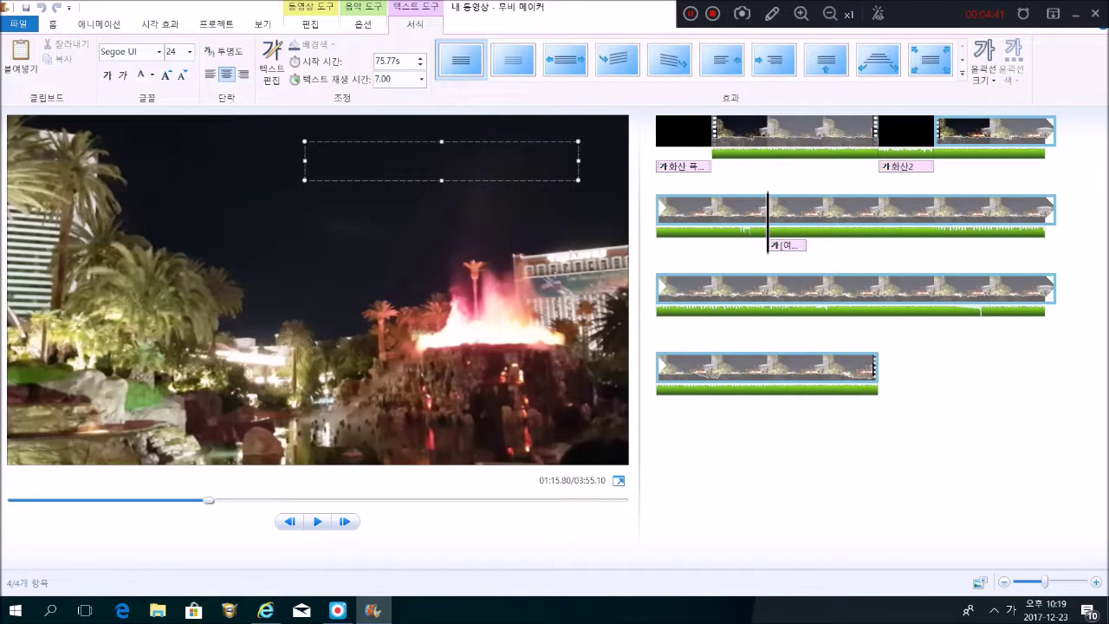
text(ㅎ)
text(멋있네잉)
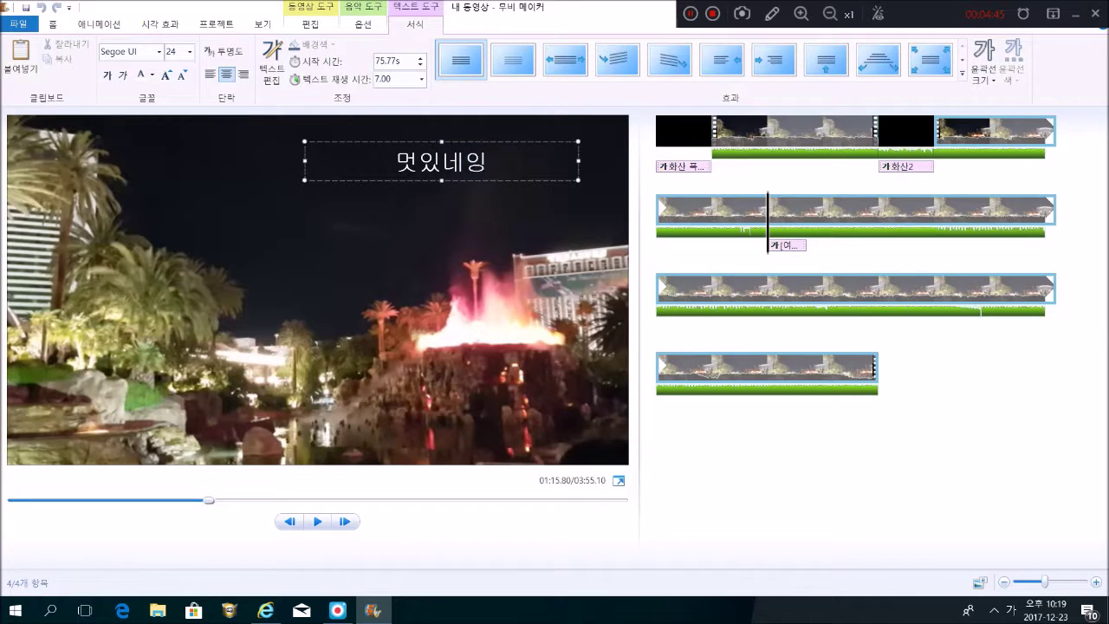
text(~)
click(786, 469)
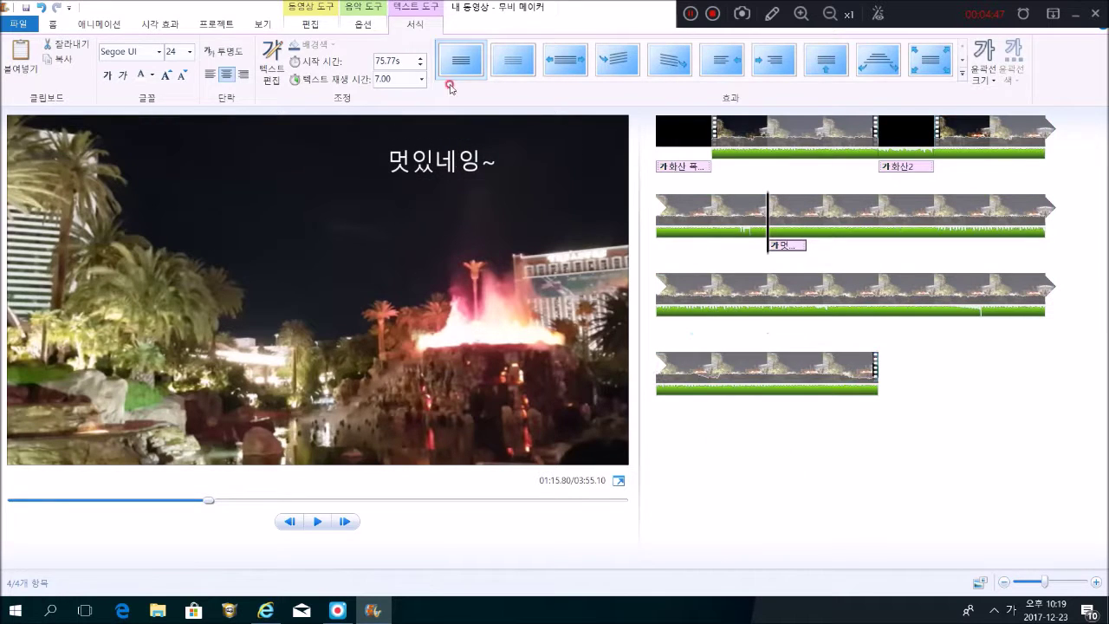
Step: Preview the eruption before the 멋있네잉~ caption and move the caption earlier to start at about 69.62 s
click(454, 141)
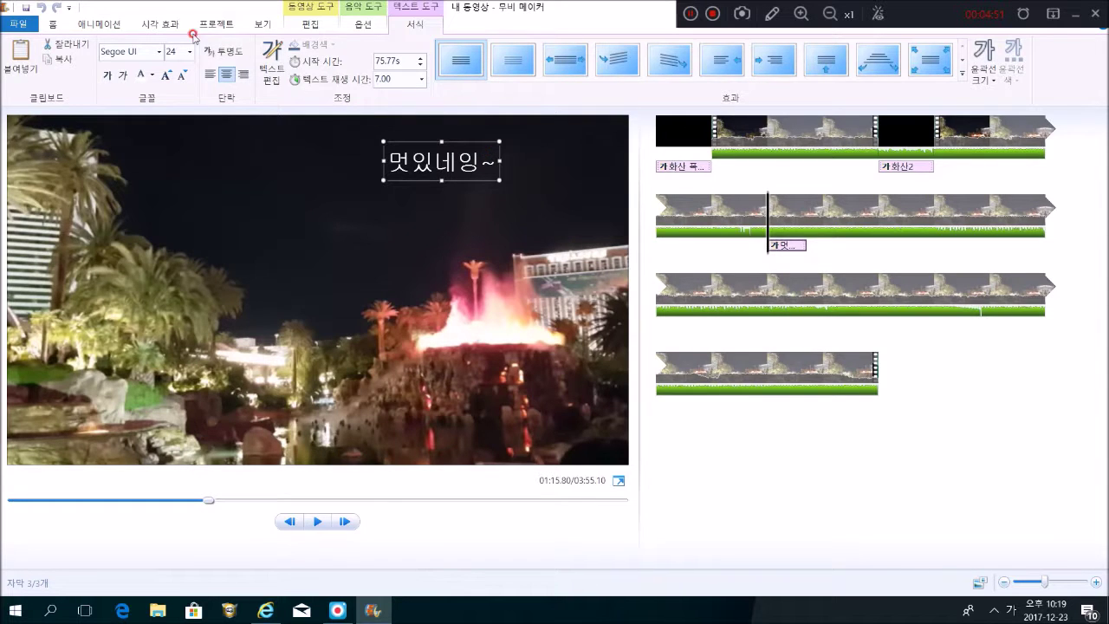
click(743, 205)
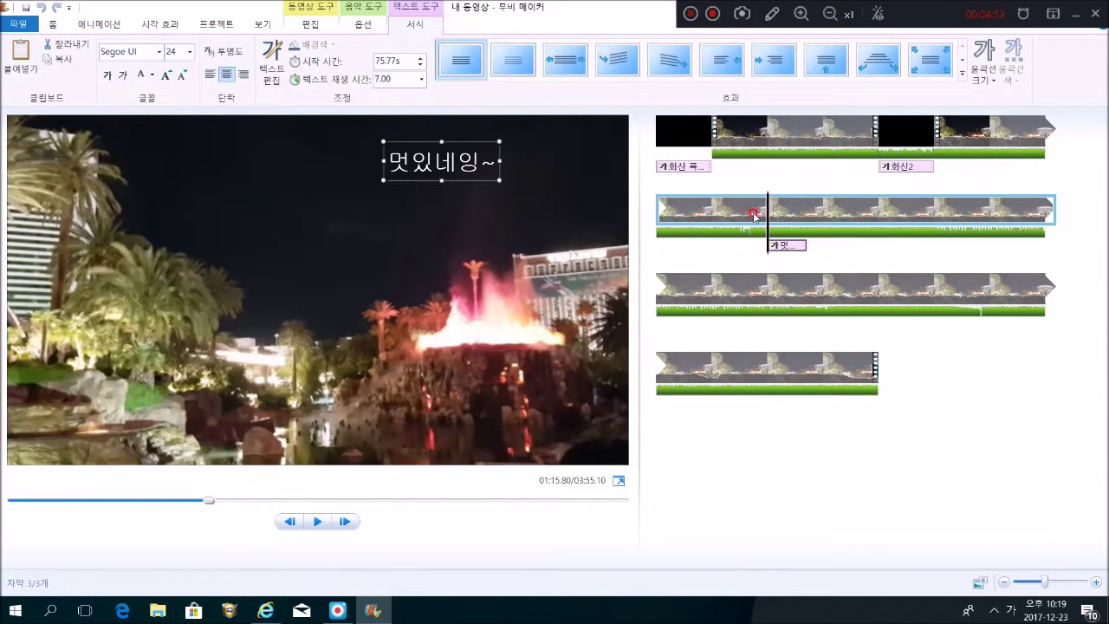
click(703, 251)
key(ctrl+a)
click(311, 521)
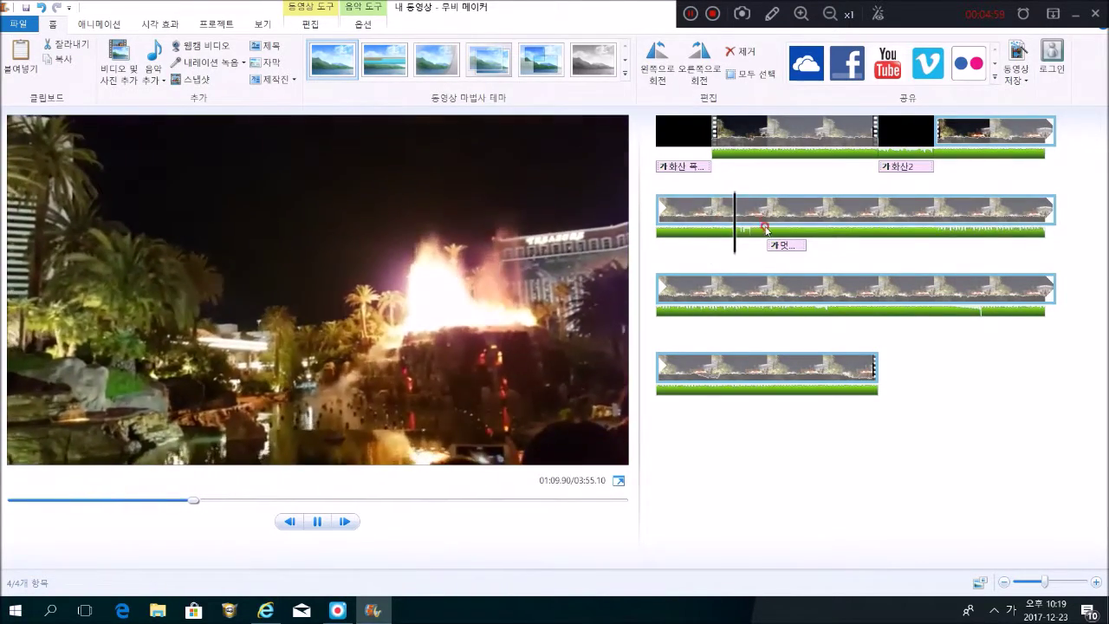
drag(786, 249, 737, 251)
Step: Play the video into the moved 멋있네잉~ caption, pause there and select the caption text
click(713, 224)
key(space)
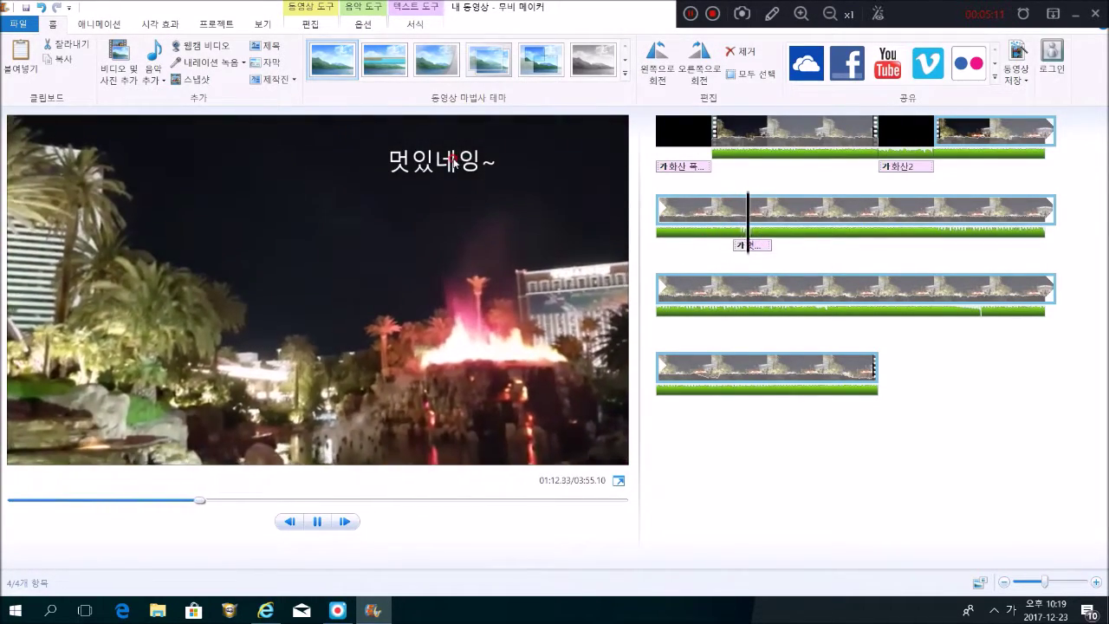
click(317, 521)
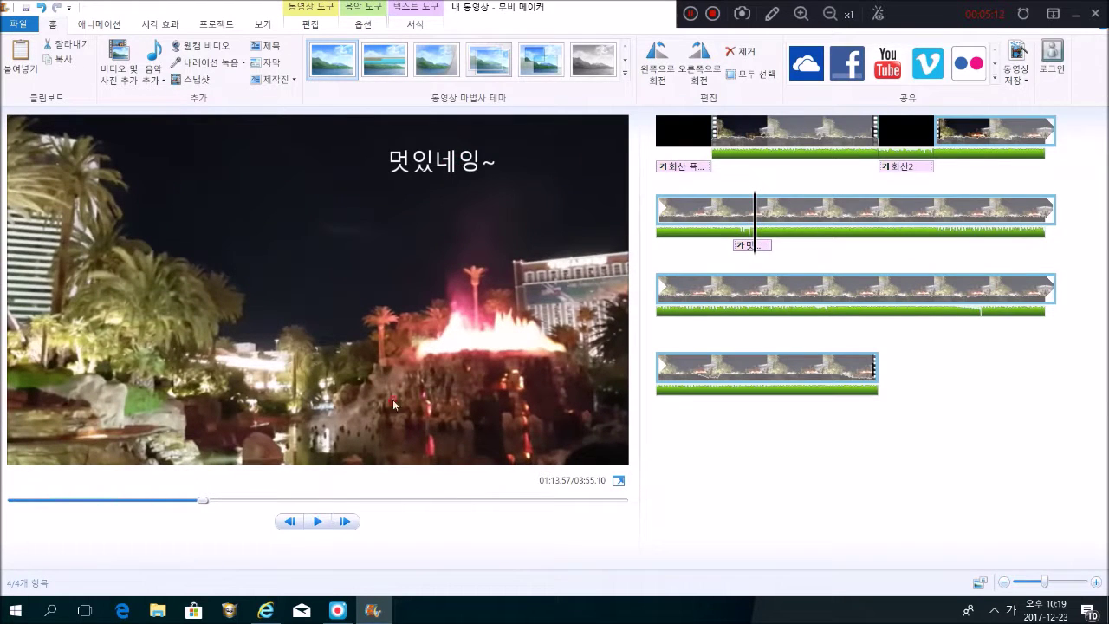
click(460, 146)
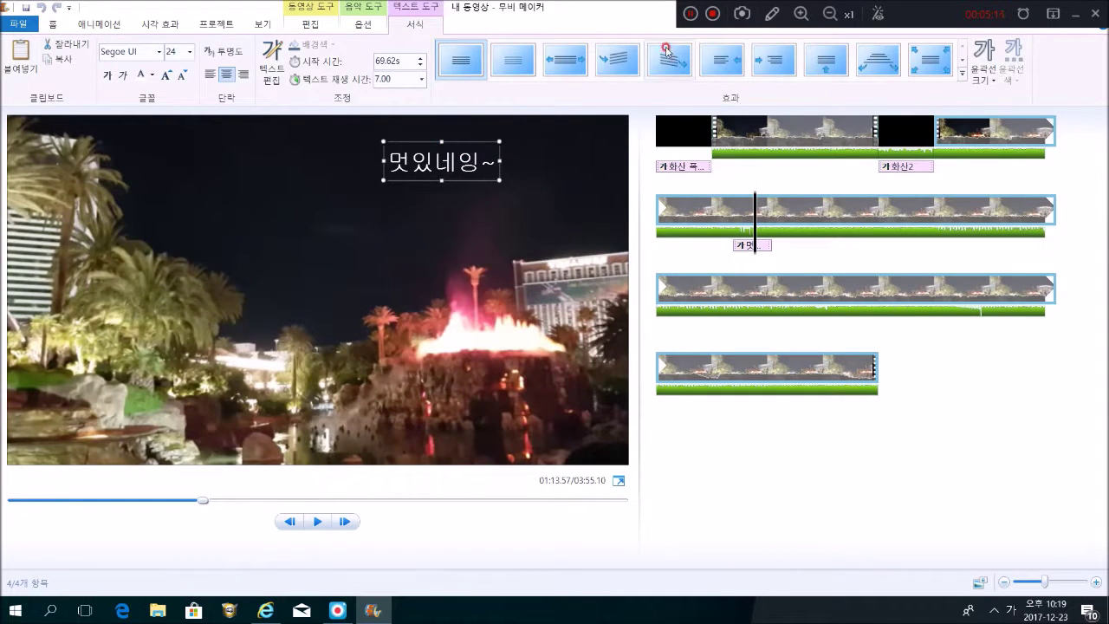
Step: Apply the first 확대/축소 text effect to the 멋있네잉~ caption
click(613, 68)
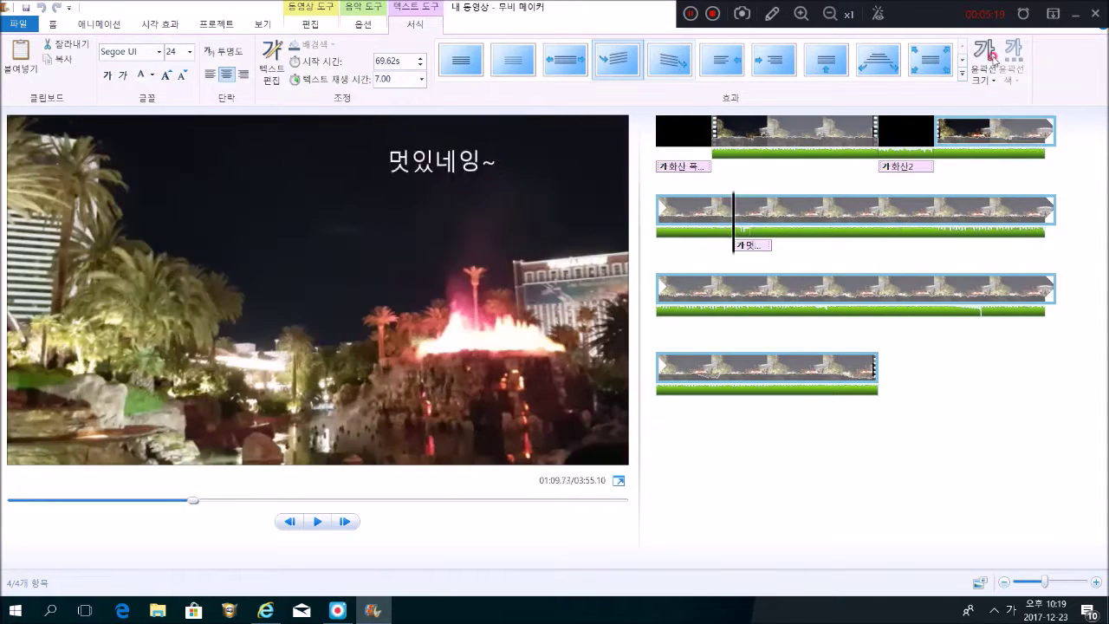
click(963, 74)
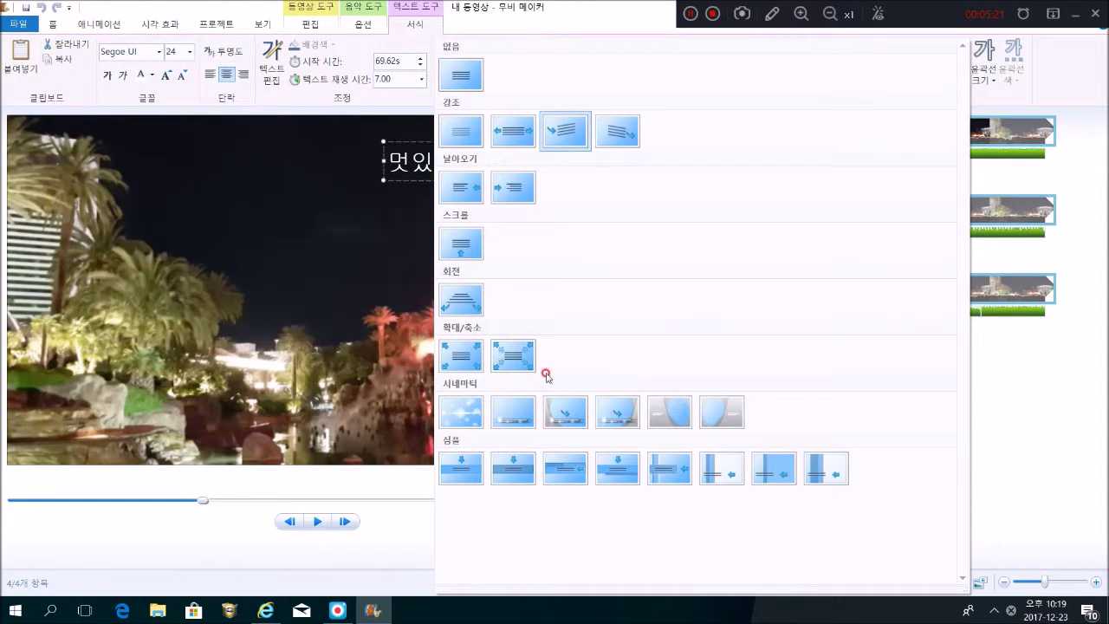
click(463, 356)
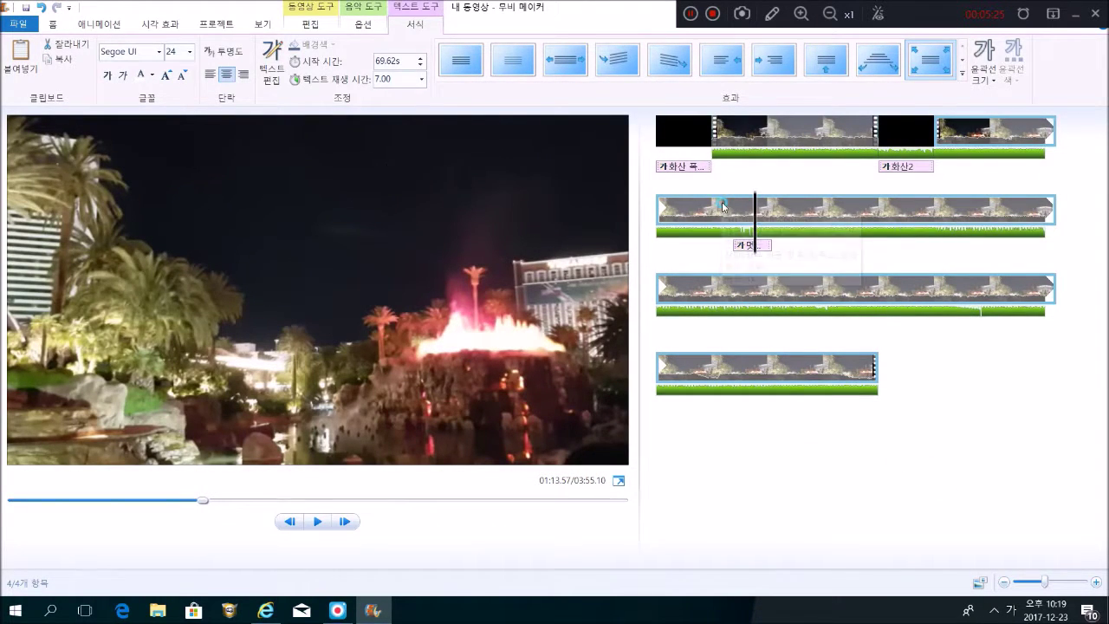
Step: Play the video through the 멋있네잉~ caption to check its effect, pausing before the caption ends
click(899, 443)
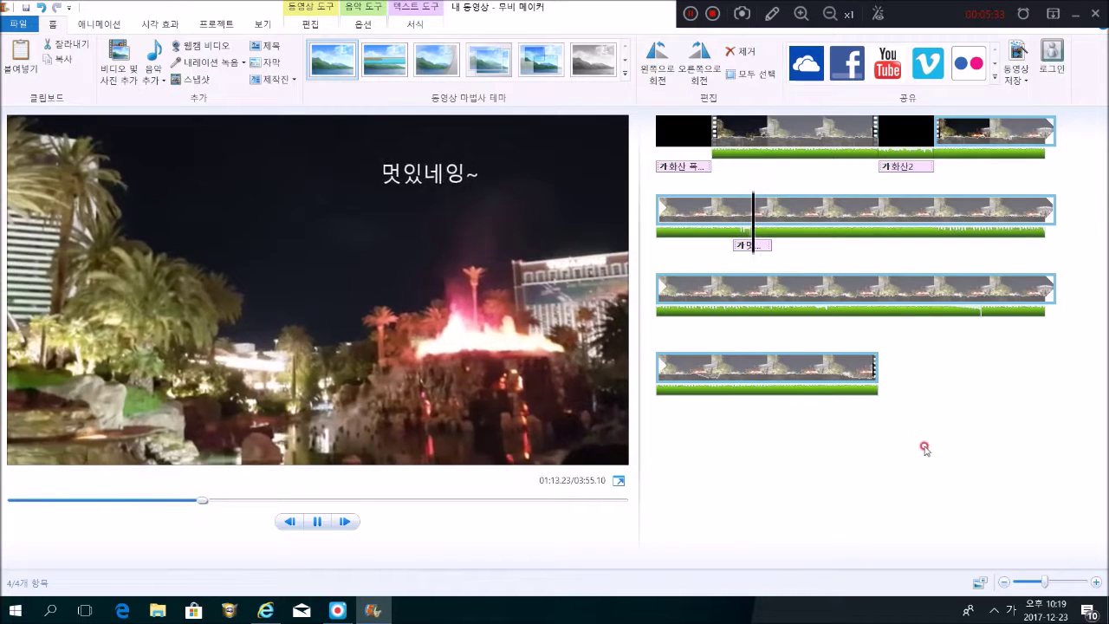
click(318, 523)
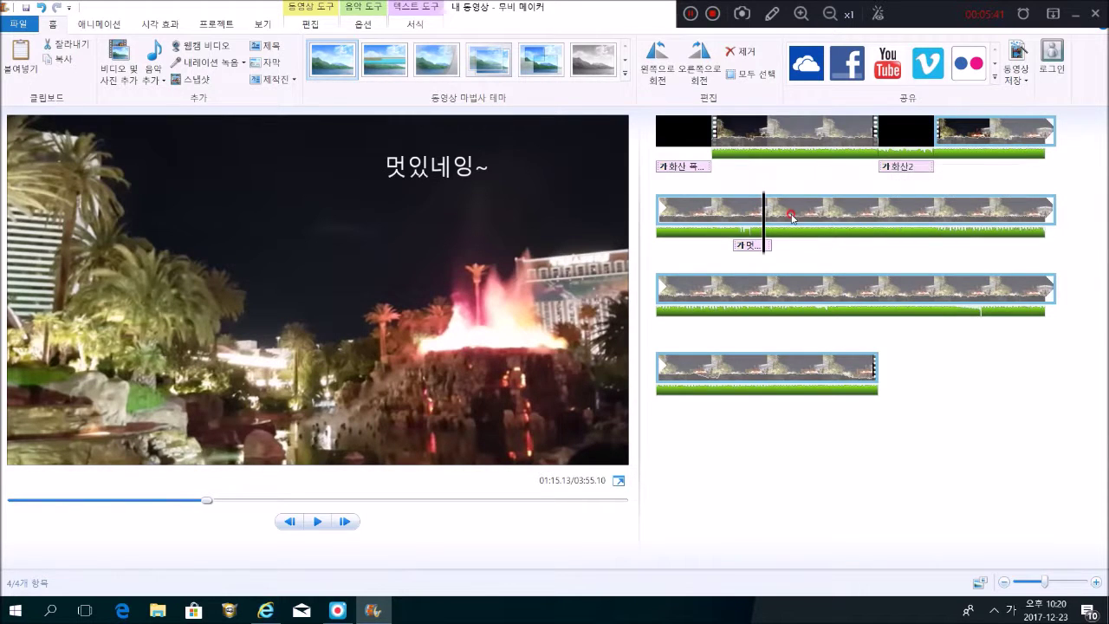
click(448, 175)
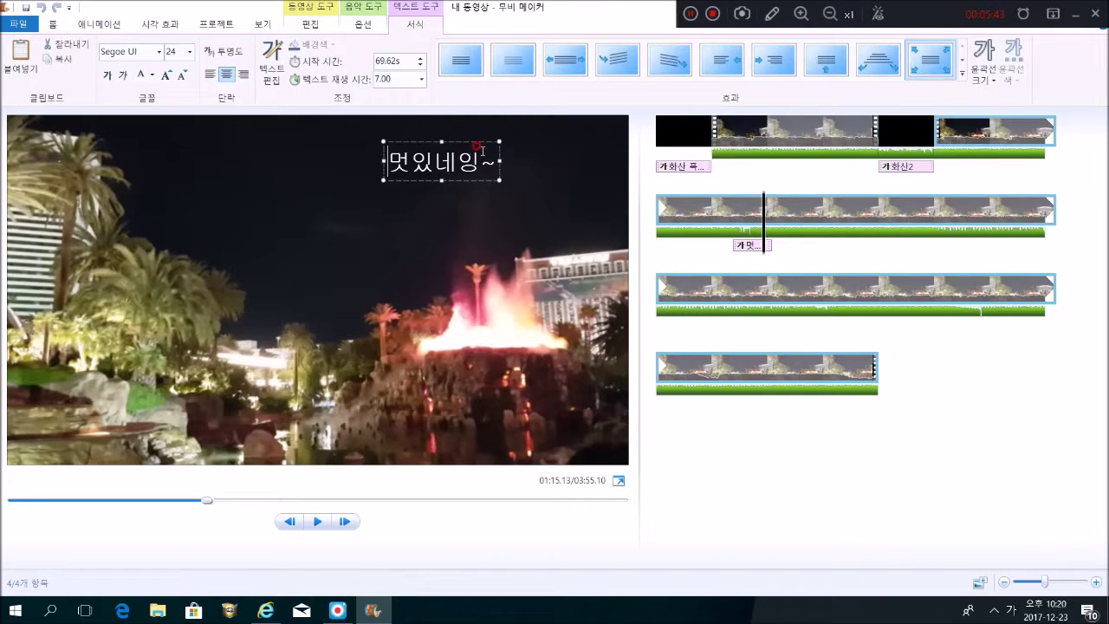
click(979, 557)
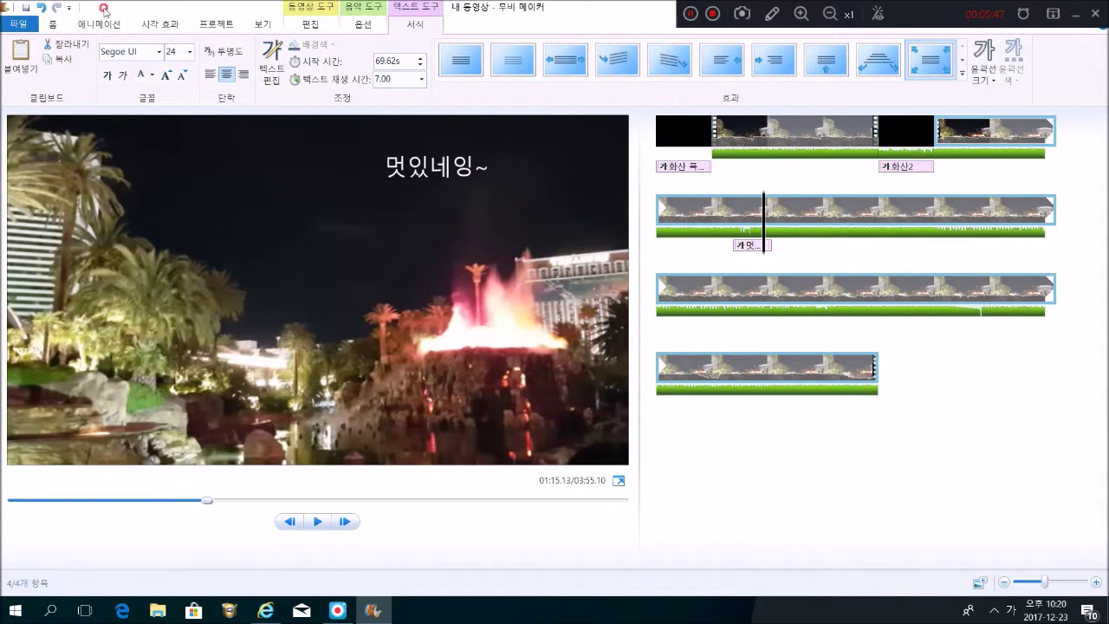
Step: Export the movie to the desktop (바탕 화면) as an MPEG-4/H.264 video file named 화신폭포
click(57, 25)
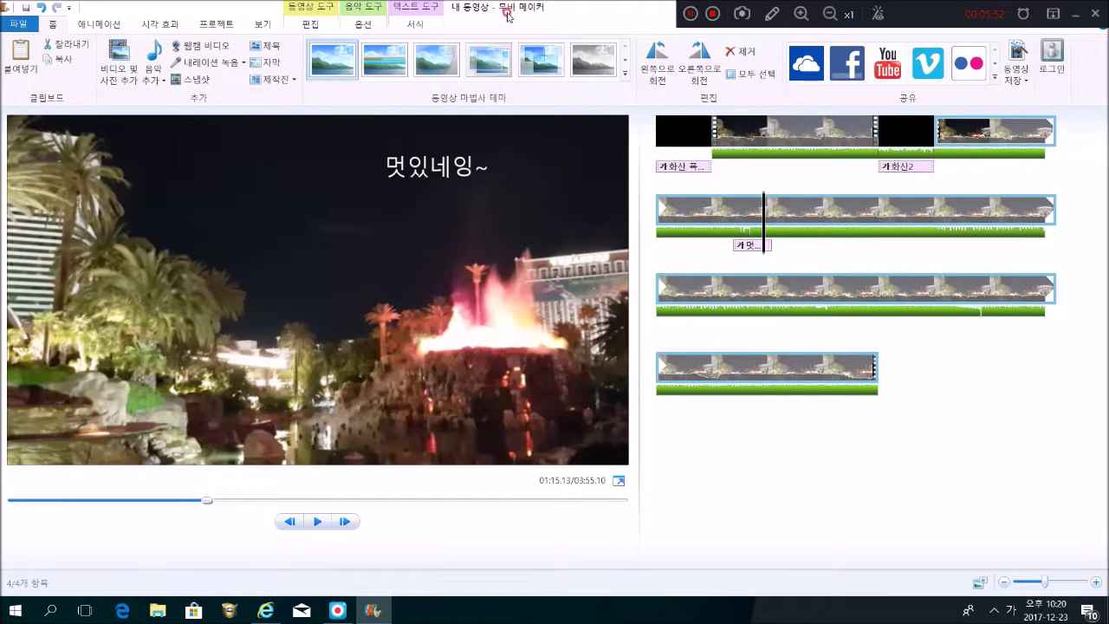
click(21, 19)
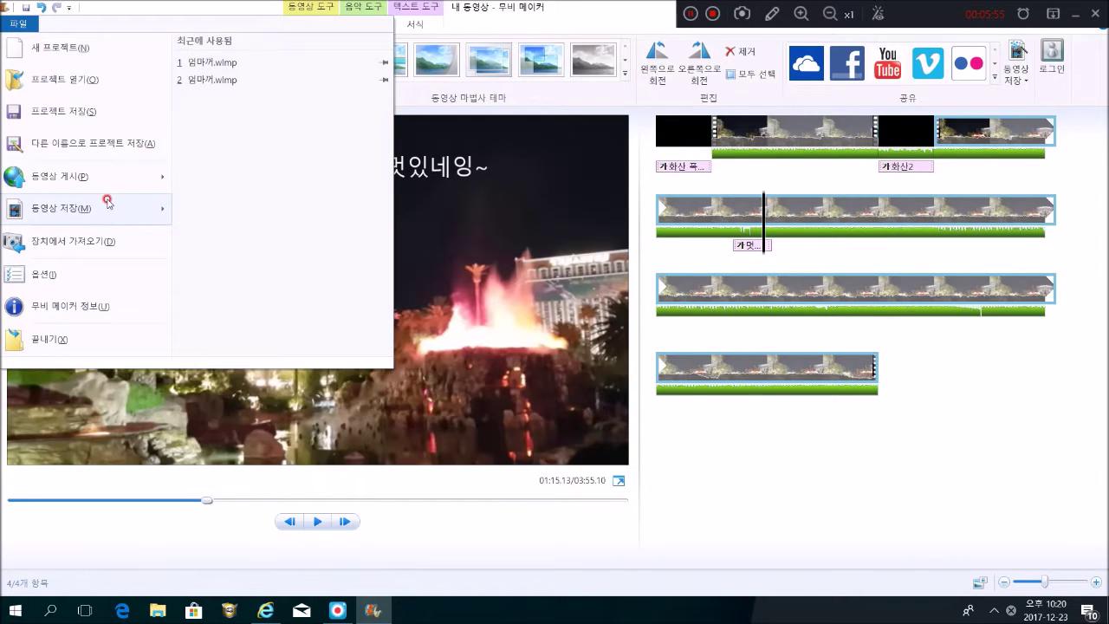
mouse_move(106, 208)
click(269, 194)
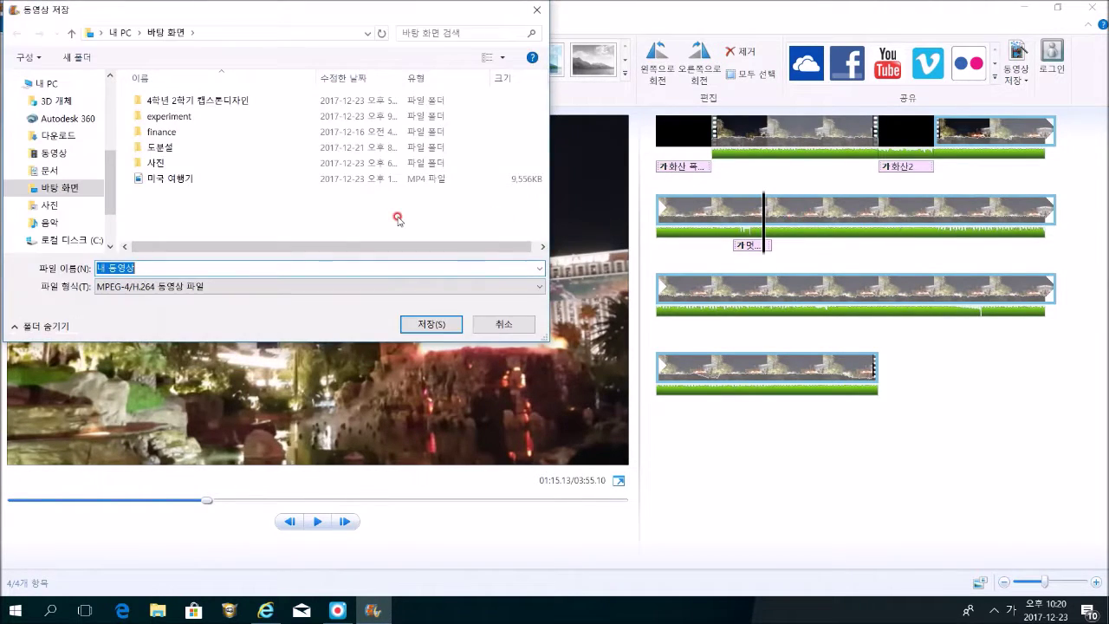
text(화신폭포)
click(430, 324)
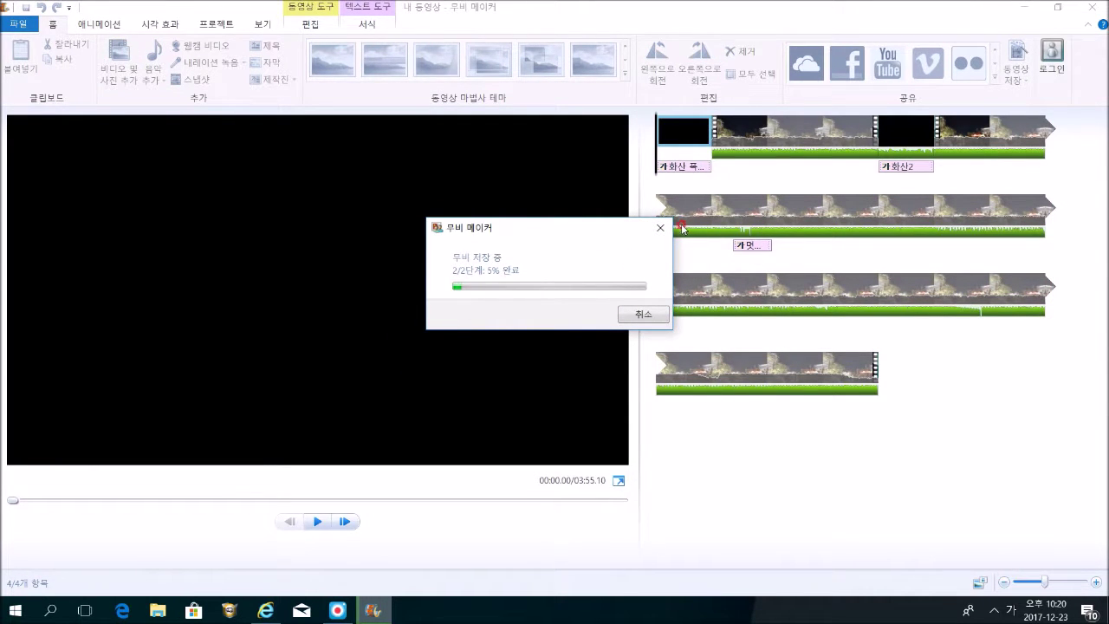
click(351, 611)
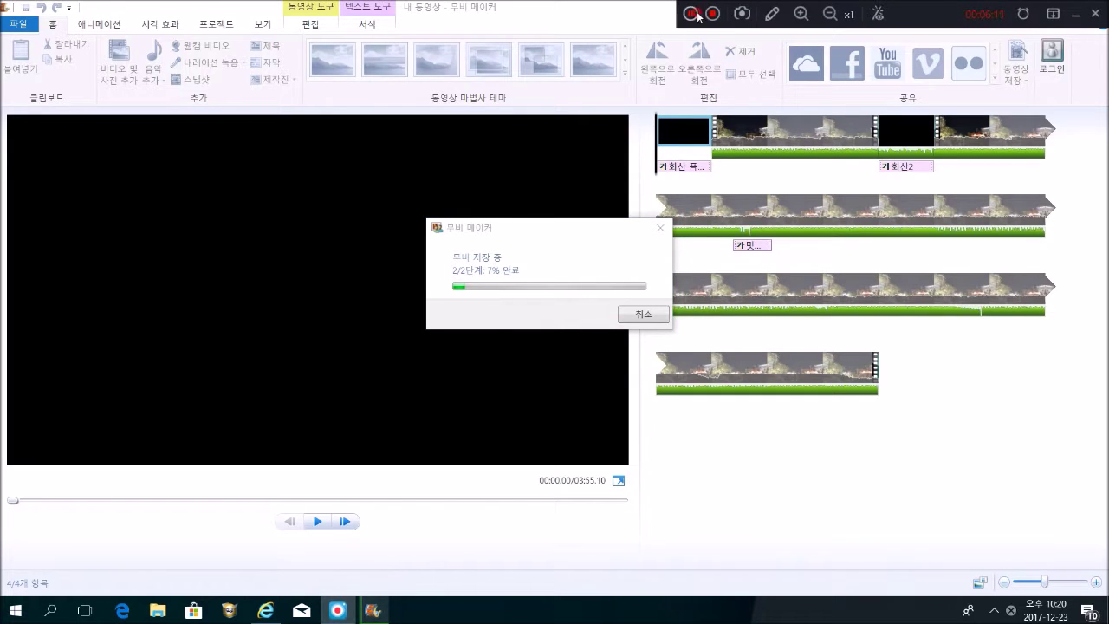
click(698, 14)
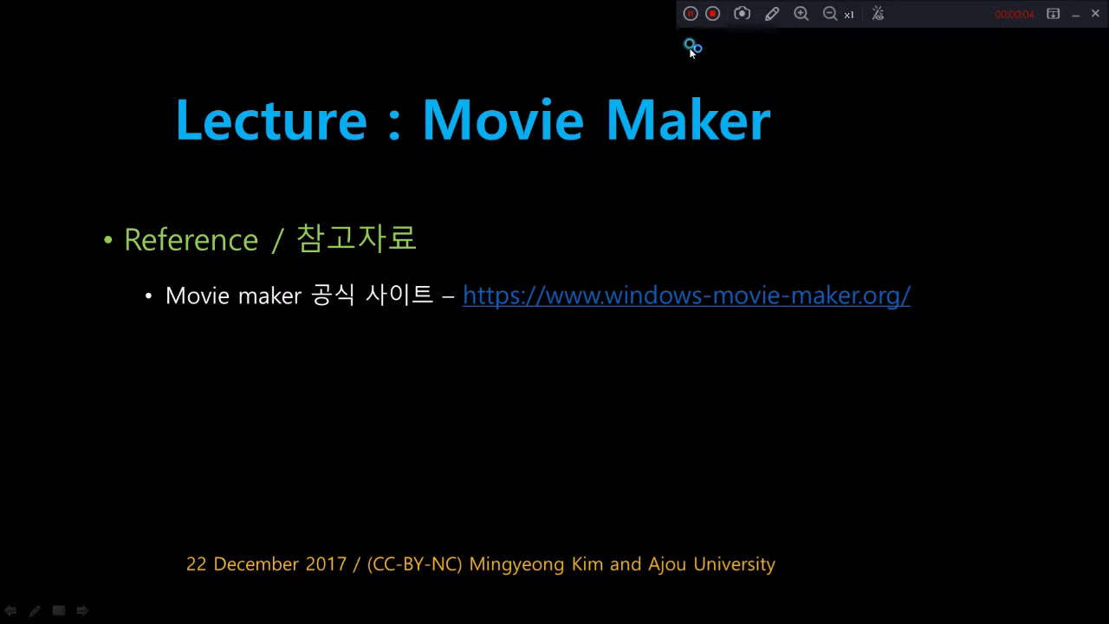
click(691, 52)
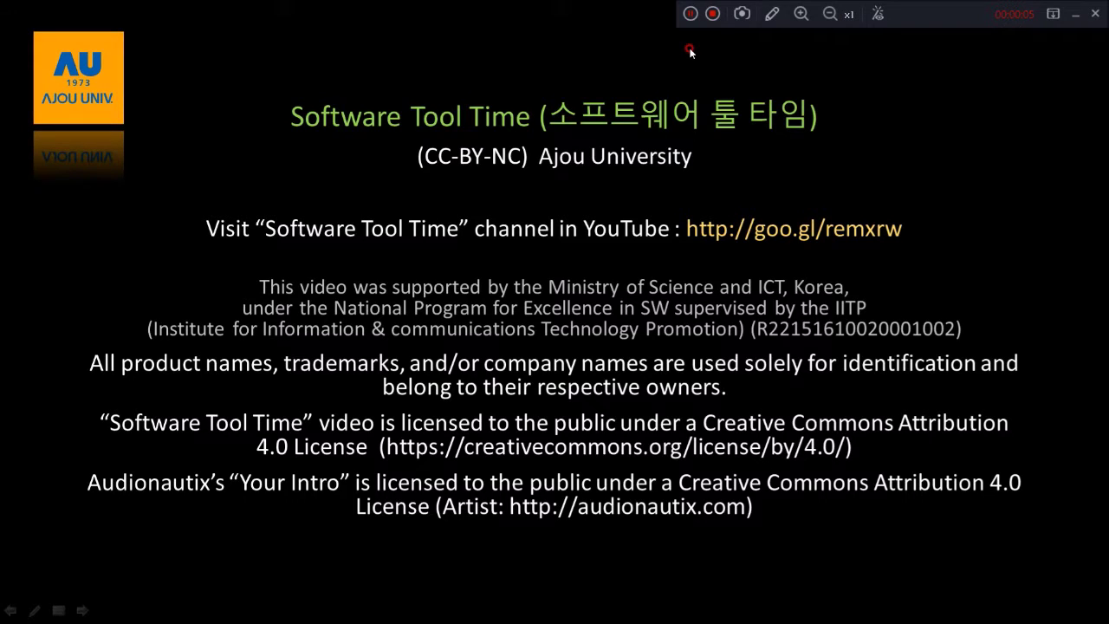